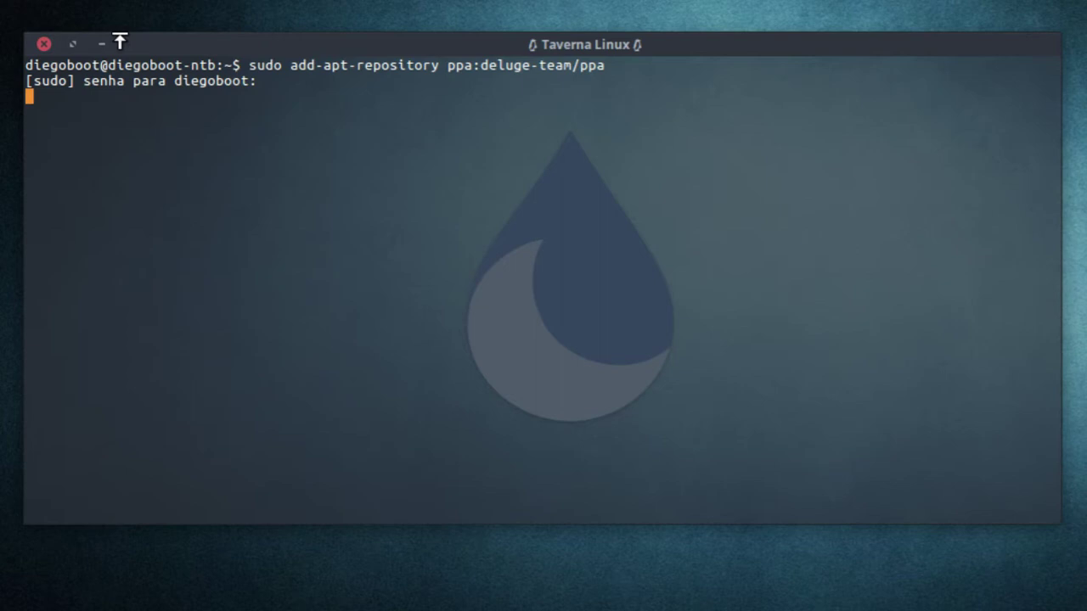
Confirm adding the ppa:deluge-team/ppa repository and refresh the package lists with sudo apt update.
key("Return")
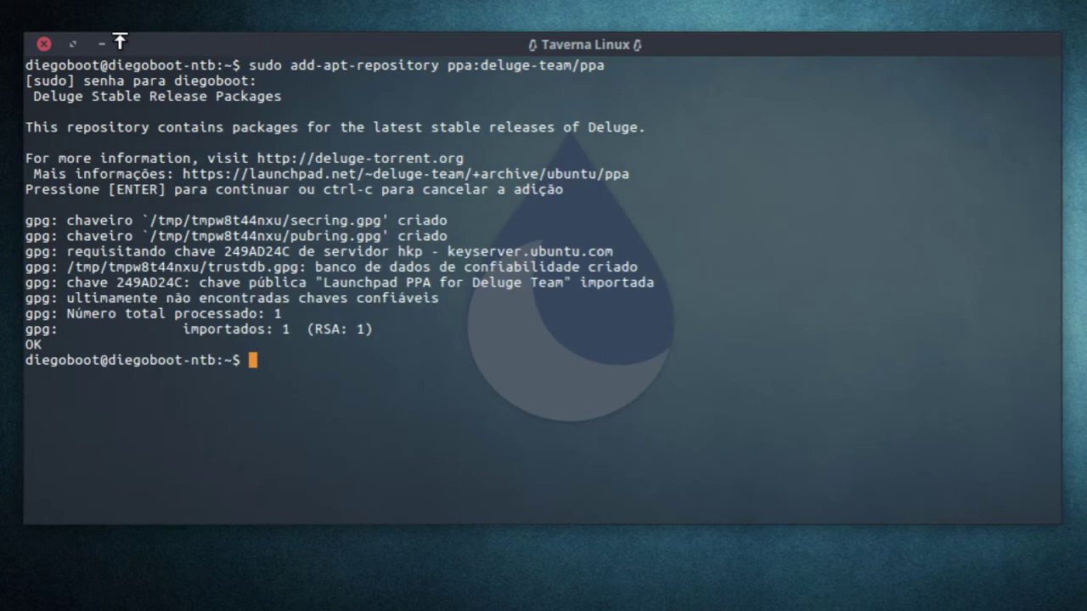
type("sudo apt")
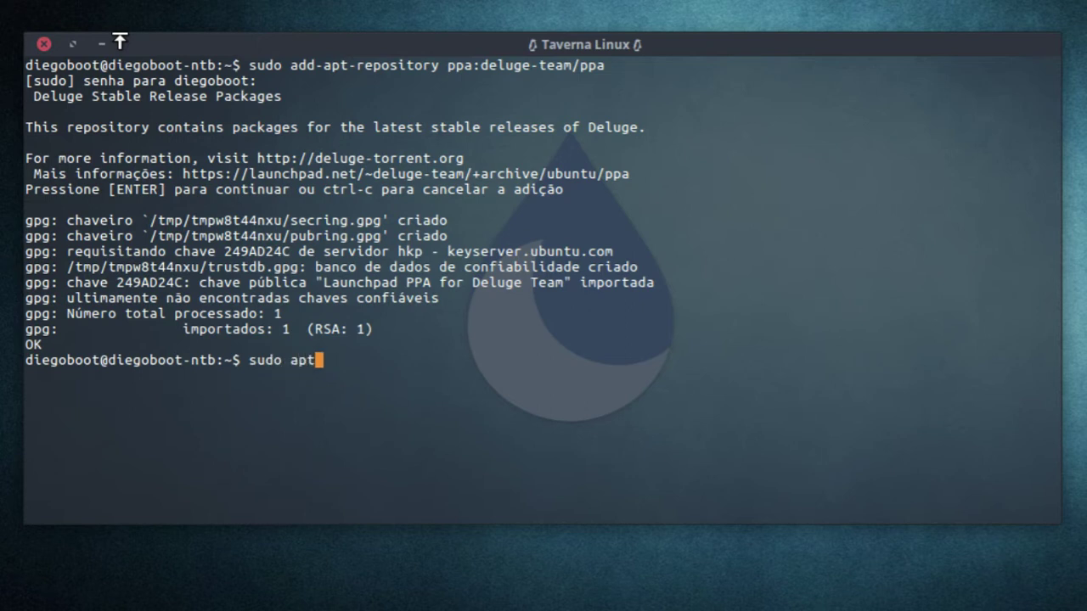
type(" update")
key("Return")
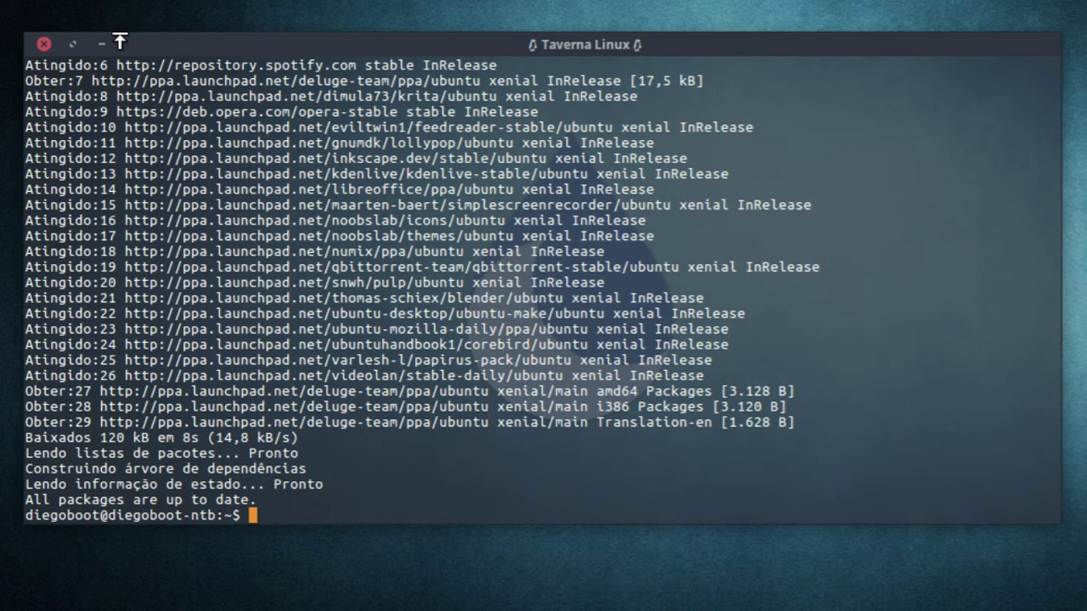
Install the deluge package with sudo apt install deluge, answering S to proceed.
type("sudo apt-")
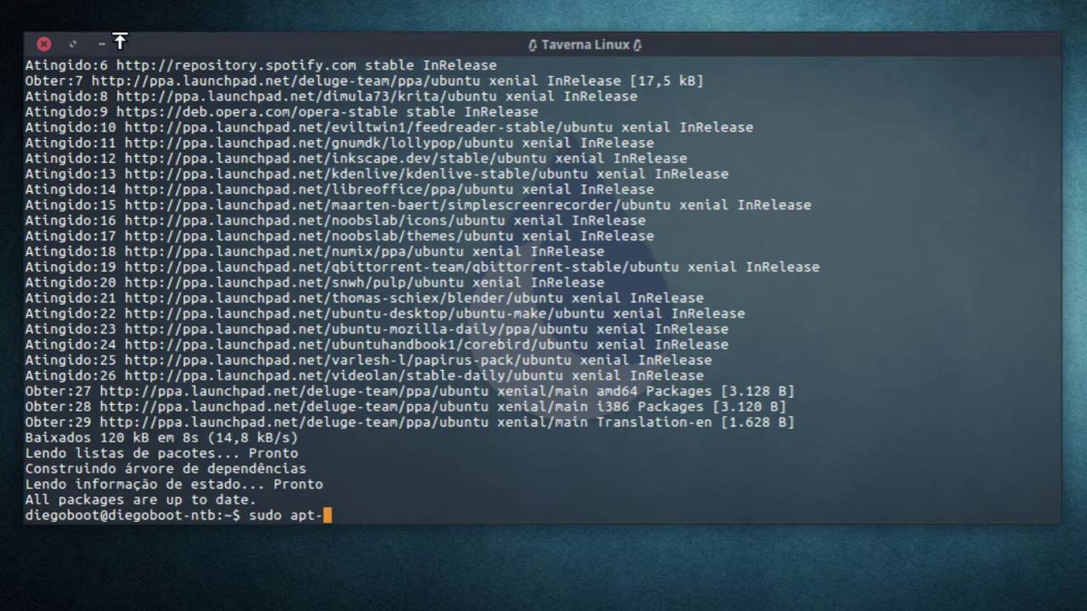
key("BackSpace")
type("install deluge")
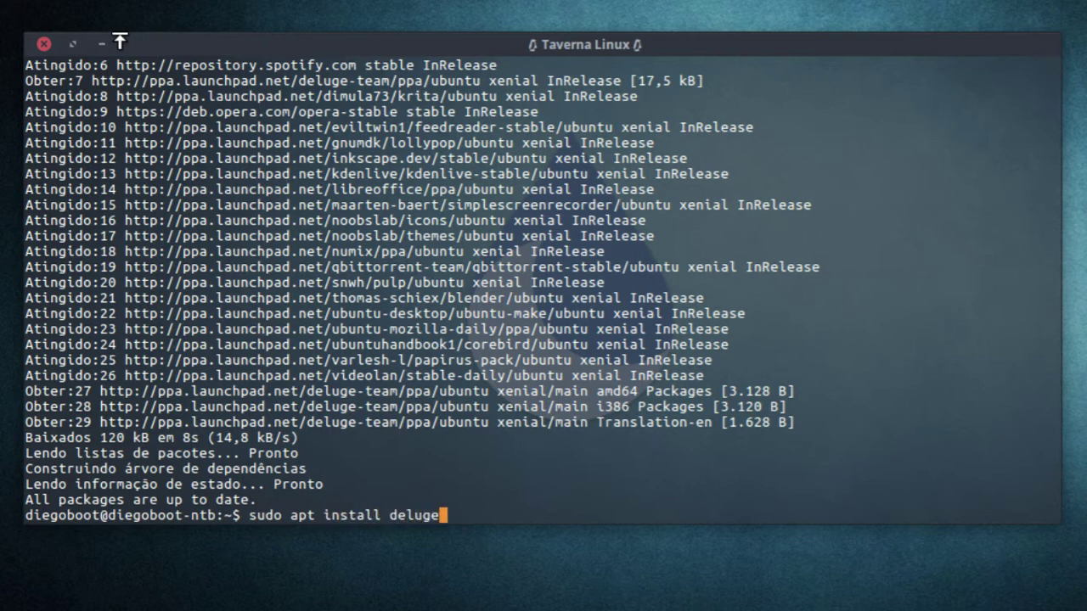
key("Return")
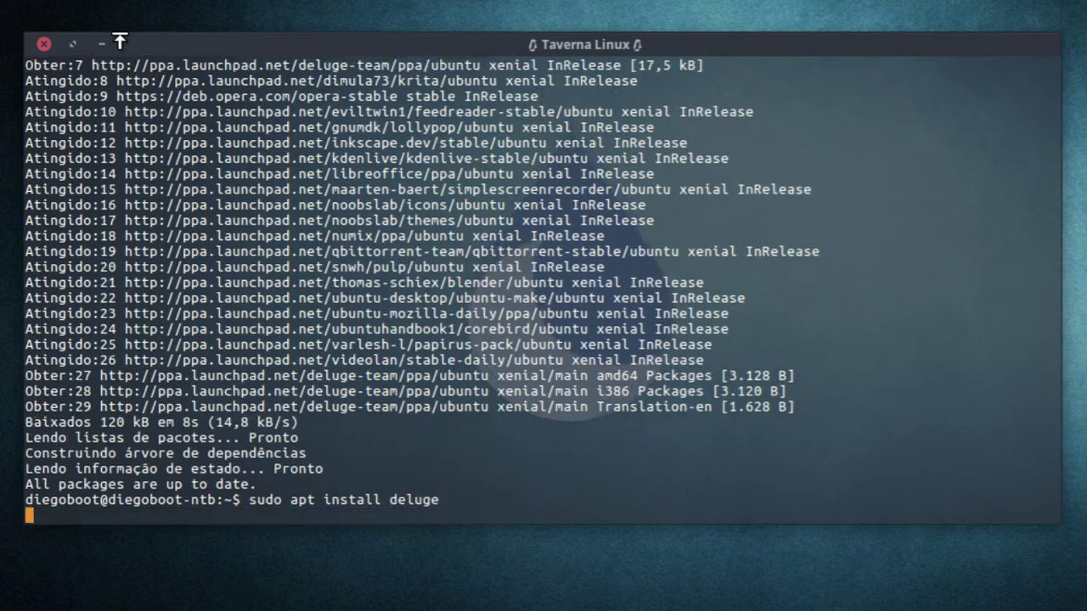
type("S")
key("Return")
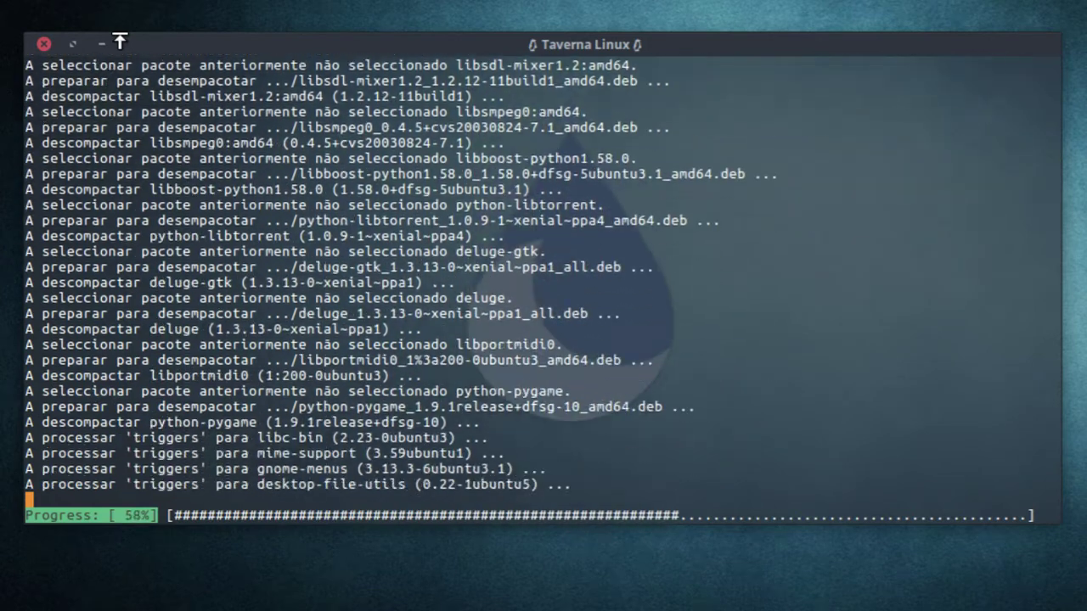
Exit the terminal session and launch Deluge from the Internet applications category.
type("exit")
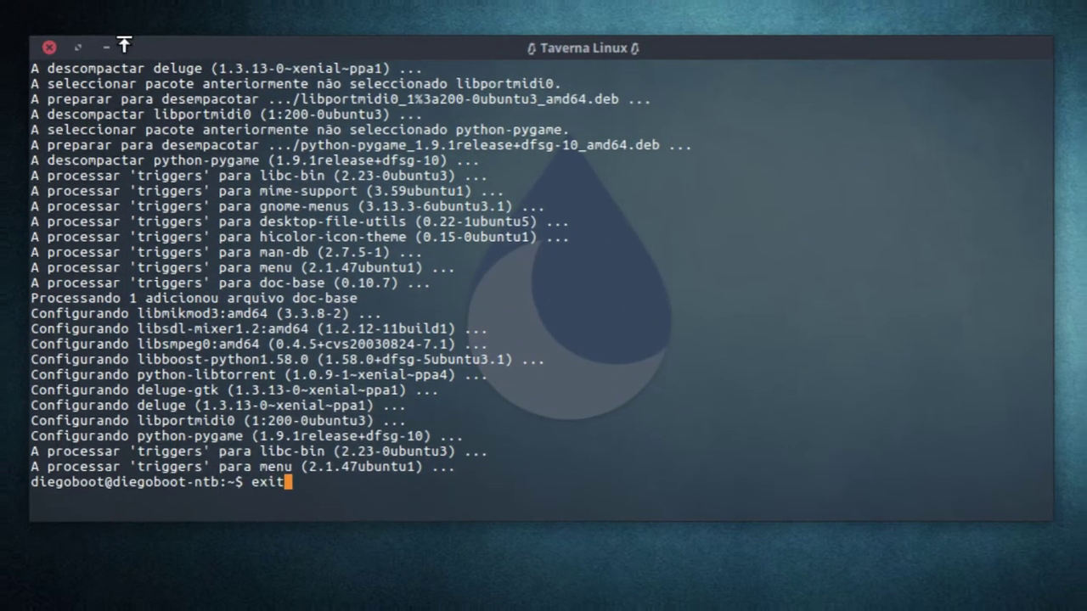
key("Return")
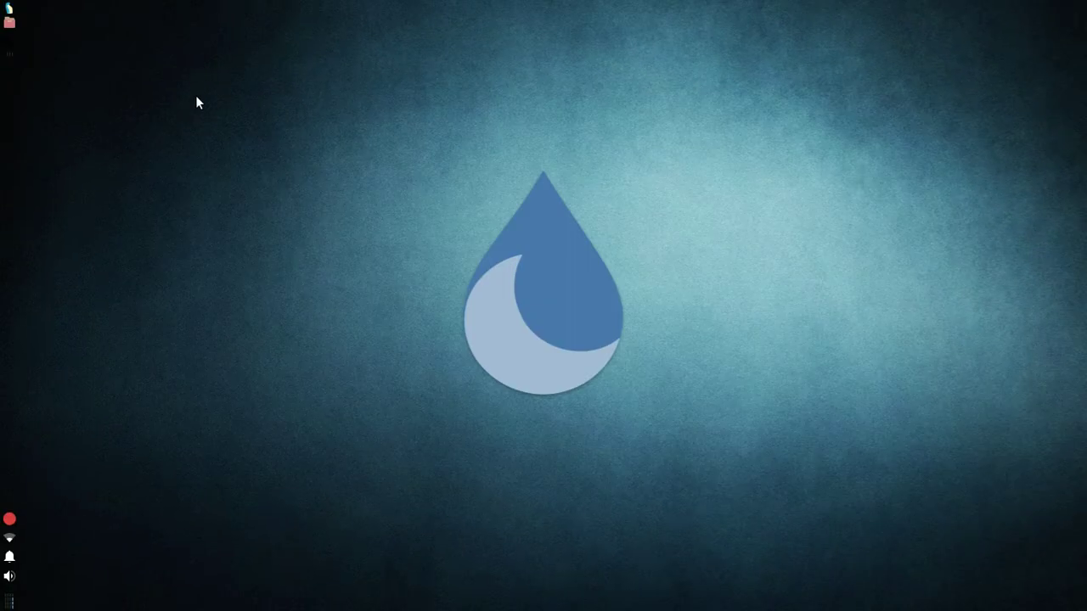
key("super")
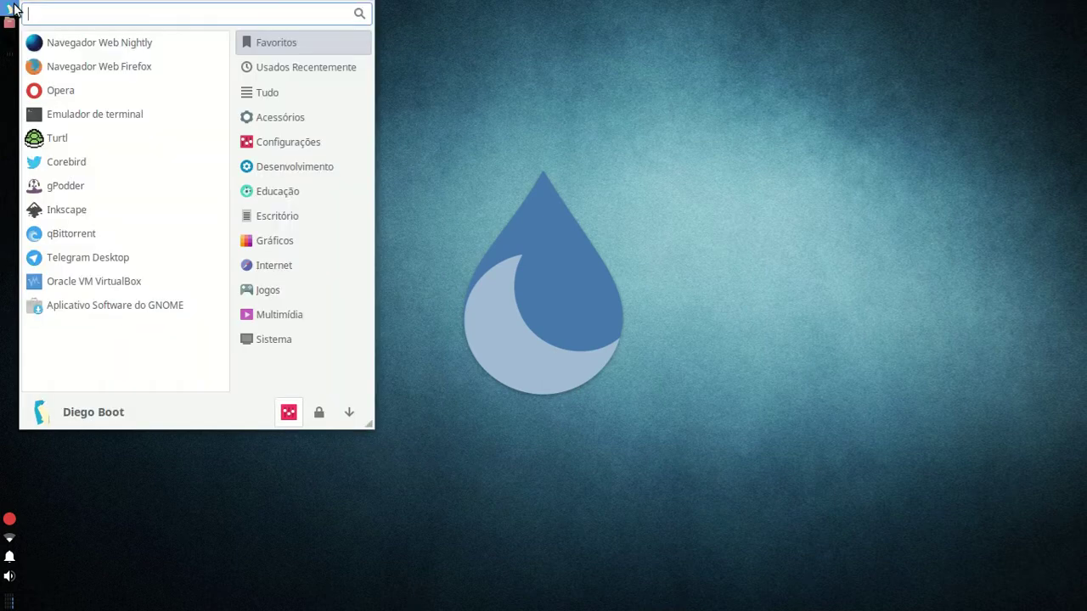
left_click(307, 265)
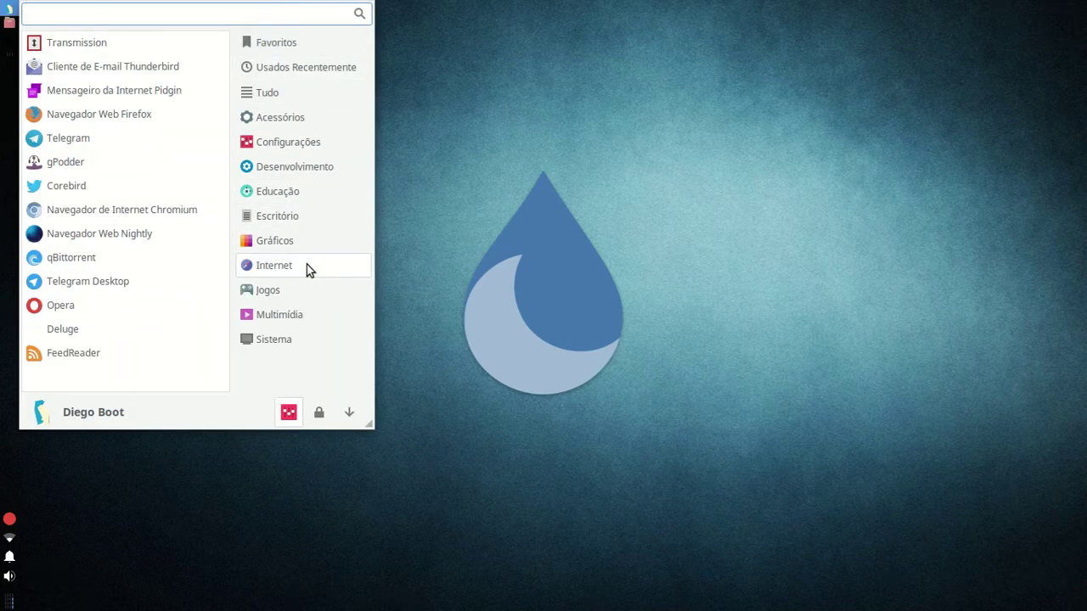
left_click(117, 334)
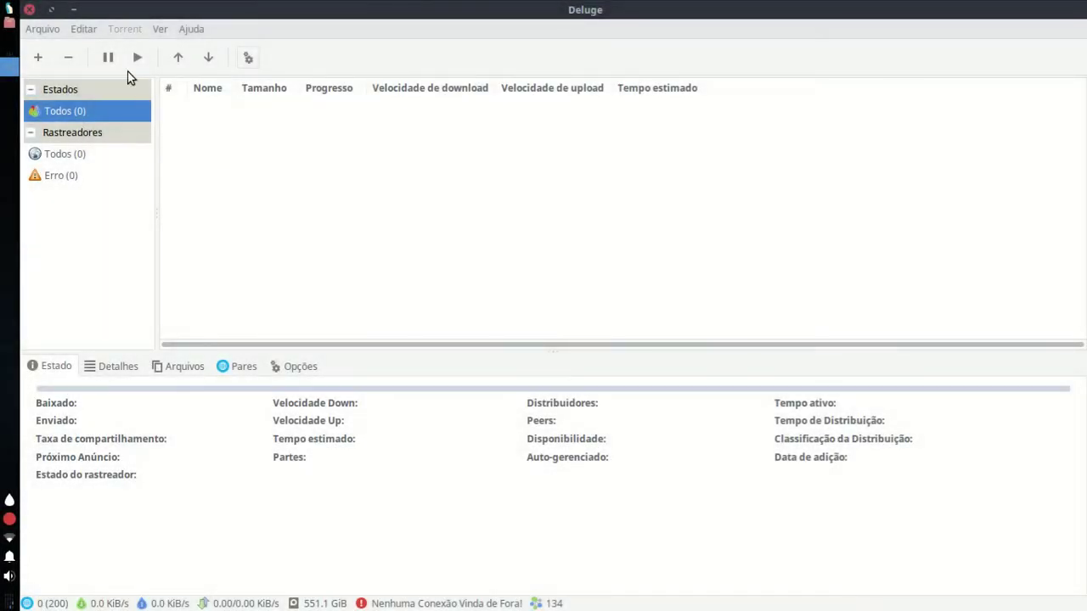
Open the Downloads preferences and choose the home directory's Downloads folder as the location torrents are downloaded to.
left_click(85, 30)
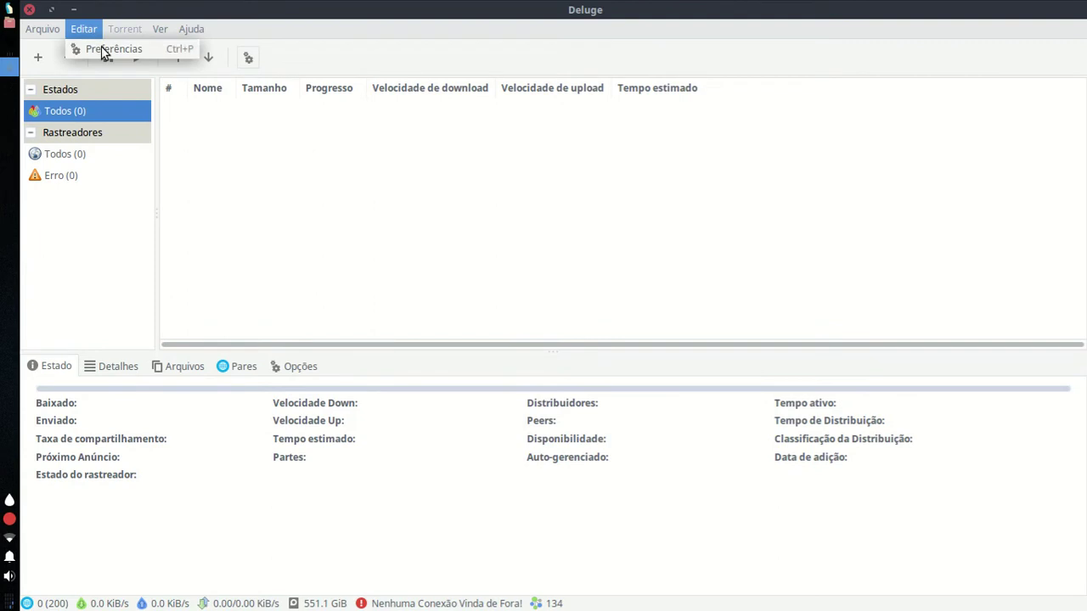
left_click(151, 49)
left_click(394, 151)
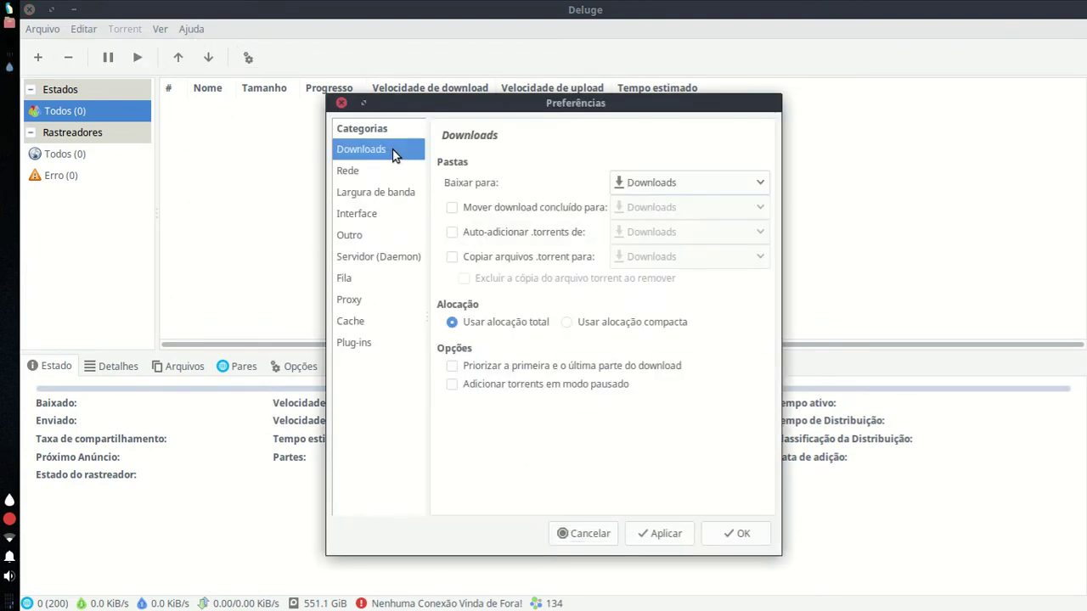
left_click(633, 184)
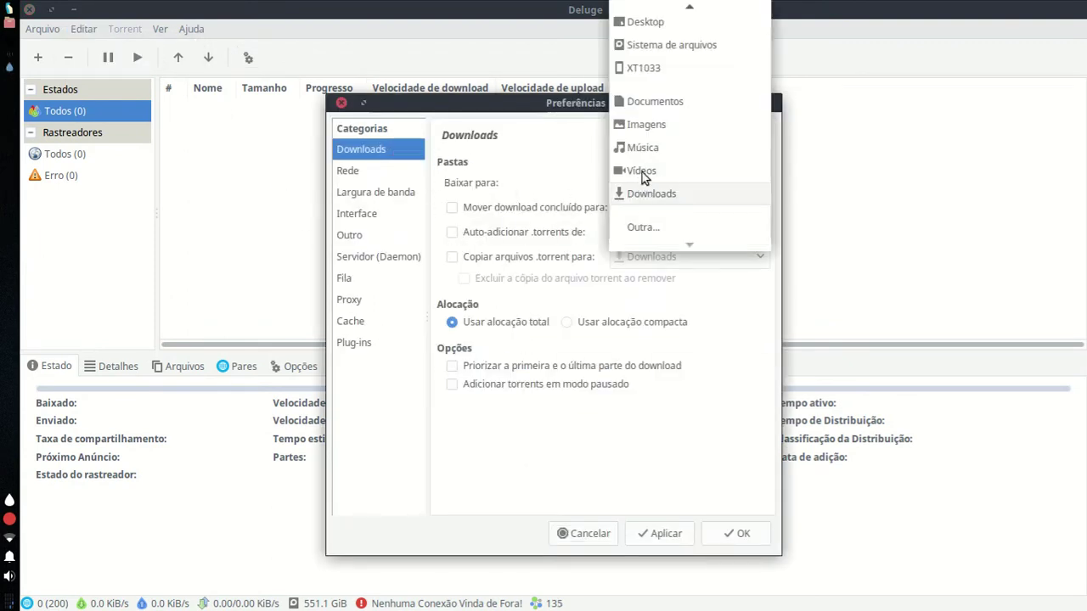
mouse_move(696, 9)
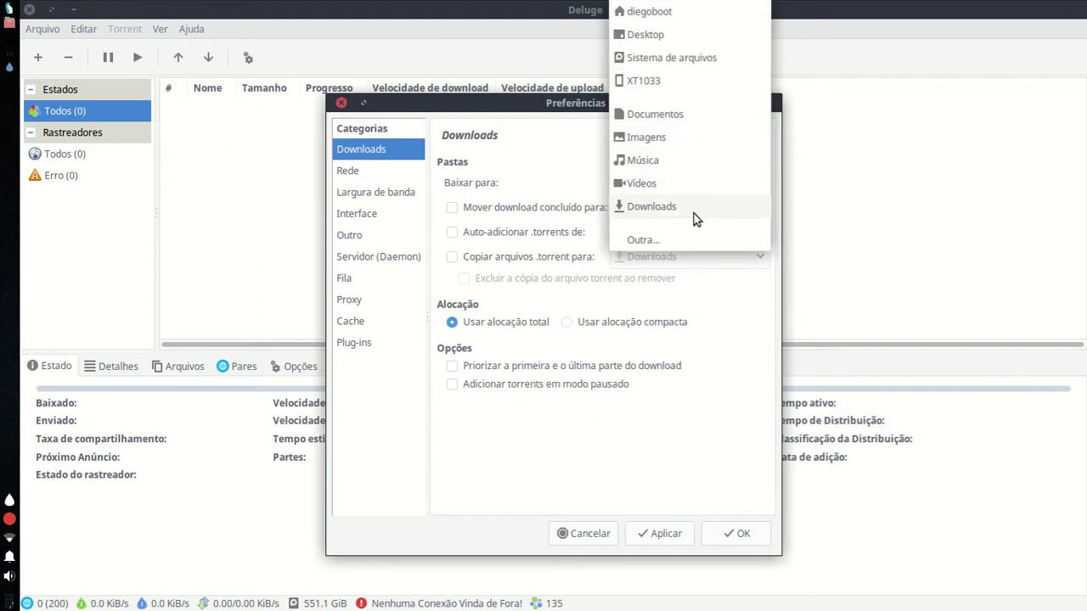
left_click(671, 243)
left_click_drag(601, 106, 567, 73)
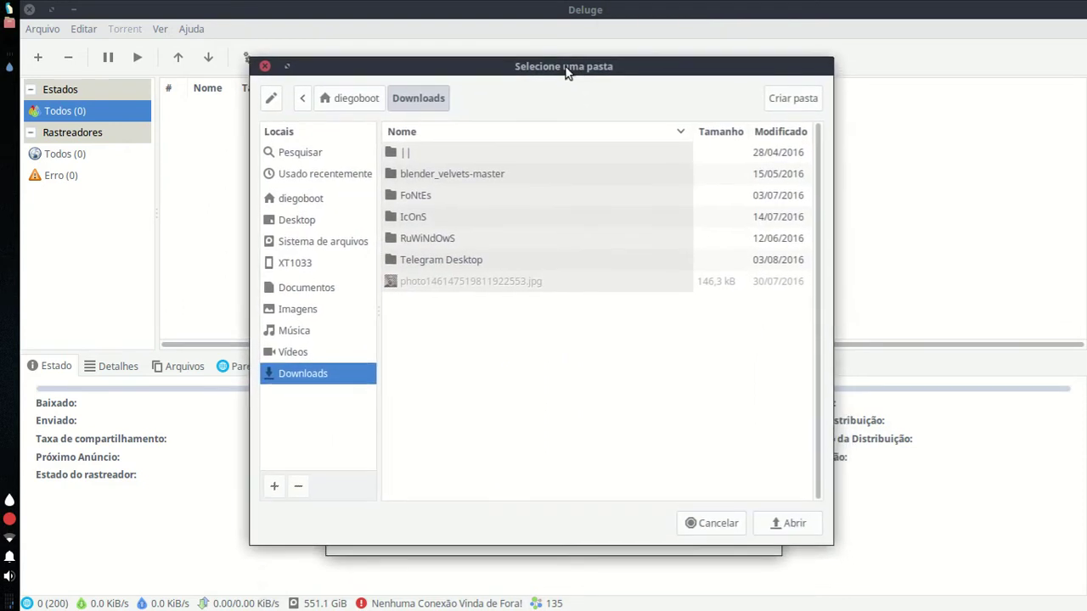
left_click(380, 102)
double_click(499, 219)
left_click(778, 523)
Try the option to move completed downloads, look through its folder choices, and turn it off again.
left_click(467, 210)
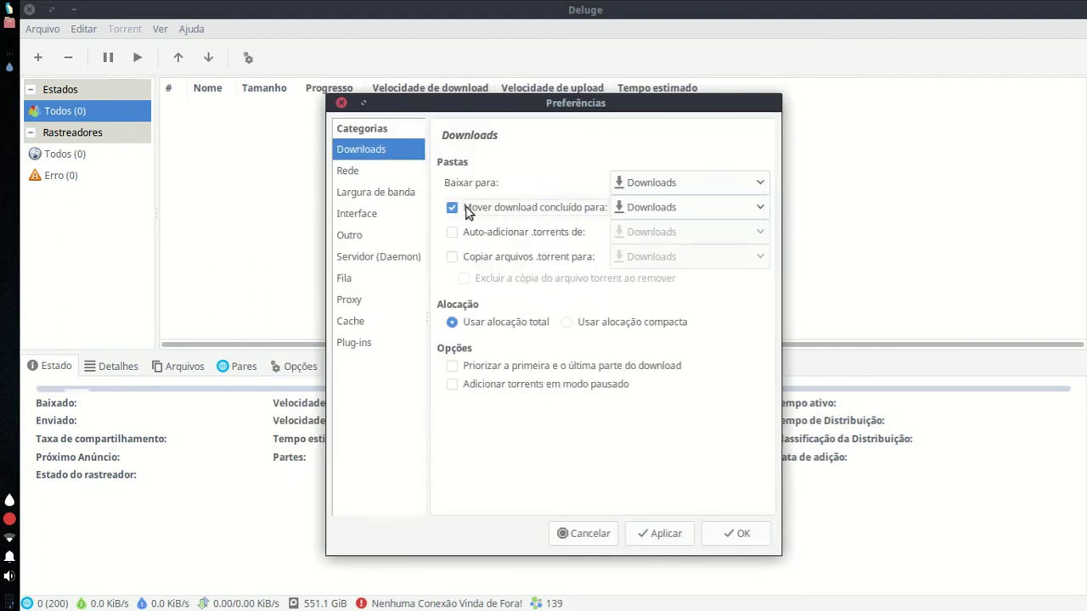
left_click(653, 207)
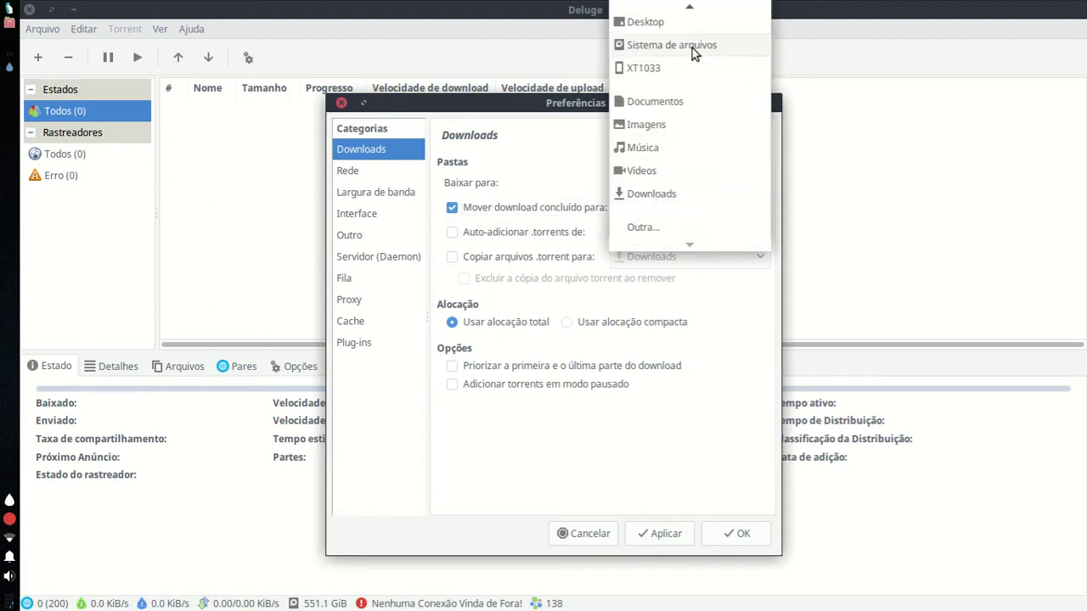
scroll(694, 242, "up", 1)
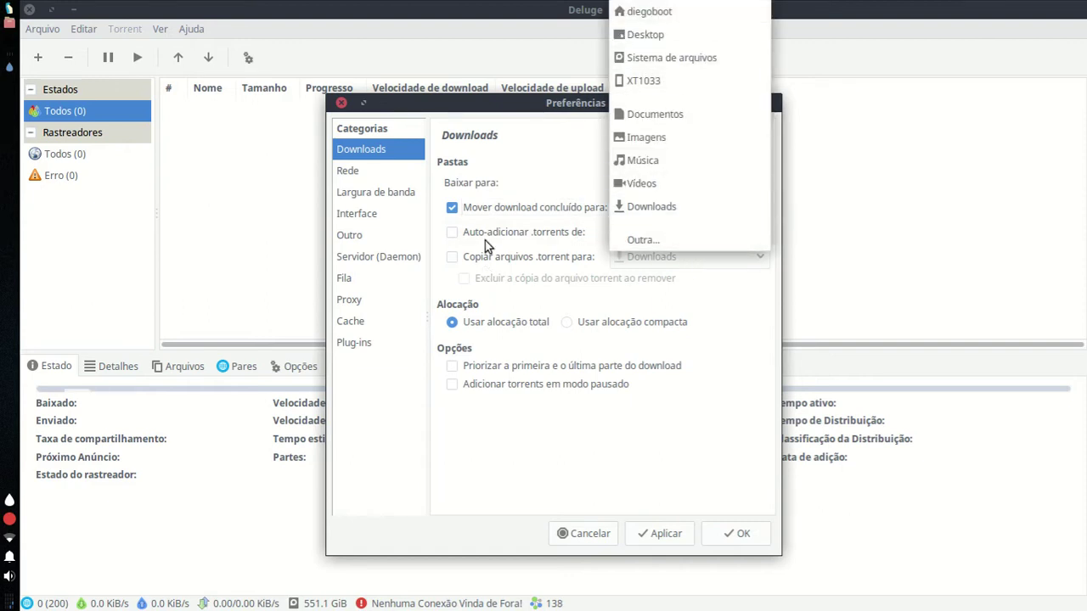
left_click(467, 213)
left_click(468, 210)
Try auto-adding .torrent files, copying them and deleting the copy on removal, and switch all three options off again.
left_click(452, 232)
left_click(451, 257)
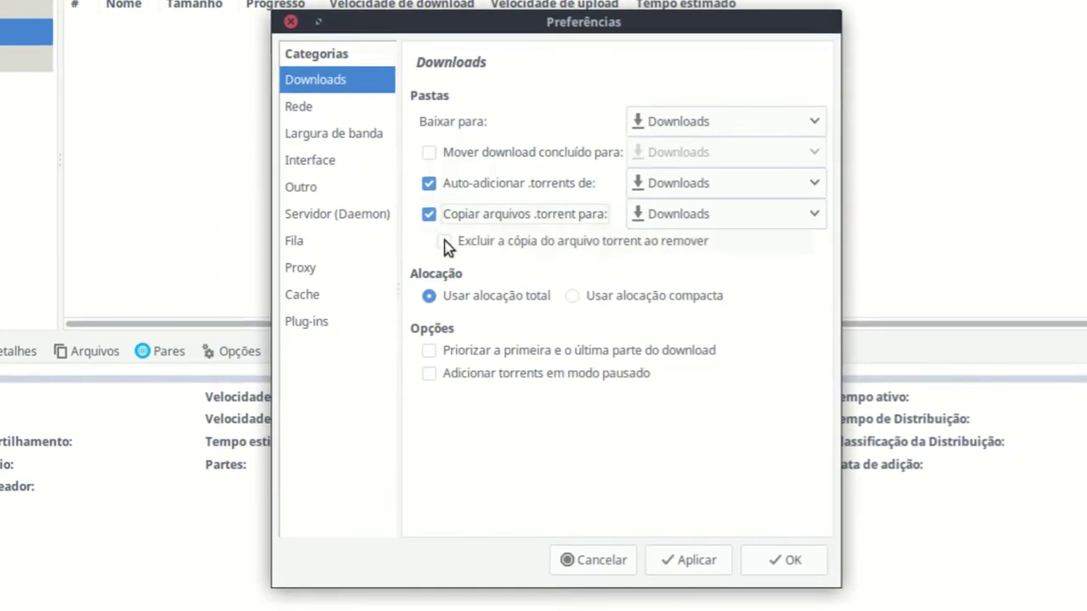
left_click(444, 240)
left_click(445, 242)
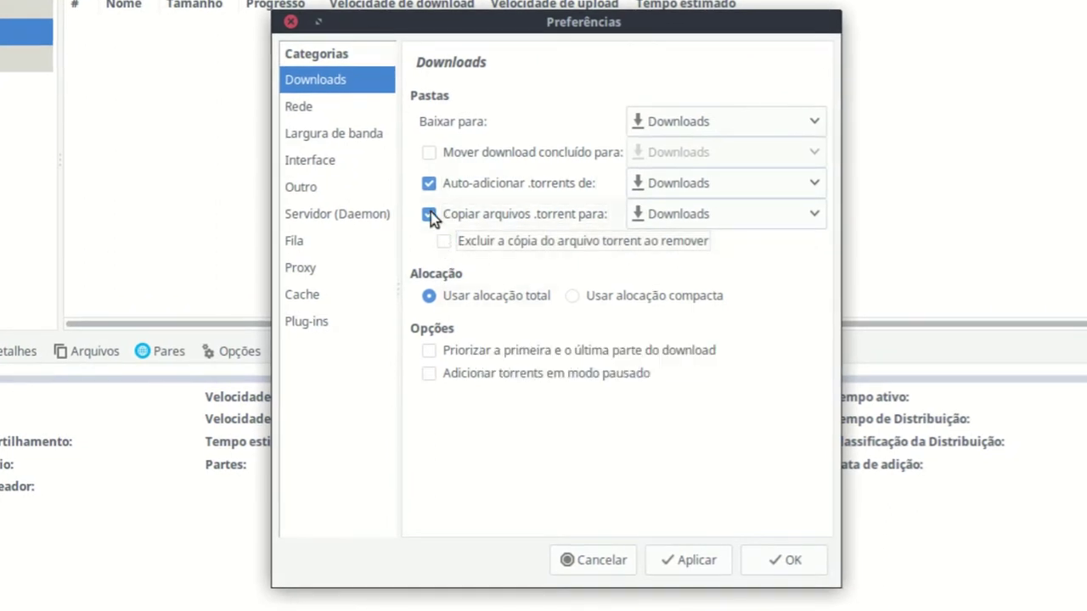
left_click(429, 215)
left_click(433, 186)
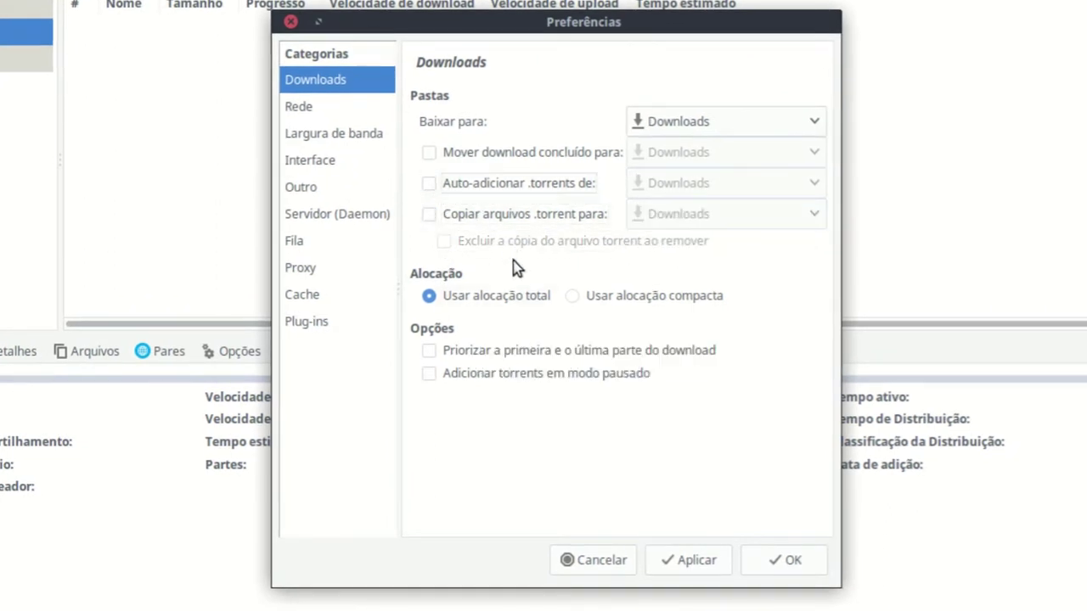
Read the descriptions of the allocation and download options, and open the Rede preferences.
mouse_move(522, 306)
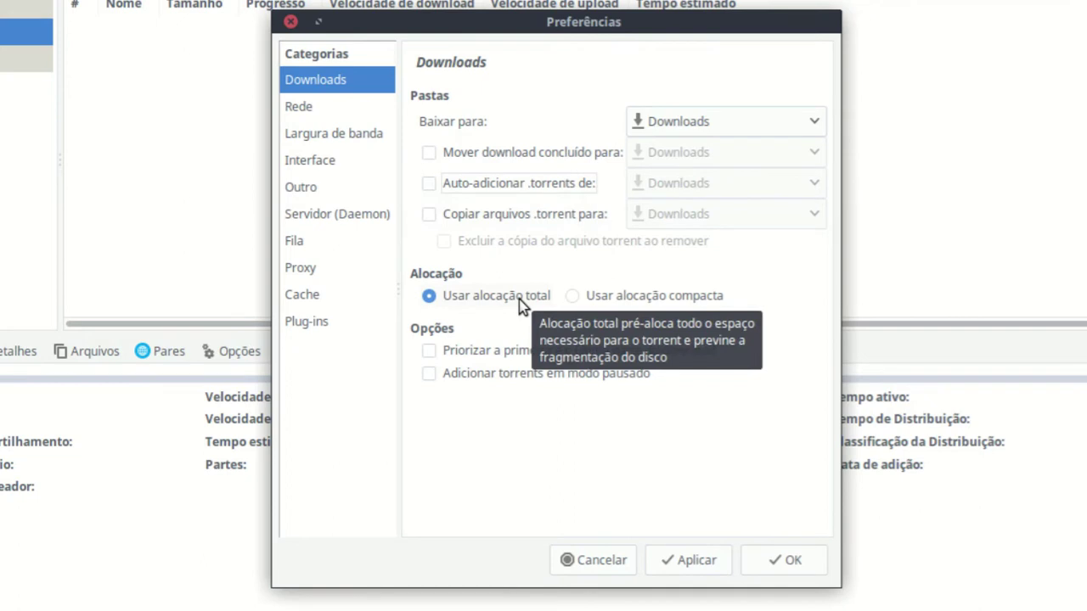
mouse_move(633, 297)
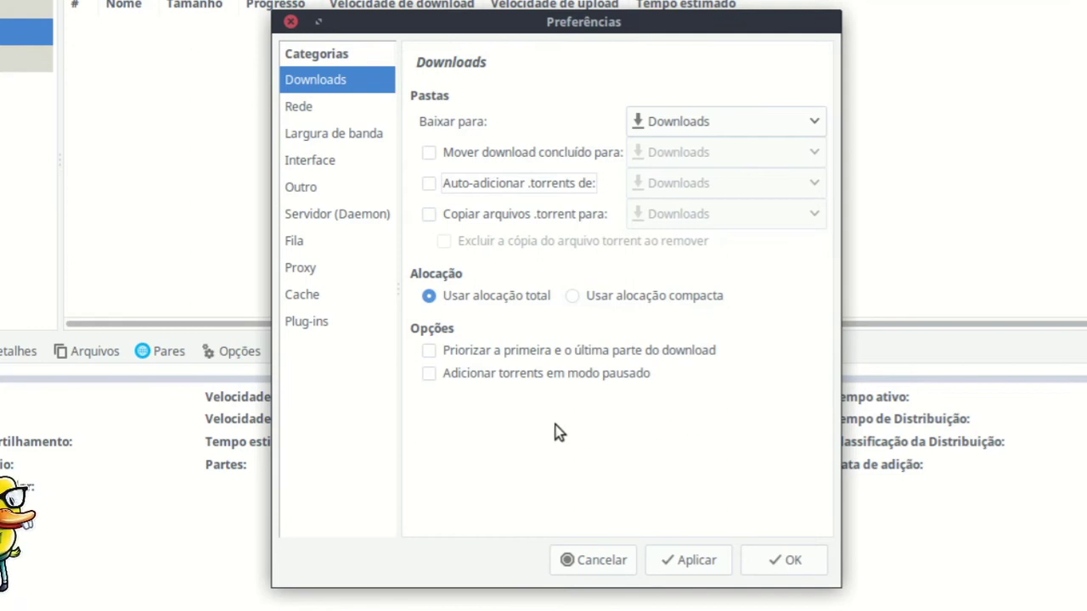
mouse_move(455, 361)
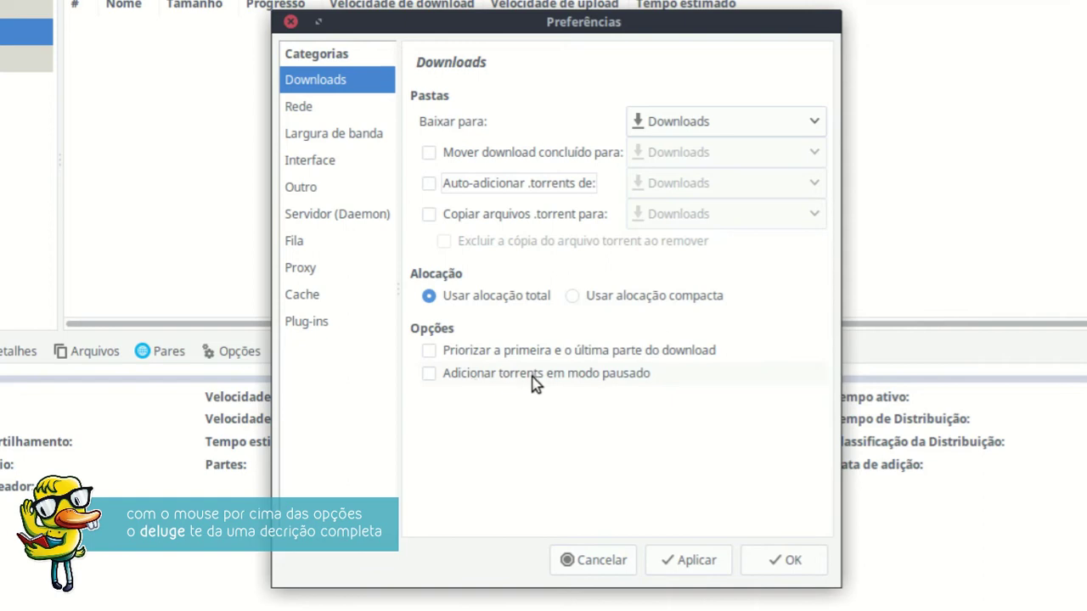
left_click(372, 111)
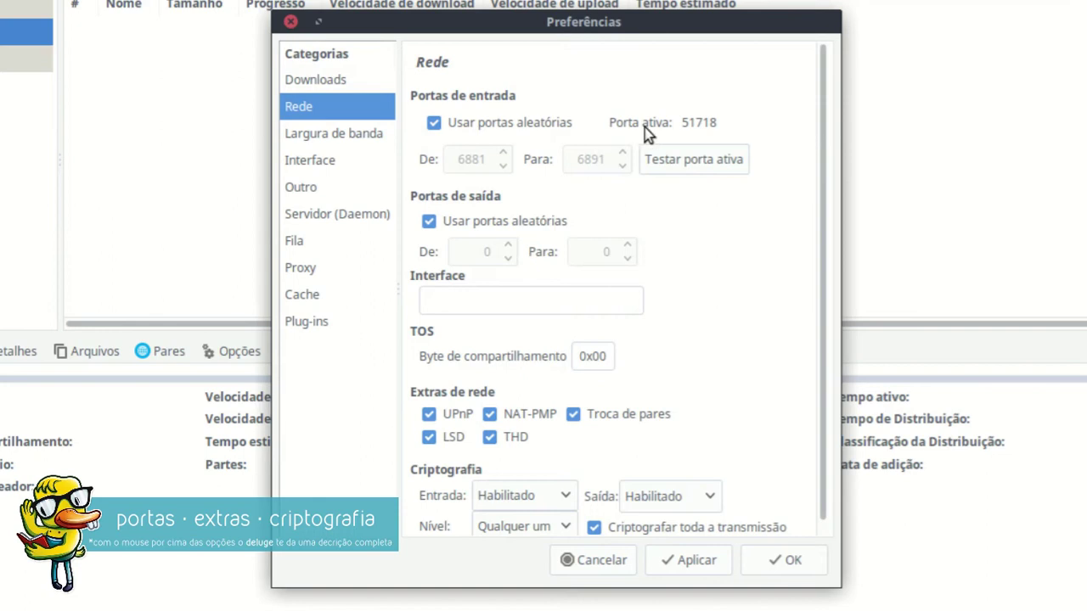
Try a fixed incoming port range from 6881 to 6891, test the active port, and restore random incoming ports.
left_click(533, 127)
left_click(510, 164)
left_click(623, 155)
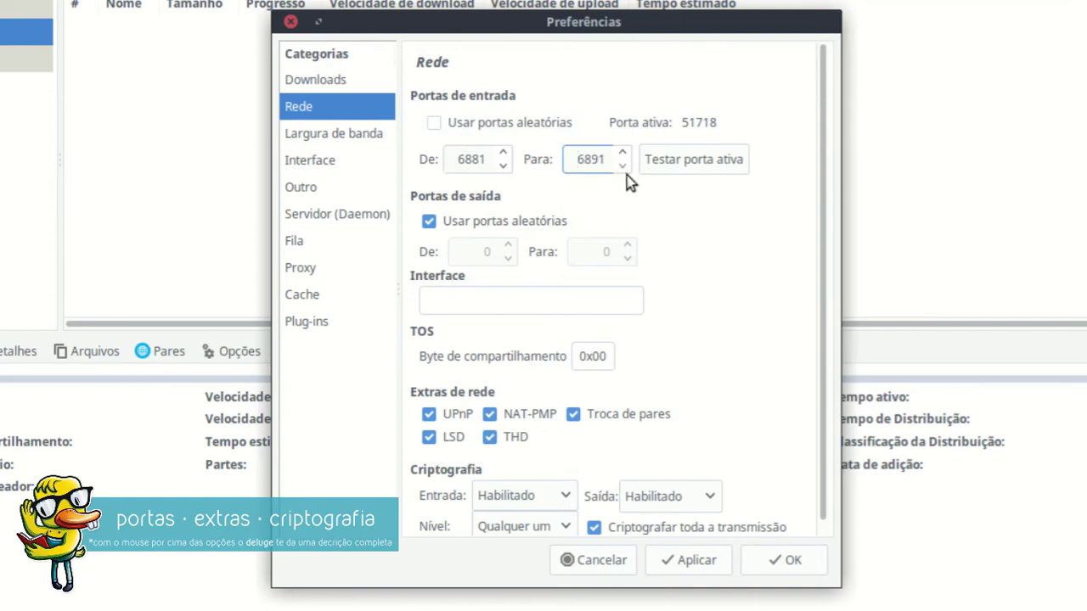
left_click(739, 159)
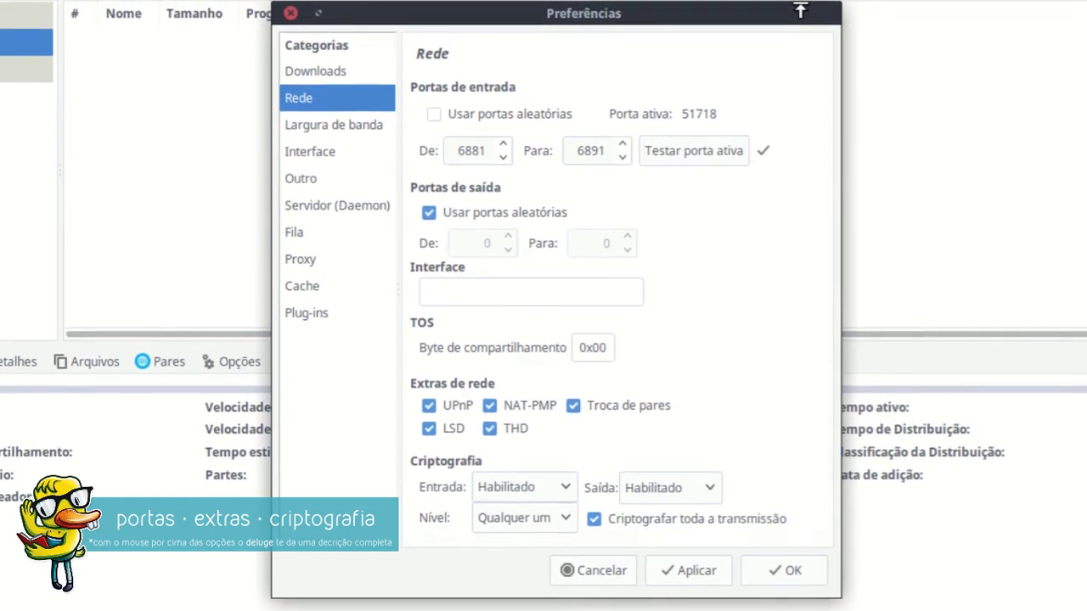
left_click(434, 115)
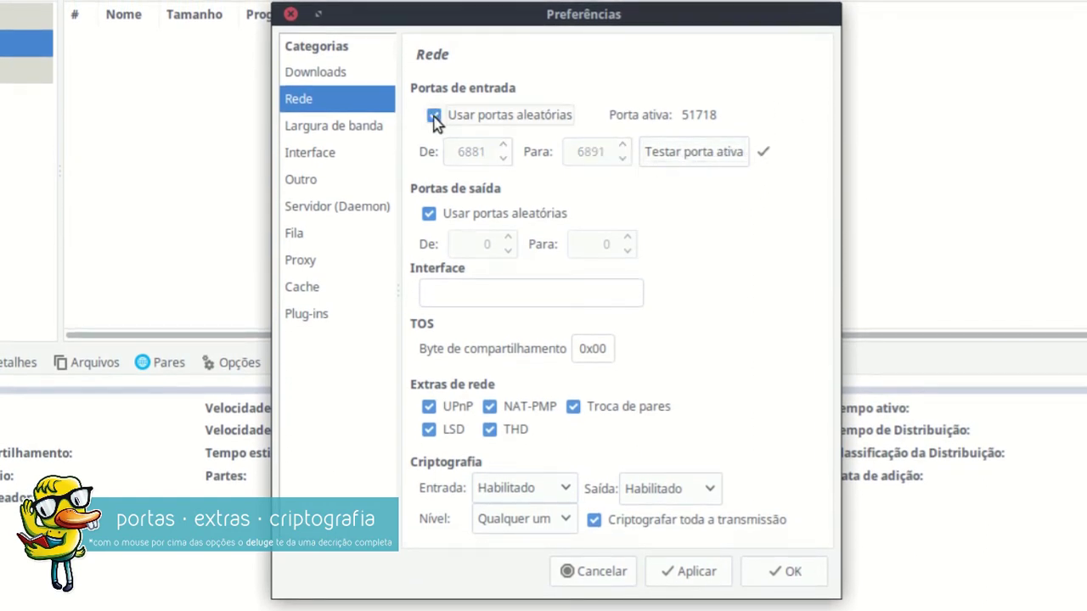
Try adjusting a manual outgoing port range and restore random outgoing ports.
left_click(570, 219)
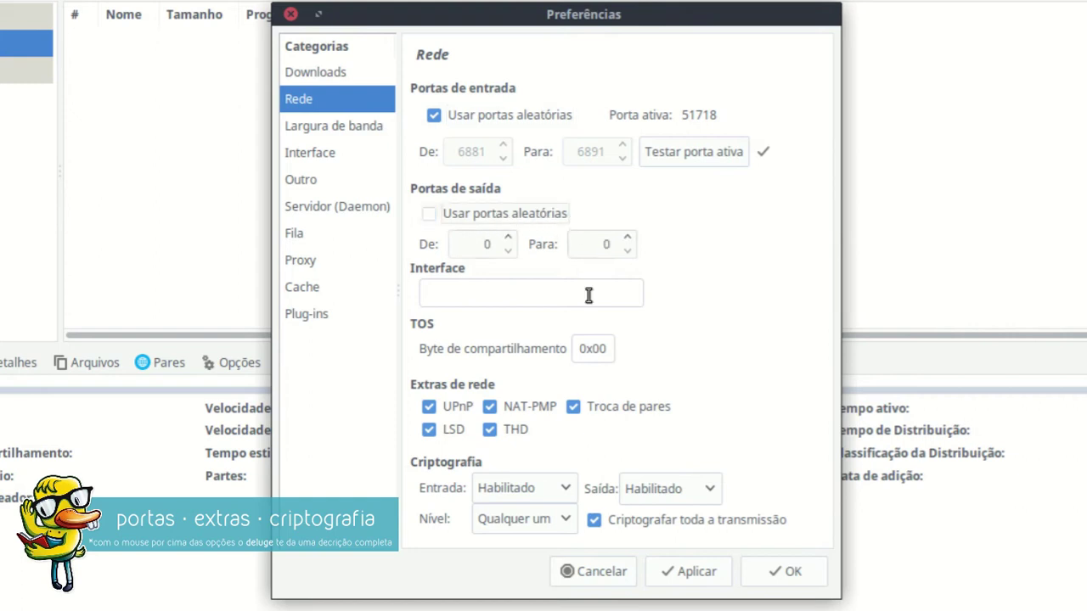
left_click(480, 246)
left_click(507, 238)
left_click(626, 239)
left_click(626, 252)
left_click(509, 252)
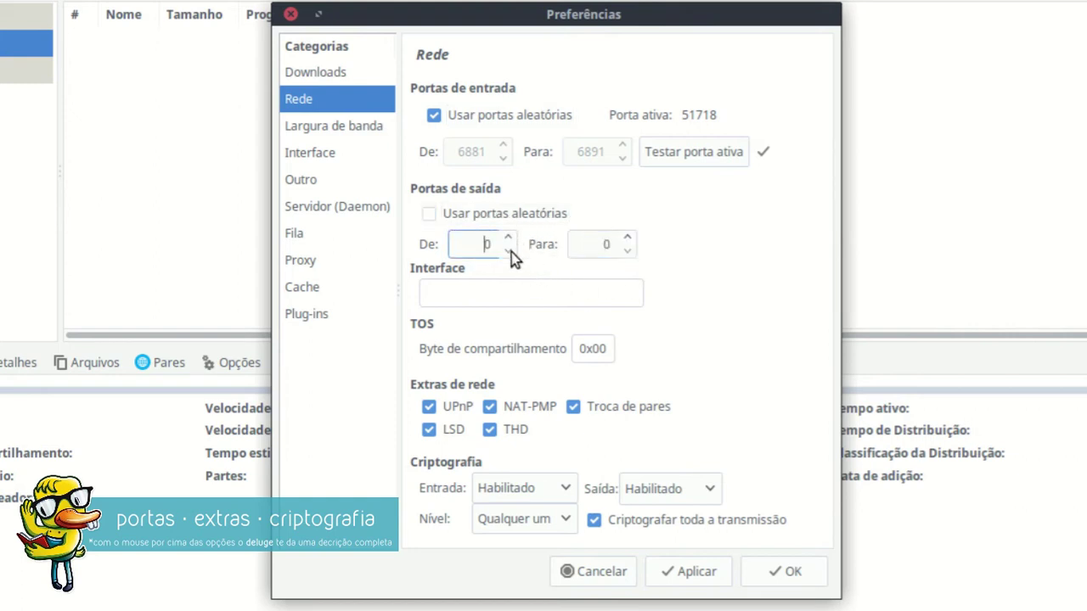
left_click(429, 215)
Review the Rede preferences for interface, TOS and network extras, and the choices for incoming encryption, outgoing encryption and encryption level.
left_click(618, 293)
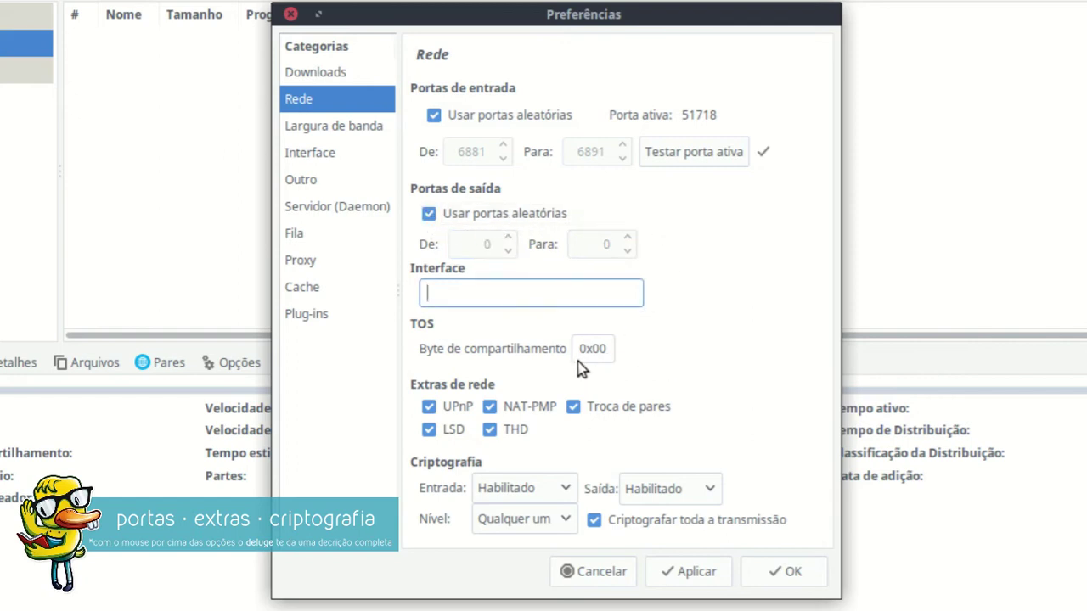
mouse_move(436, 353)
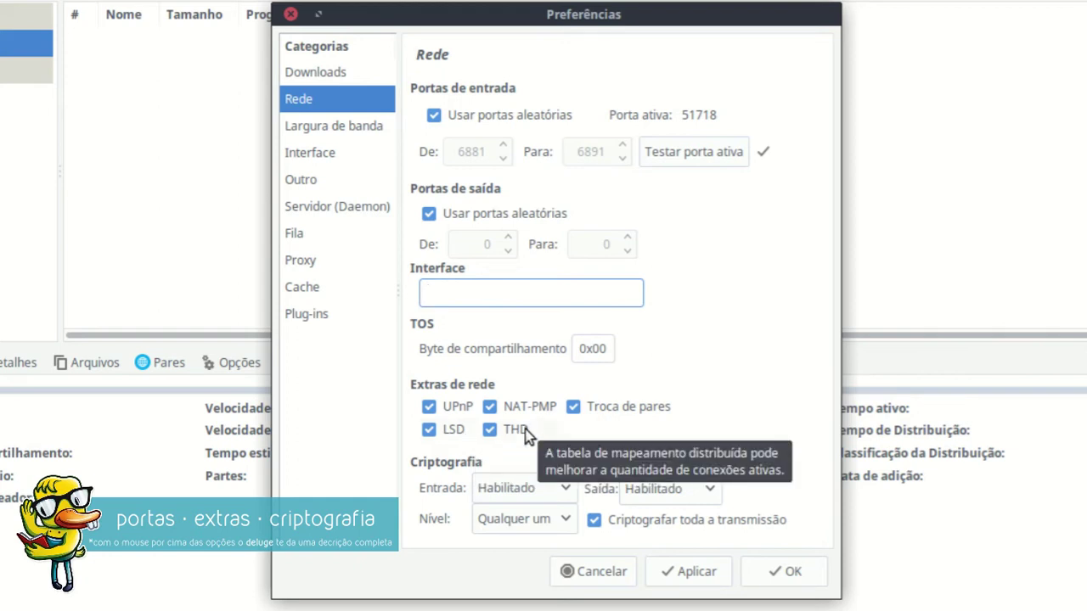
left_click(562, 487)
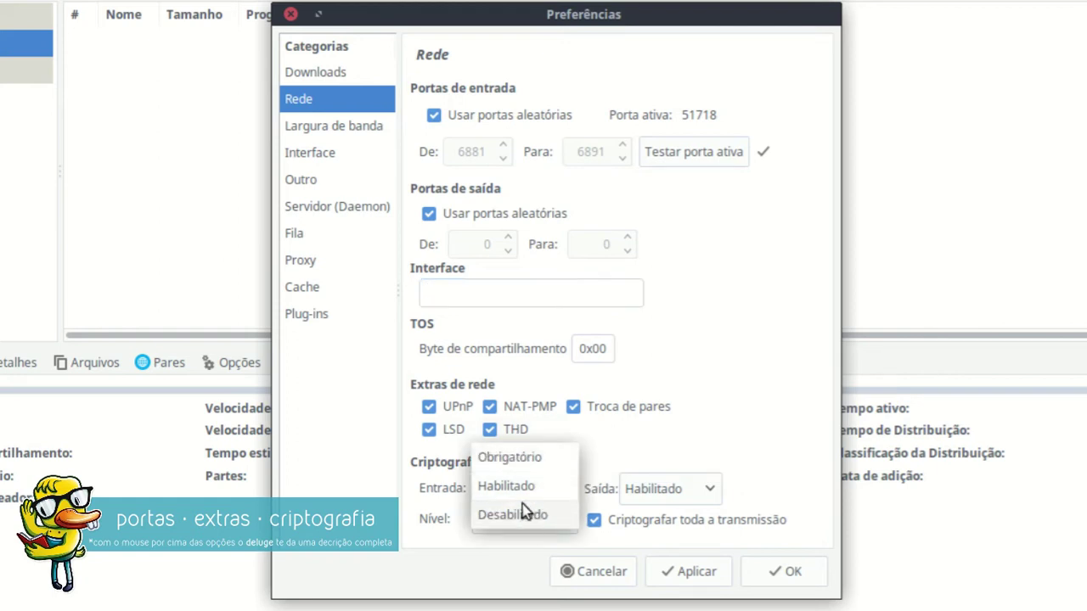
left_click(454, 489)
left_click(701, 490)
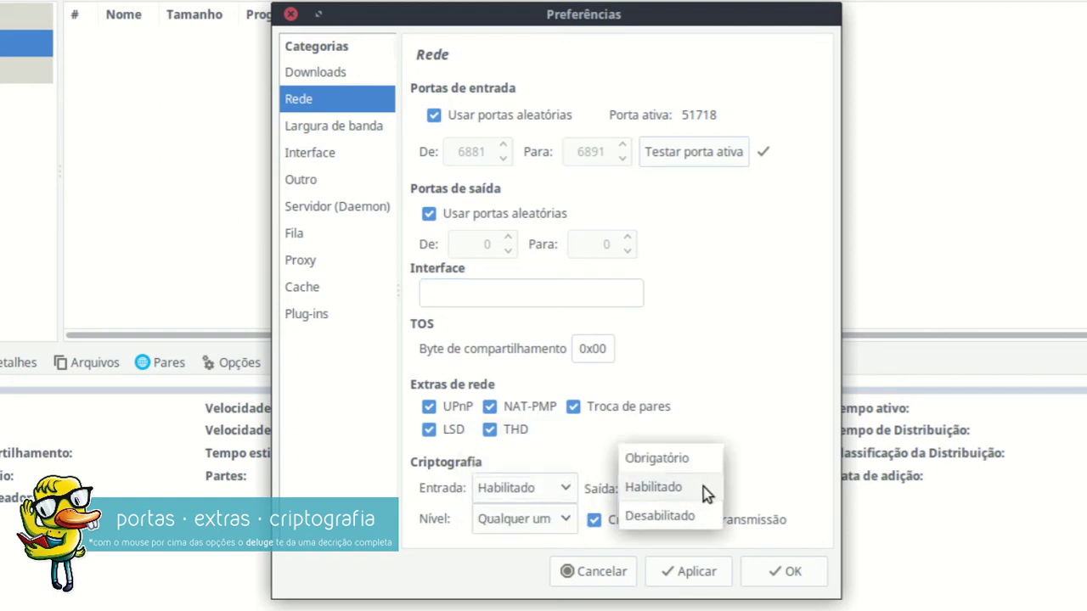
left_click(697, 487)
left_click(551, 520)
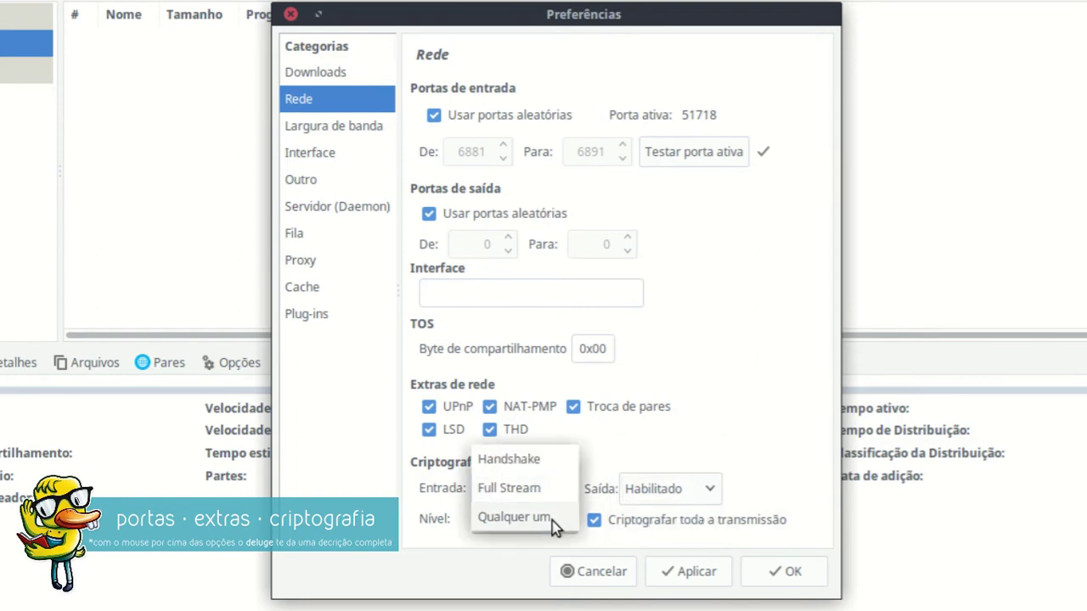
left_click(488, 552)
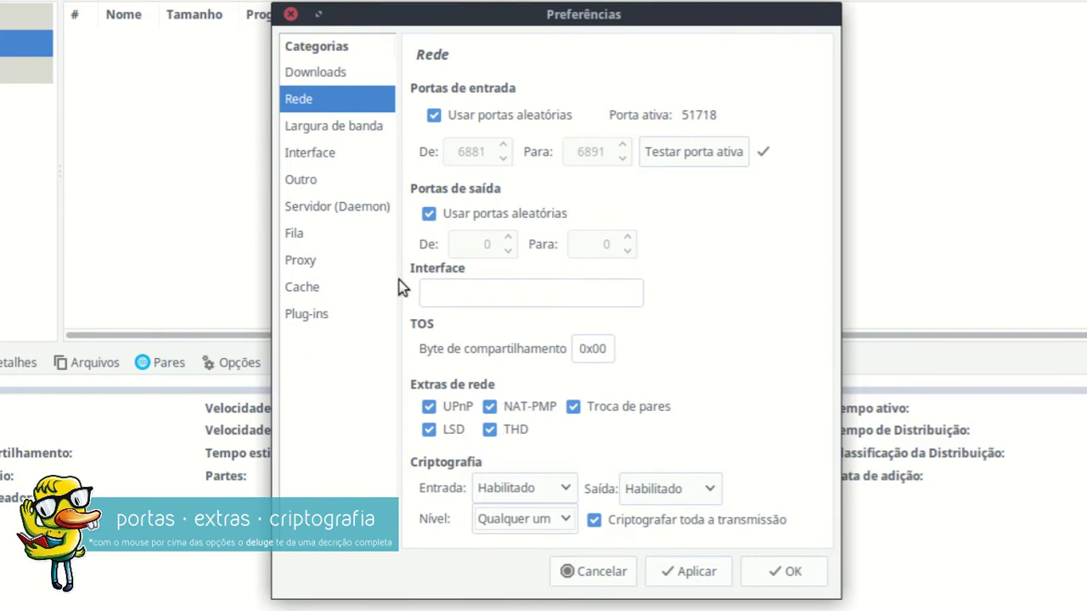
Open the Largura de banda preferences and raise the global connection limit to 8037.
left_click(343, 132)
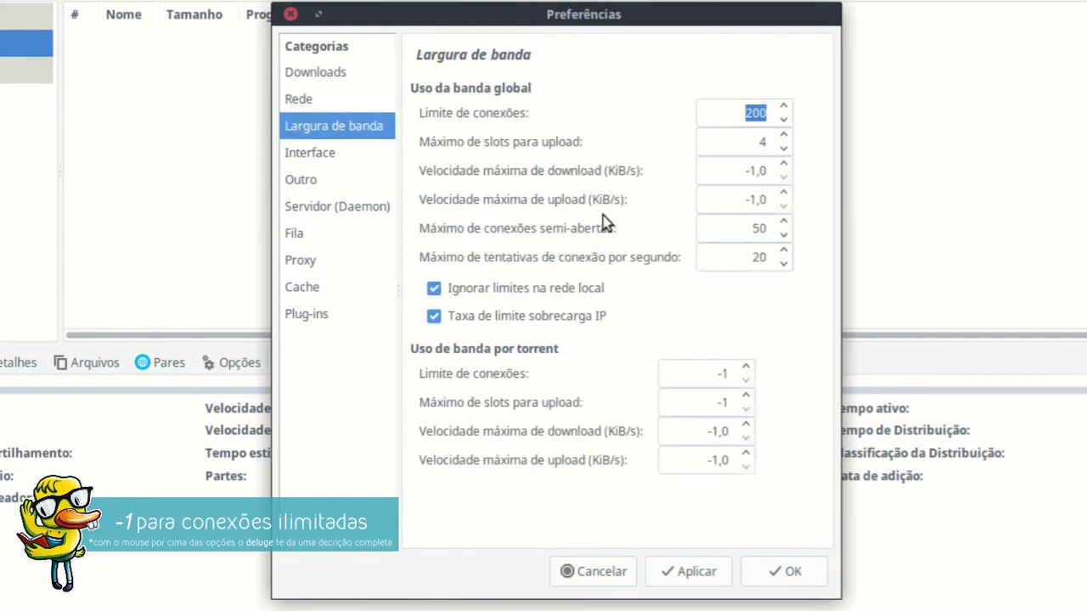
left_click(783, 108)
left_click_drag(783, 109, 783, 108)
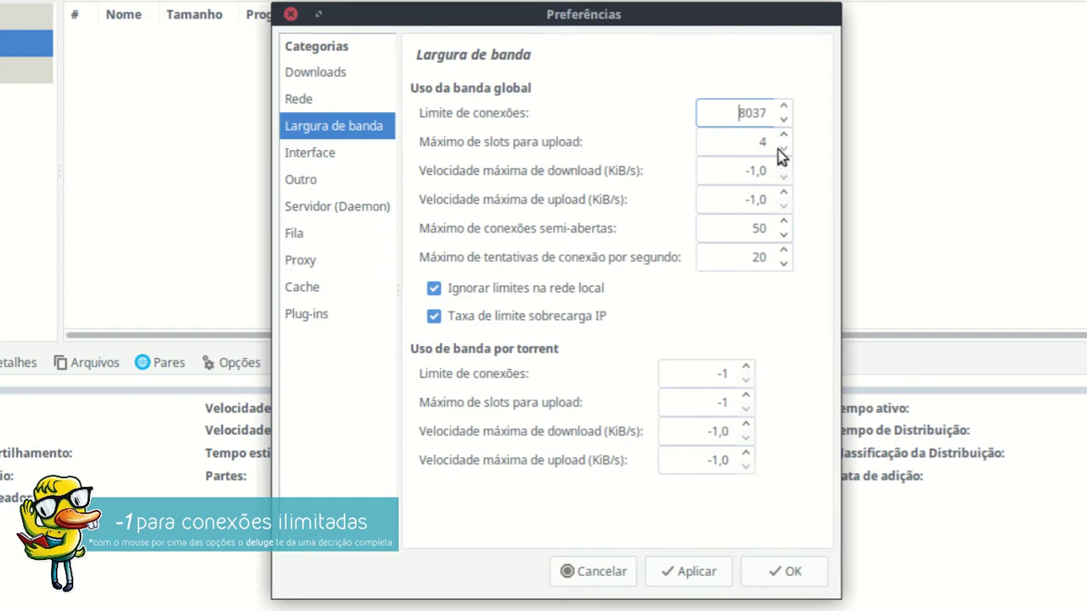
left_click(713, 143)
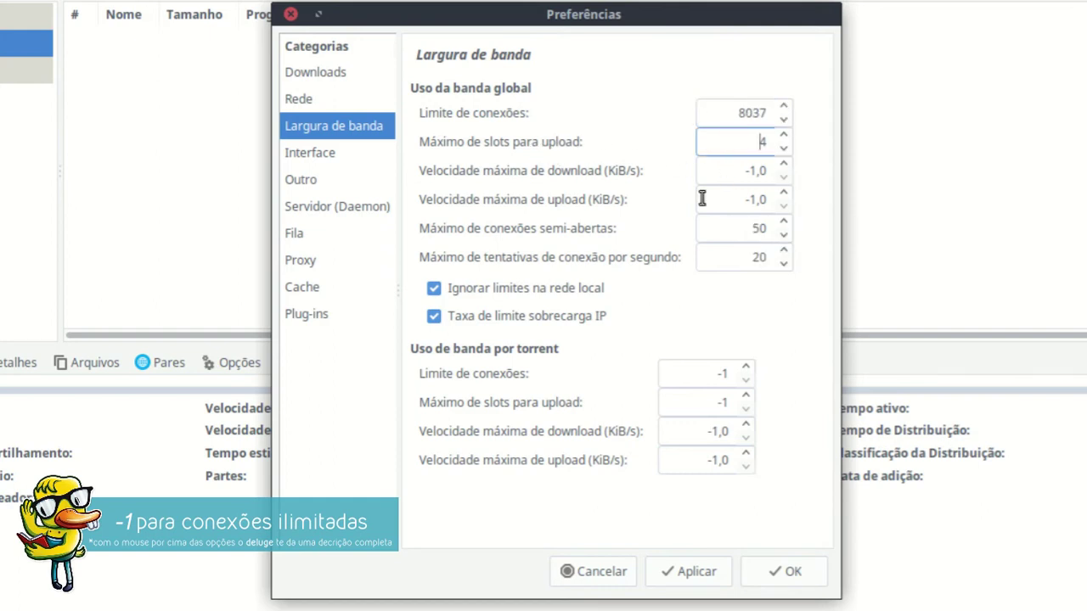
Check the description of the global connection limit and set it to -1 for unlimited connections.
mouse_move(727, 112)
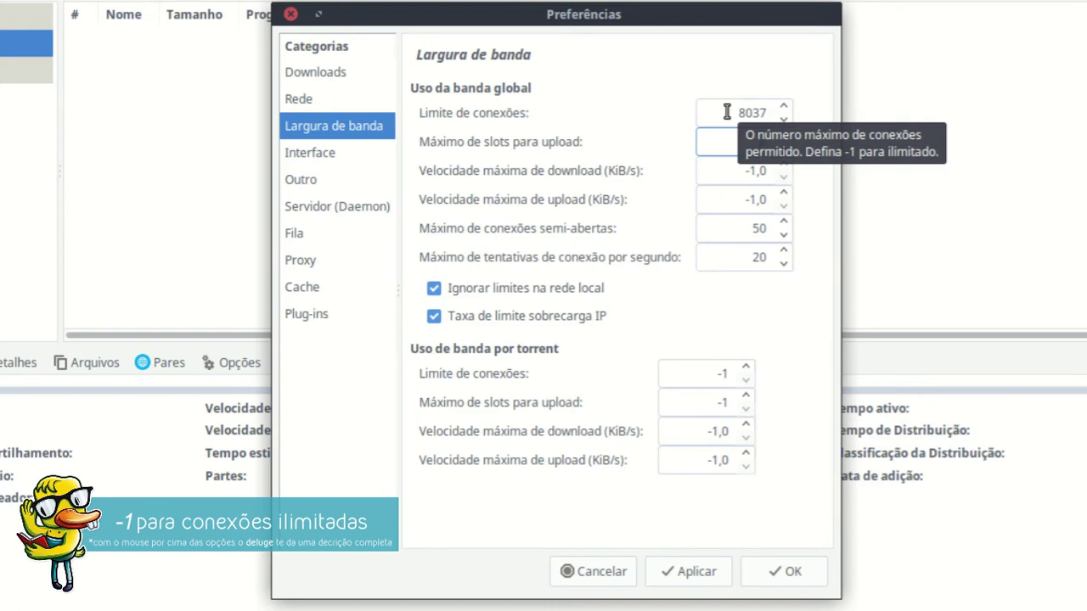
double_click(726, 112)
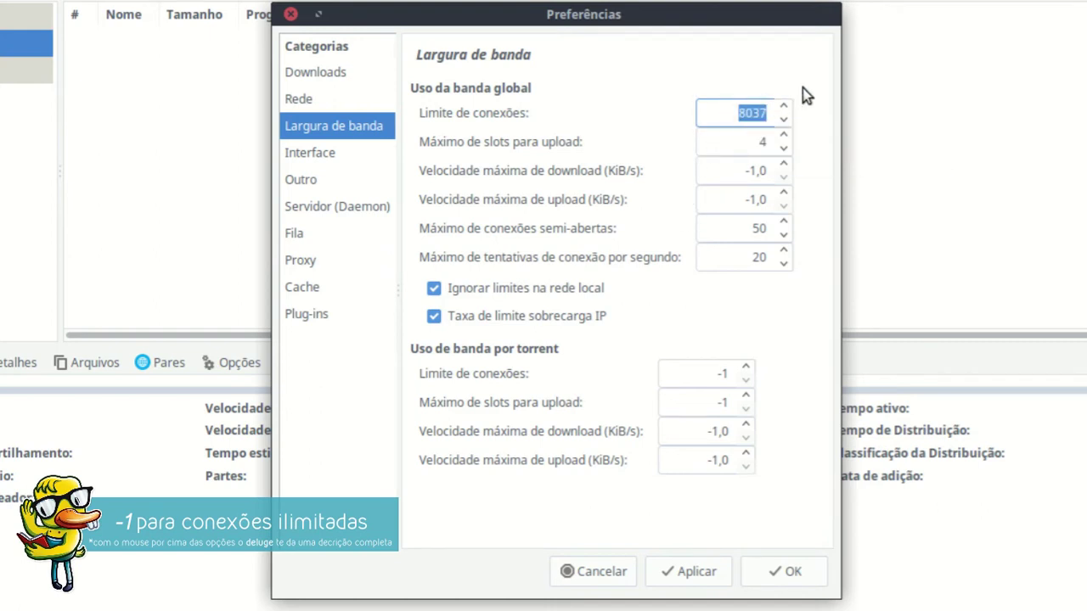
type("-1")
key("Tab")
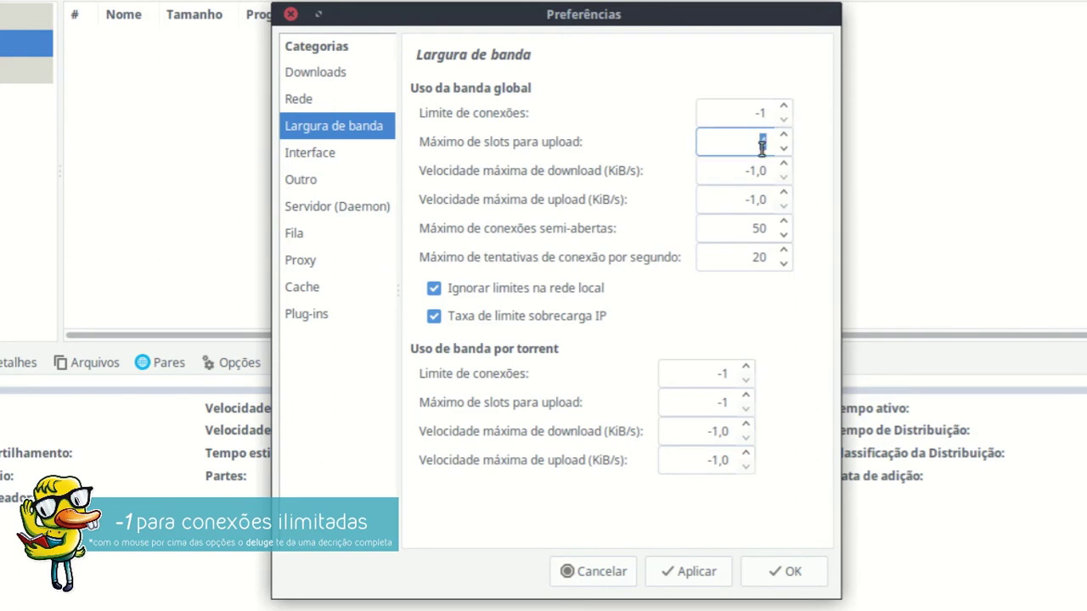
Set the global maximum of half-open connections to -1 and the maximum connection attempts per second to 30.
mouse_move(759, 144)
mouse_move(781, 183)
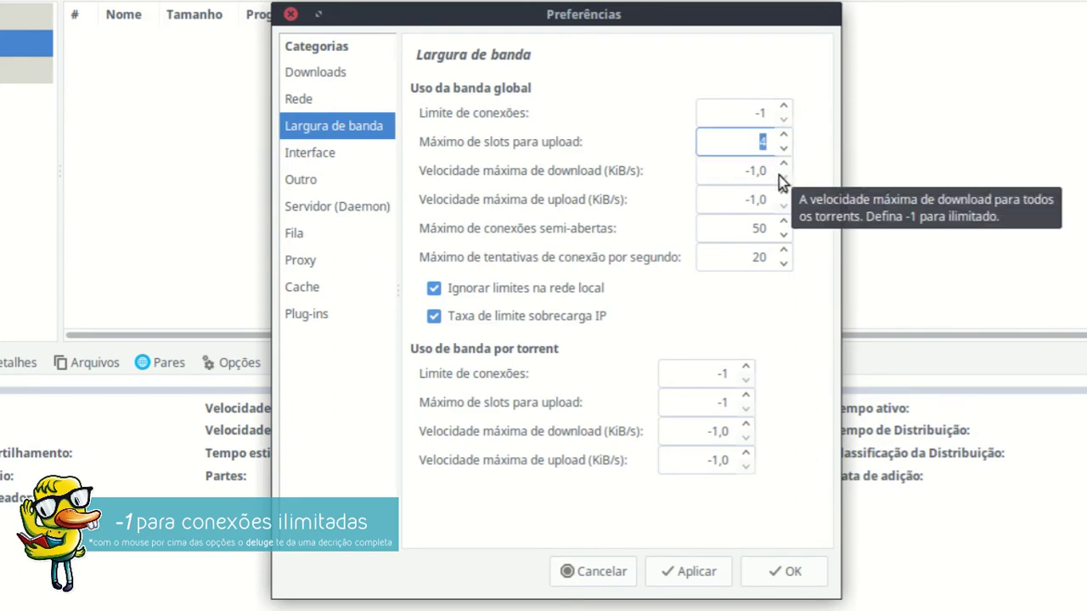
mouse_move(786, 211)
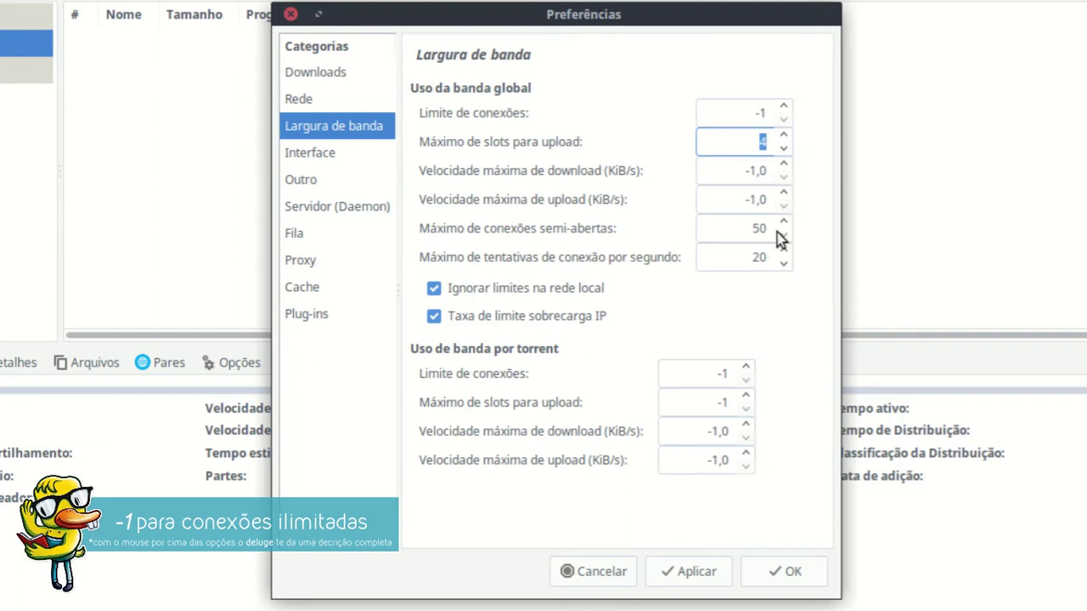
double_click(757, 229)
type("-1")
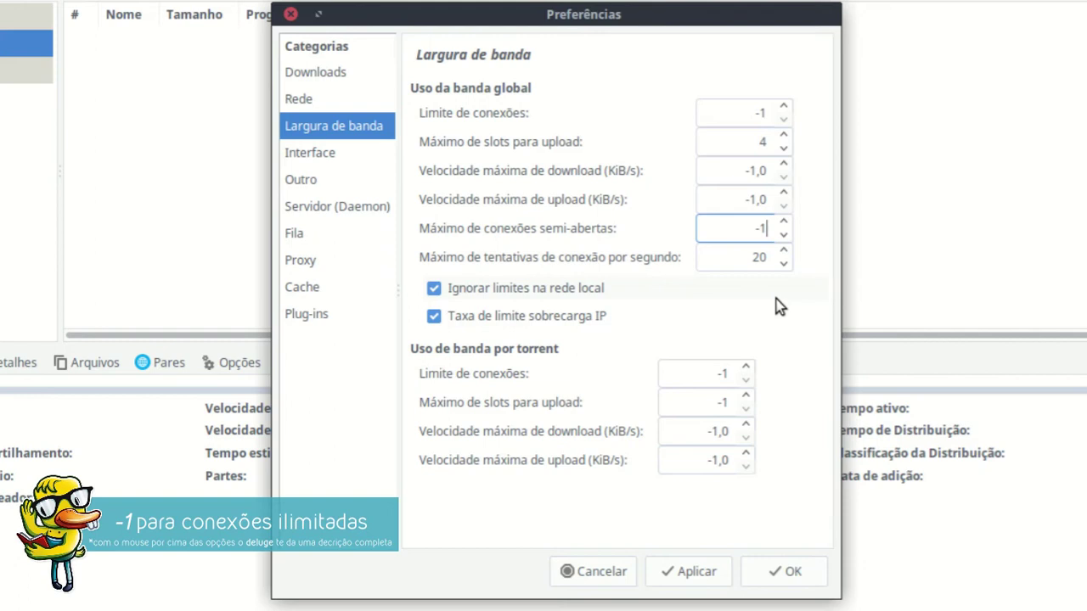
key("Tab")
left_click_drag(784, 253, 783, 253)
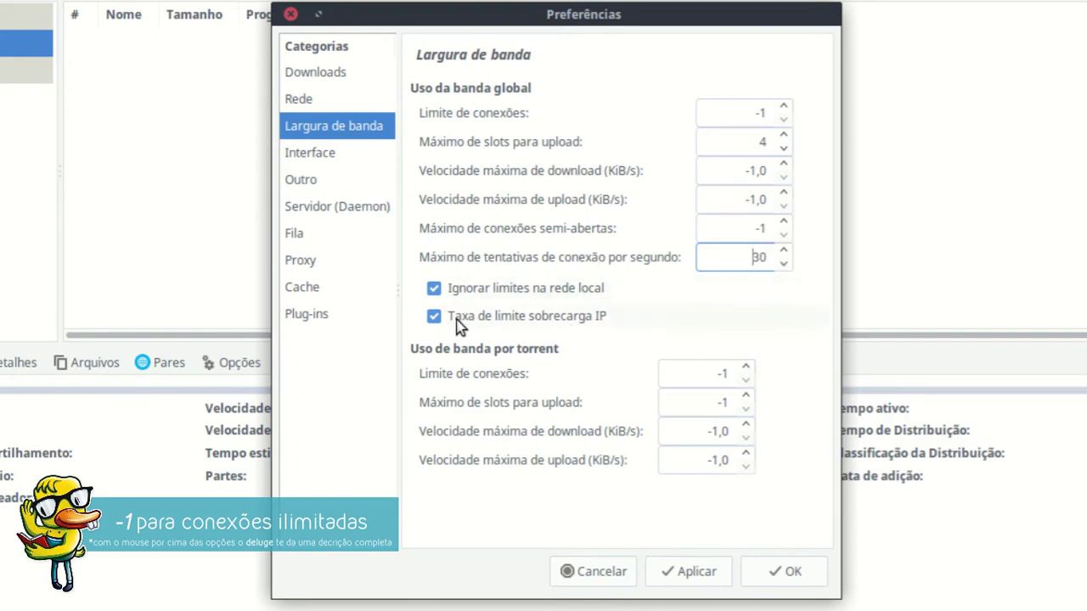
mouse_move(569, 318)
mouse_move(710, 374)
Open the Interface preferences and try toggling classic mode, session speed in the title bar and always showing the add-torrent dialog, restoring each setting.
left_click(343, 154)
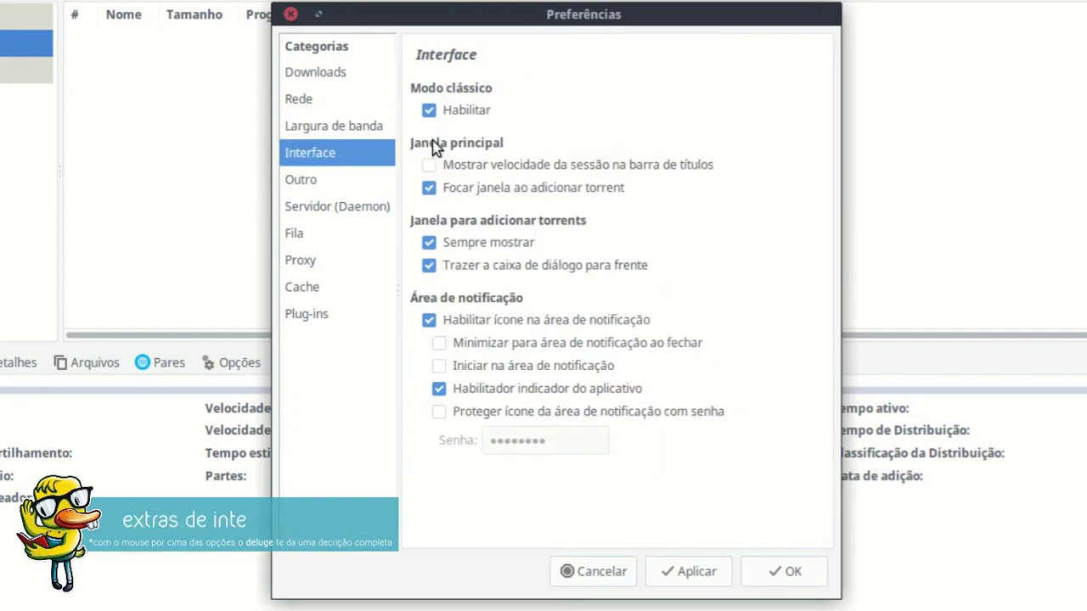
left_click(488, 109)
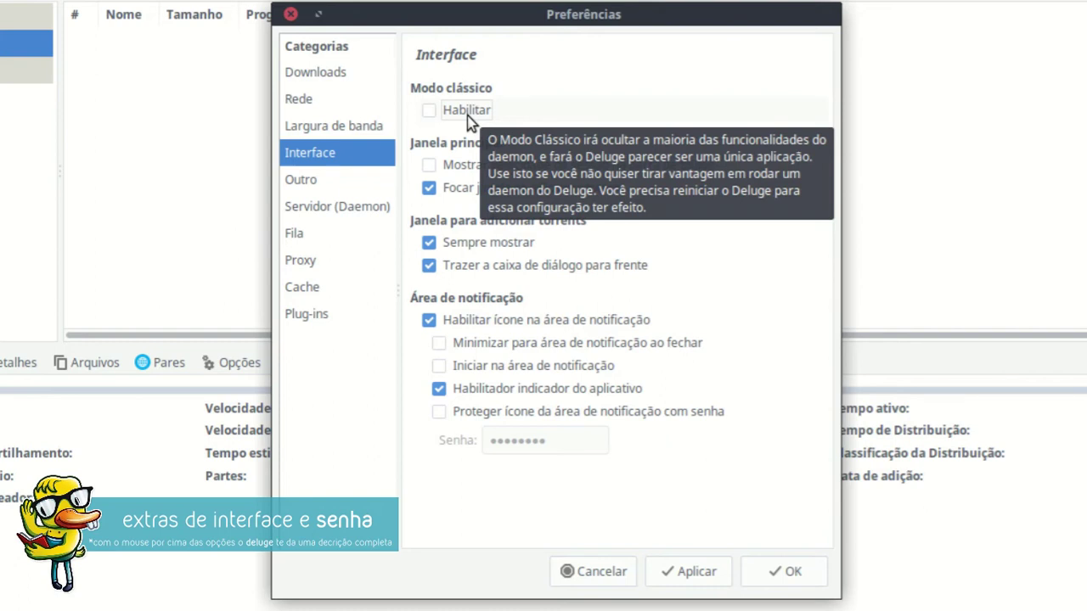
left_click(470, 119)
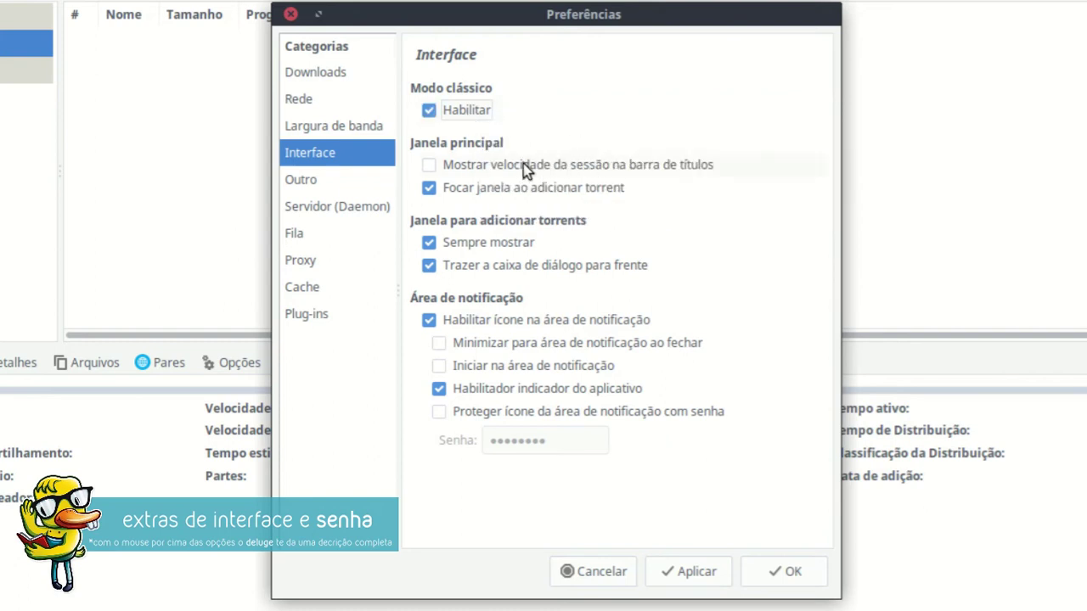
left_click(472, 164)
left_click(473, 165)
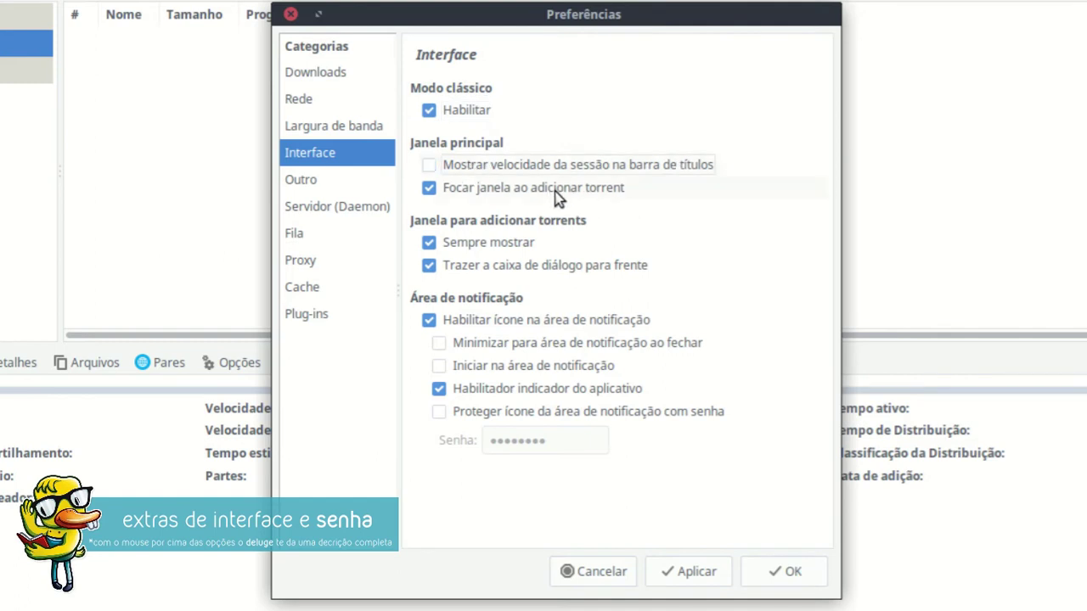
left_click(522, 241)
left_click(522, 241)
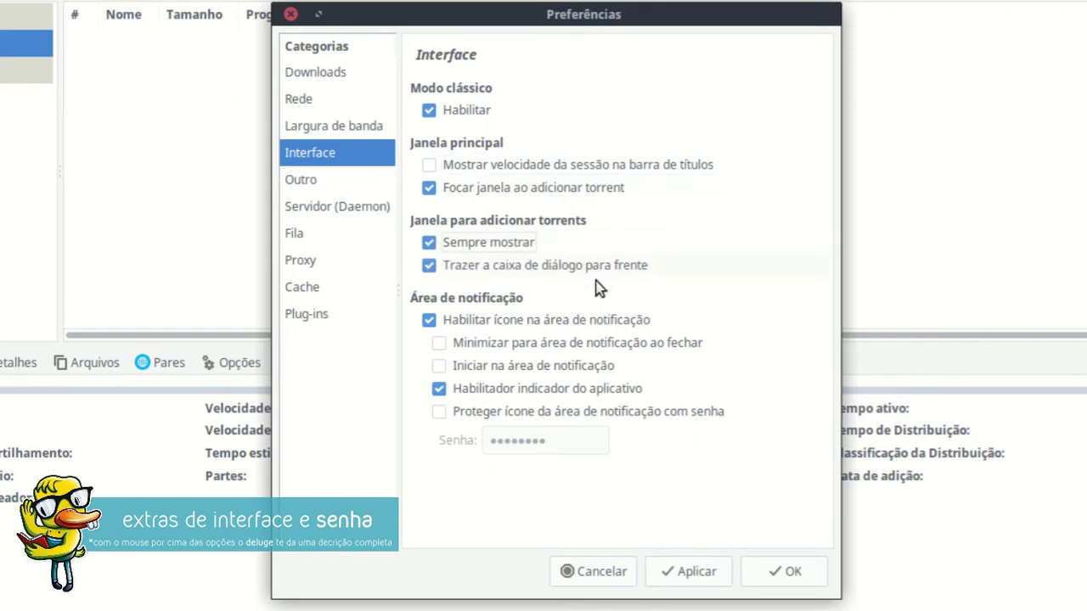
Enable minimizing to the notification area on close, and try password protection for the notification icon, switching that protection off again.
left_click(519, 343)
left_click(546, 412)
left_click_drag(574, 440, 489, 538)
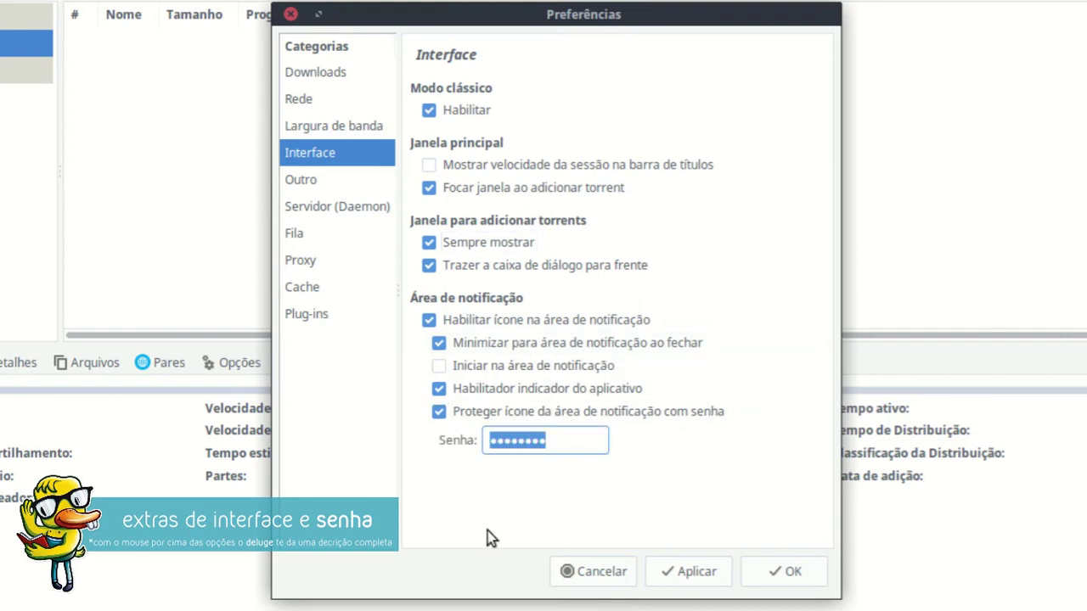
left_click(588, 414)
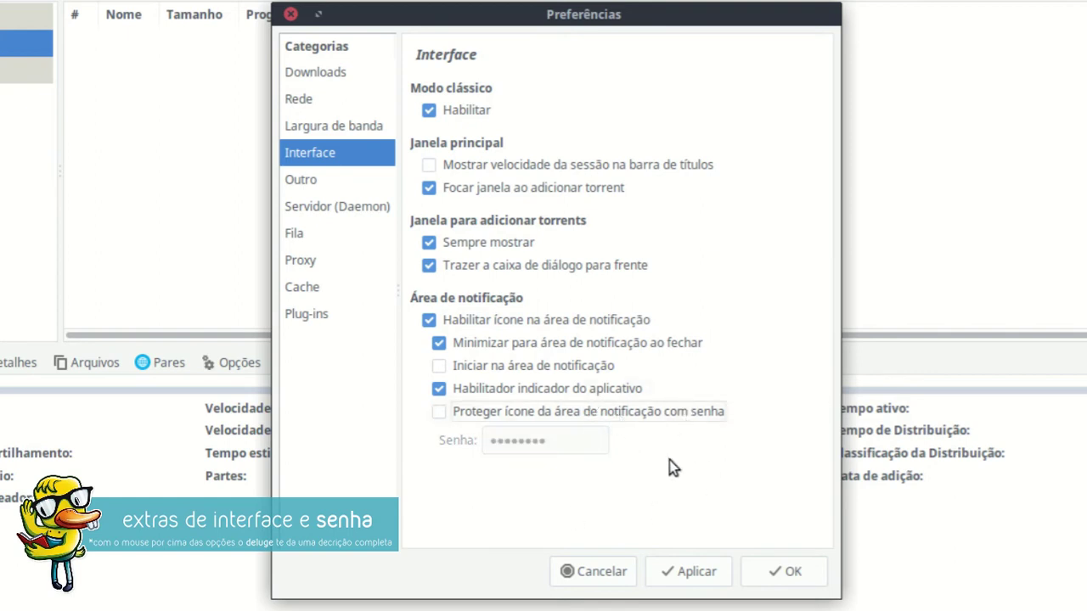
Open the Outro preferences and enable both alerts about new versions and sending anonymous statistics.
left_click(371, 183)
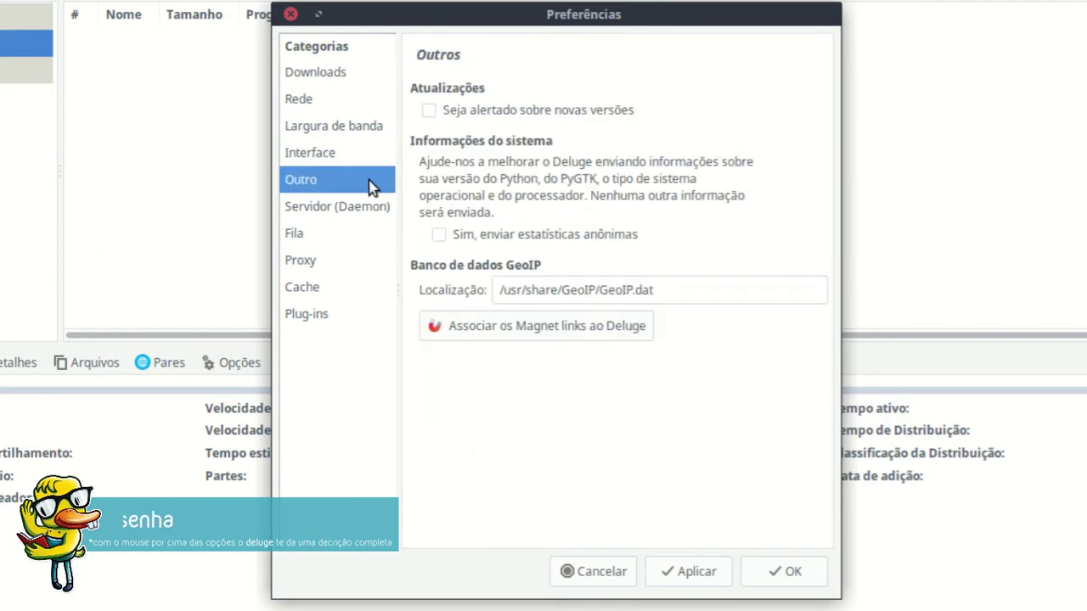
left_click(428, 112)
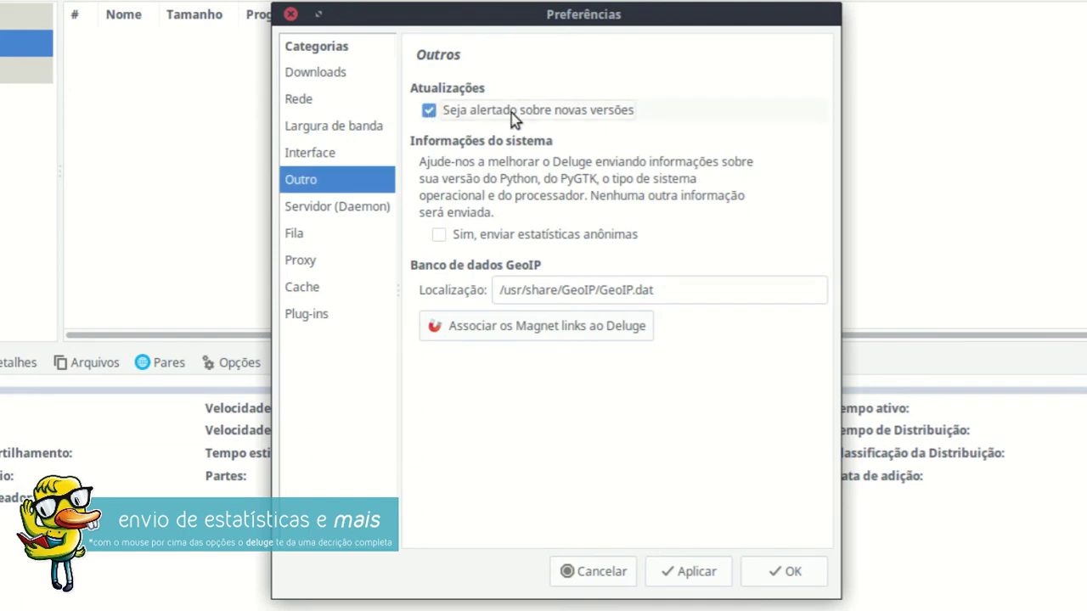
mouse_move(611, 116)
left_click(440, 233)
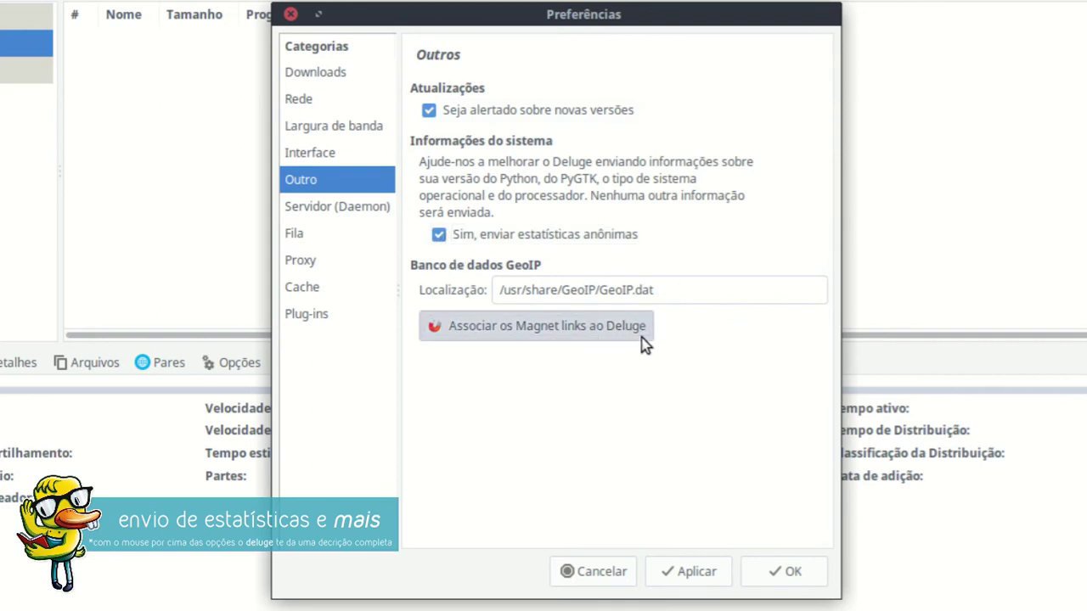
Open the Servidor (Daemon) preferences, inspect the service port and enable the periodic check for new versions.
left_click(379, 209)
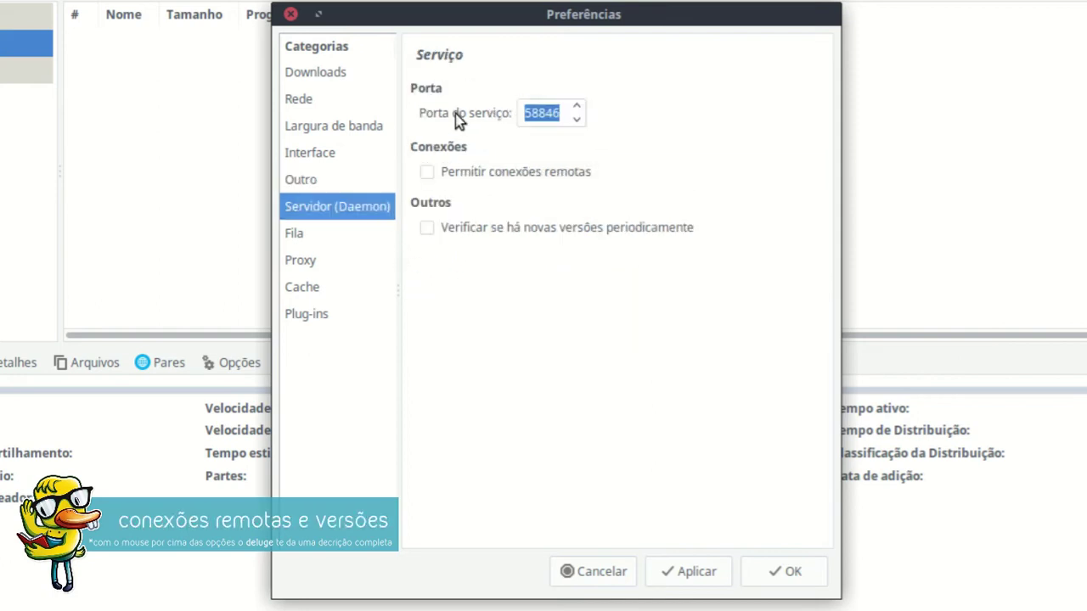
left_click_drag(526, 113, 564, 113)
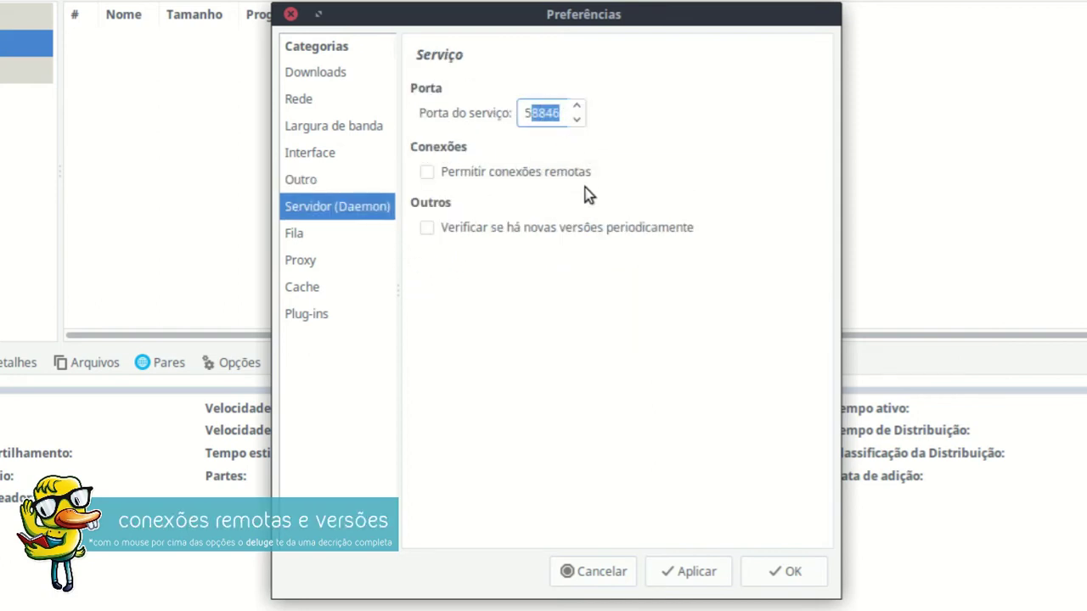
left_click(562, 230)
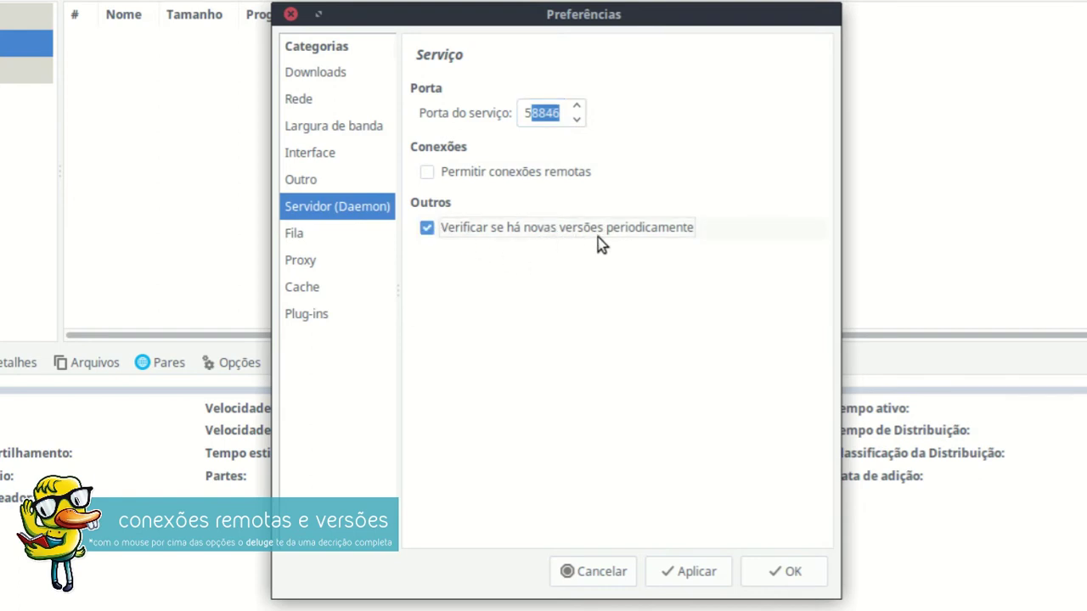
In the Fila preferences, set the total active downloads to 2 and lower the total of active distributions.
left_click(381, 237)
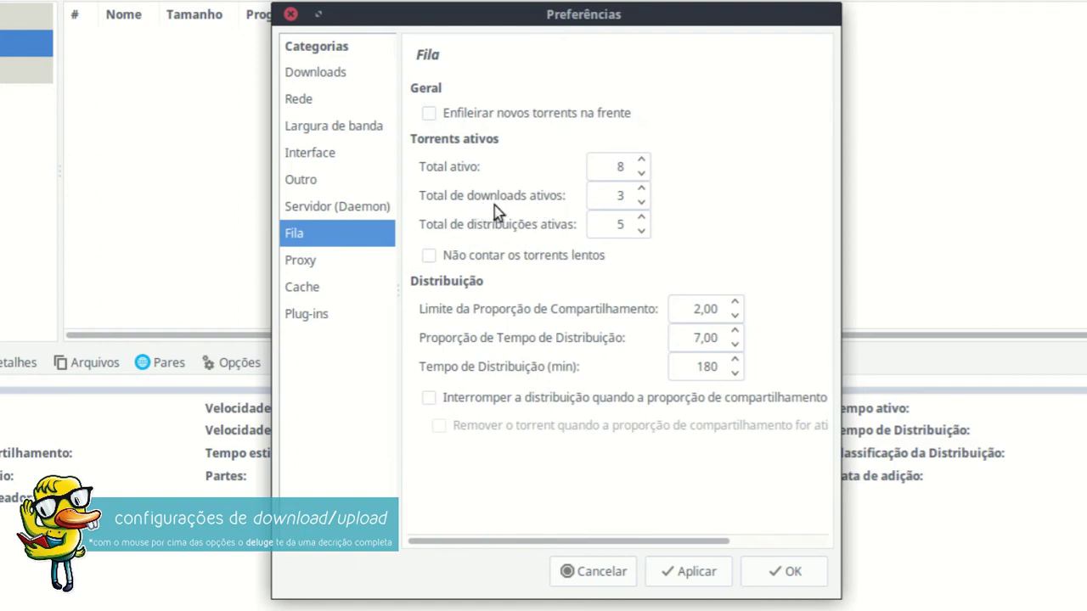
left_click(641, 203)
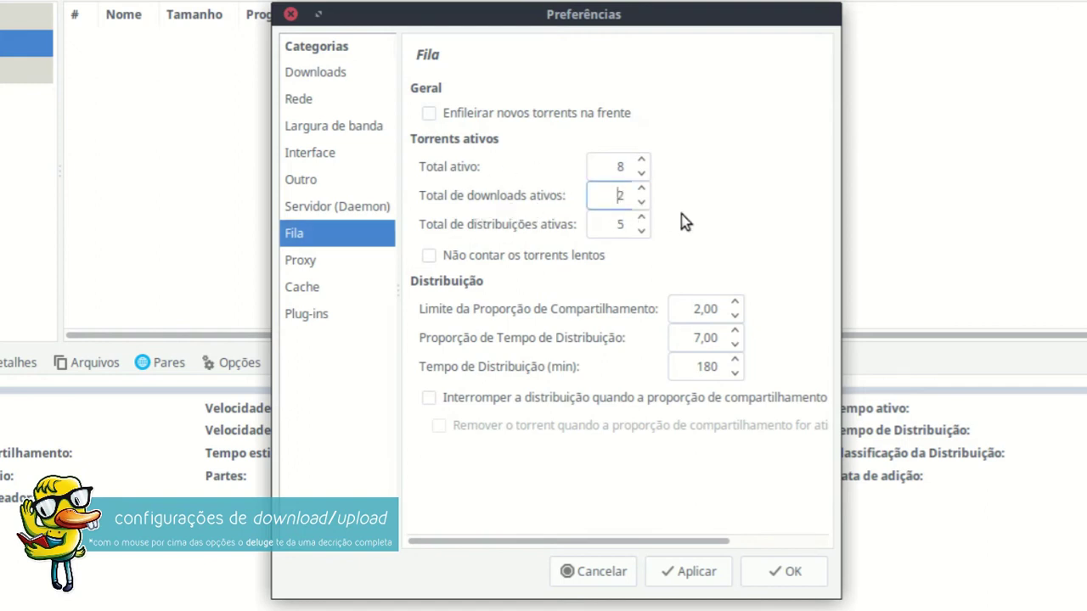
left_click(641, 230)
left_click(641, 230)
left_click(641, 230)
left_click(641, 230)
left_click(640, 230)
left_click(641, 220)
Open the Proxy preferences and examine the available peer proxy types and the Web Seed, Rastreador and THD proxy settings.
left_click(376, 260)
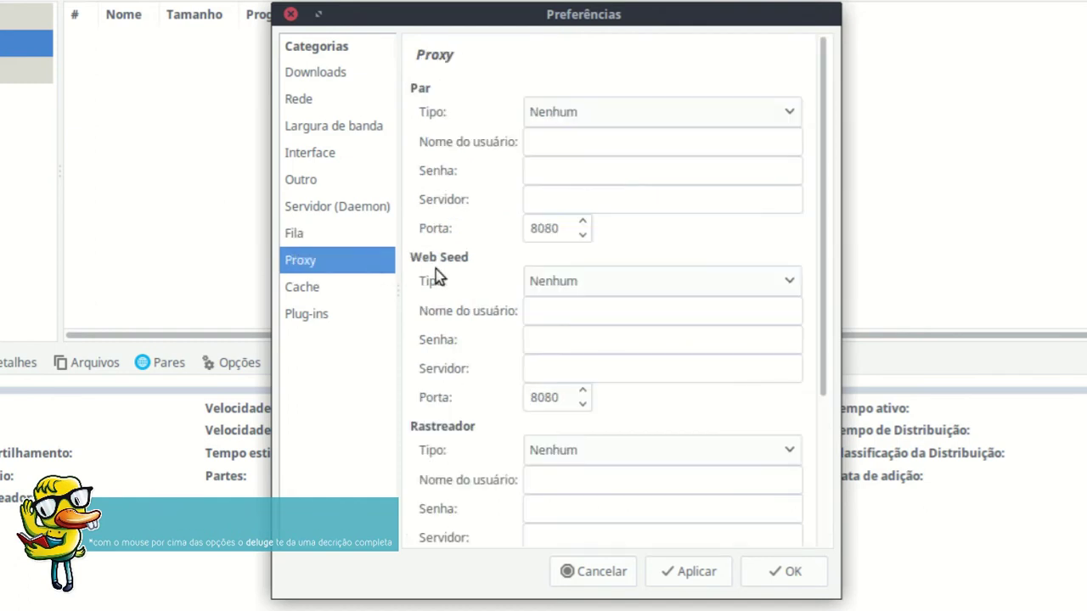
left_click(696, 120)
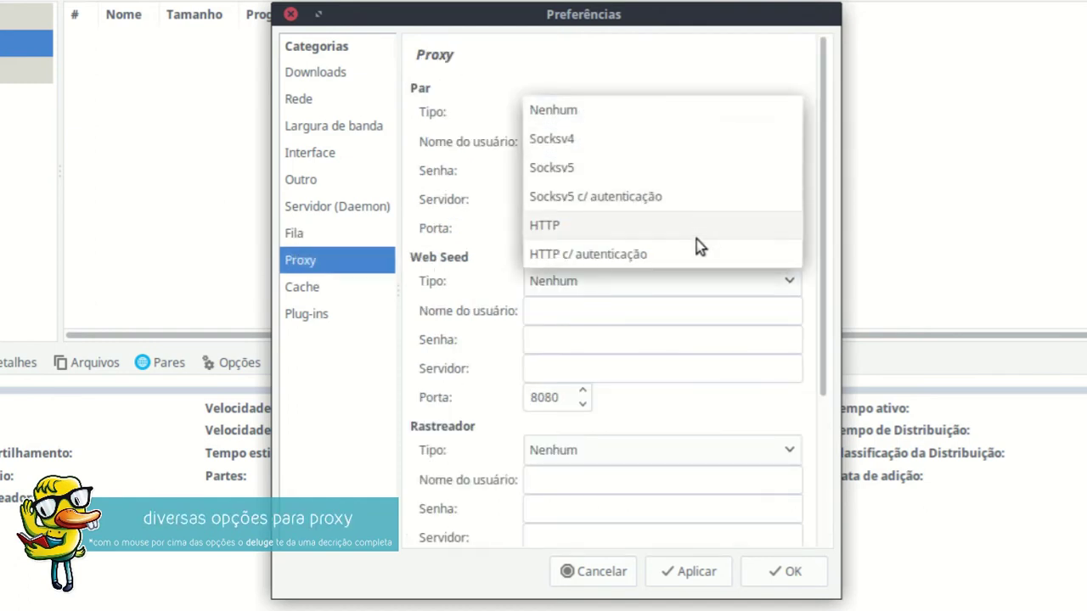
left_click(718, 109)
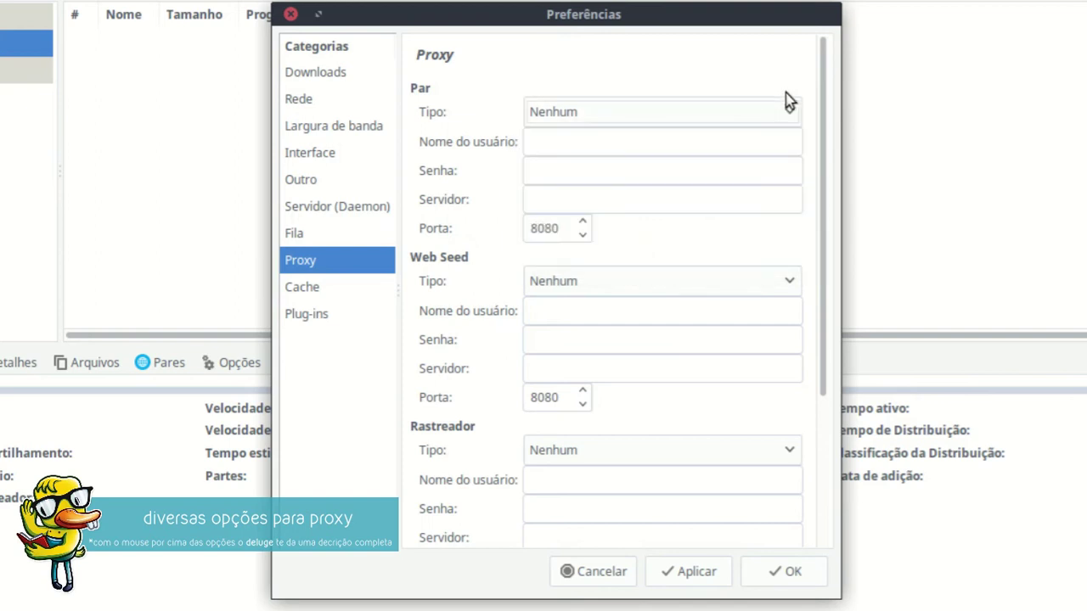
left_click_drag(824, 88, 833, 241)
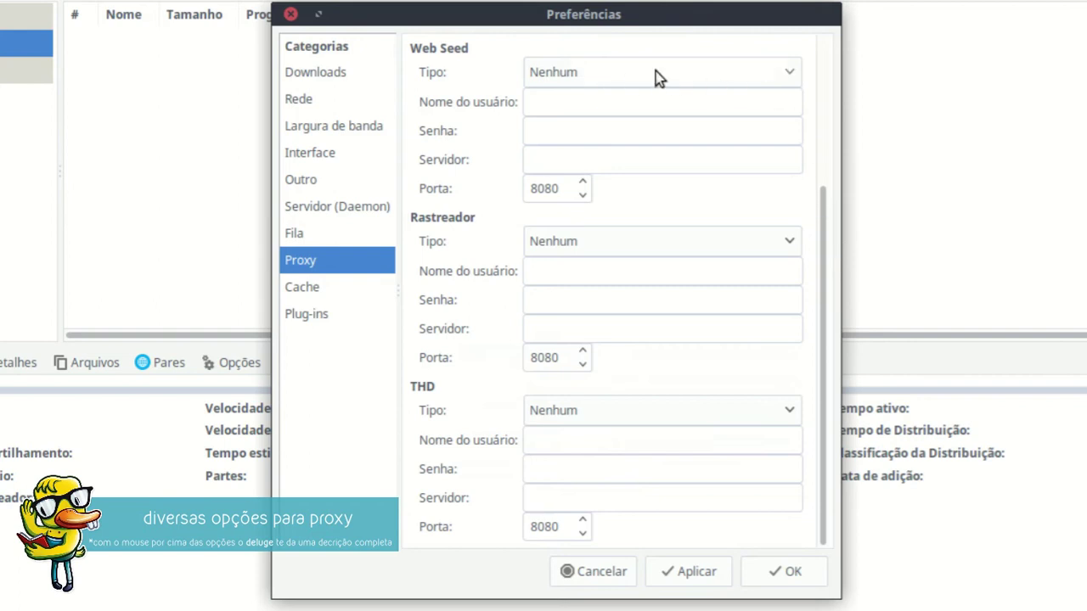
Examine the proxy type choices for Web Seed, Rastreador and THD, along with the Web Seed port setting.
left_click(765, 72)
left_click(824, 80)
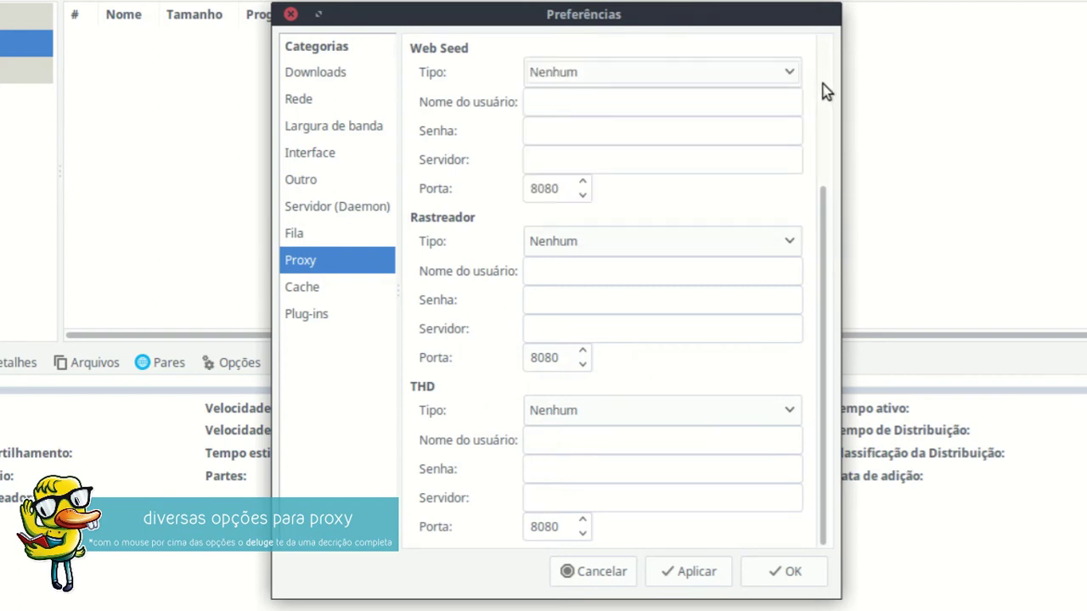
left_click(583, 181)
left_click(583, 195)
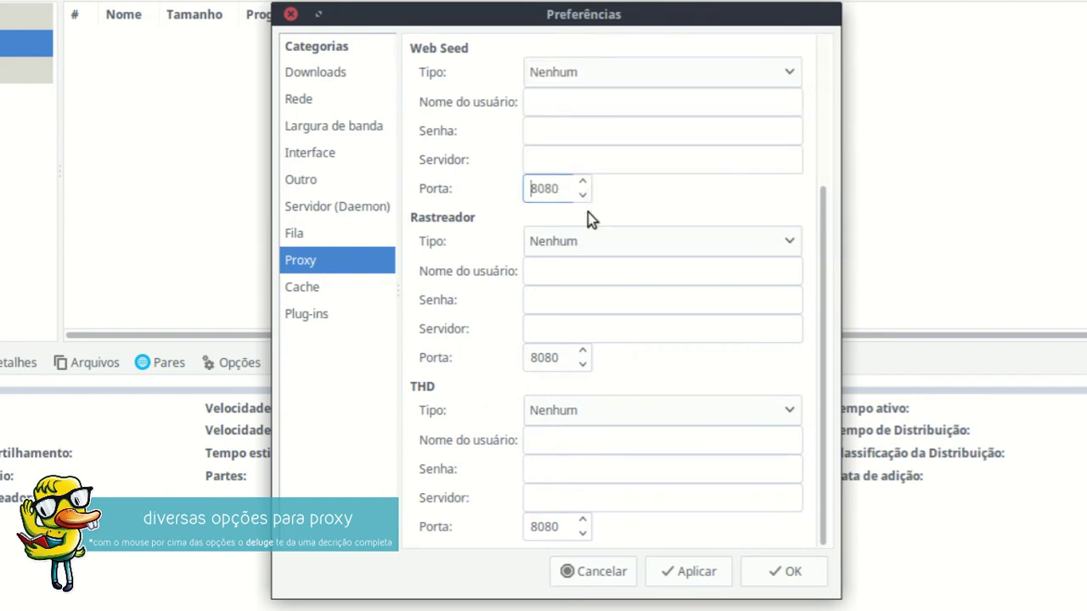
left_click(530, 241)
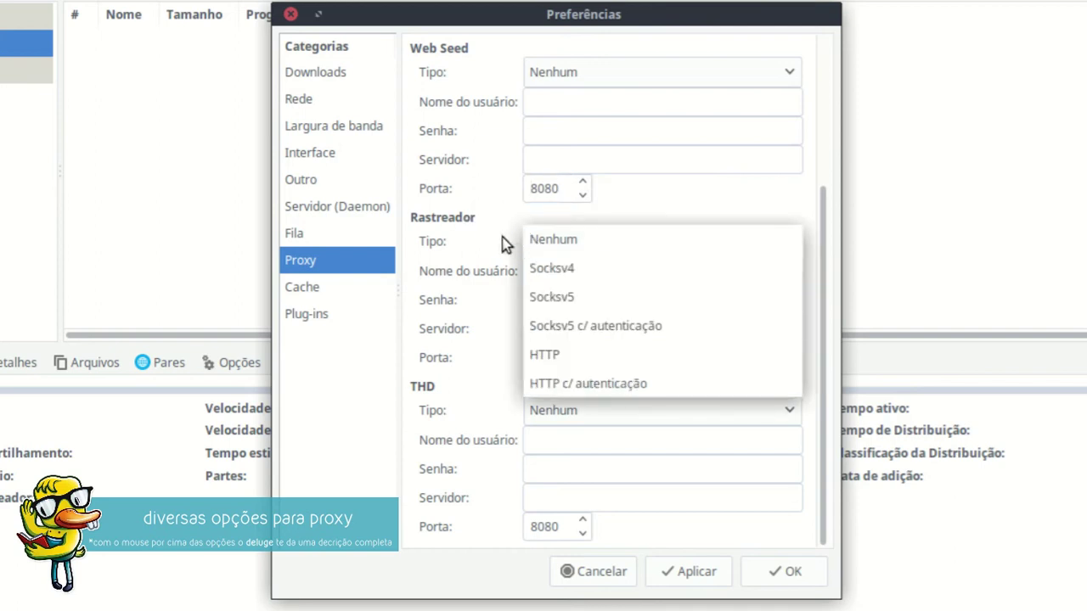
left_click(502, 239)
left_click(535, 410)
left_click(493, 414)
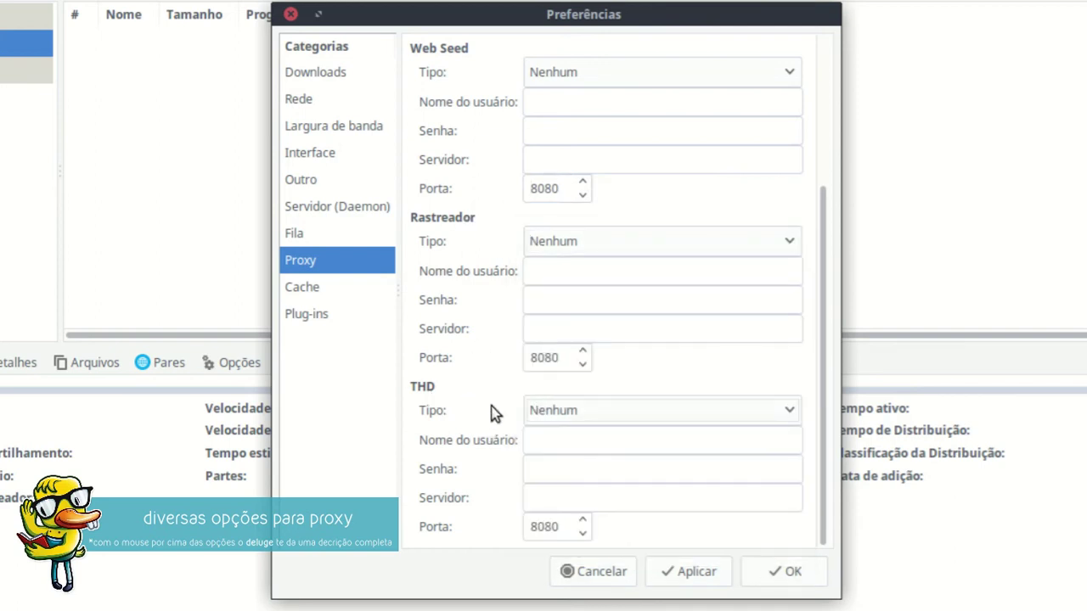
In the Cache preferences, set the cache size to 1024 blocks of 16 KiB and try adjusting the expiry time.
left_click(381, 292)
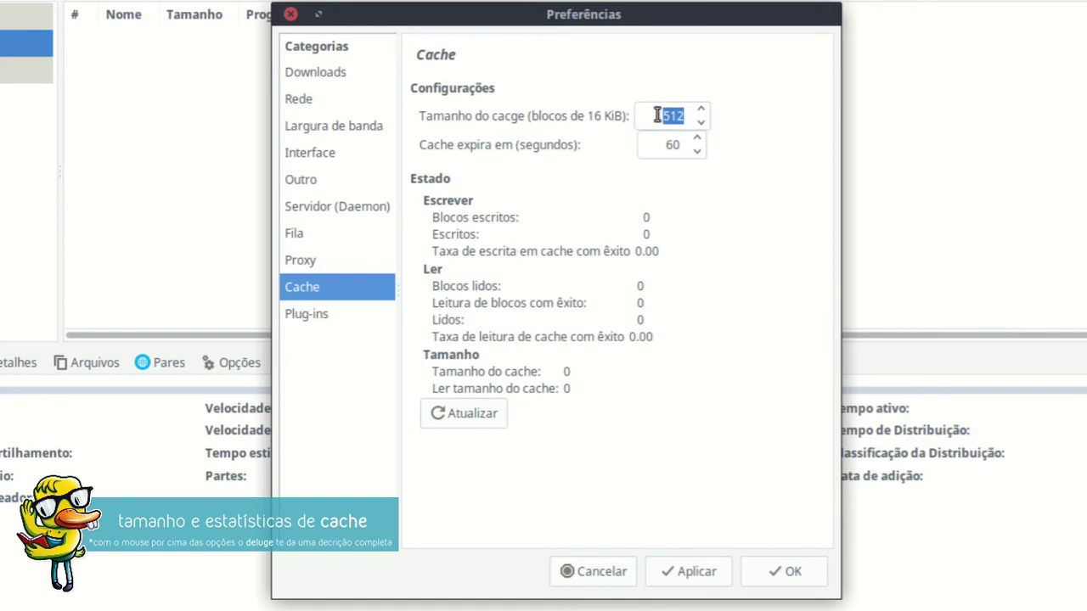
type("10")
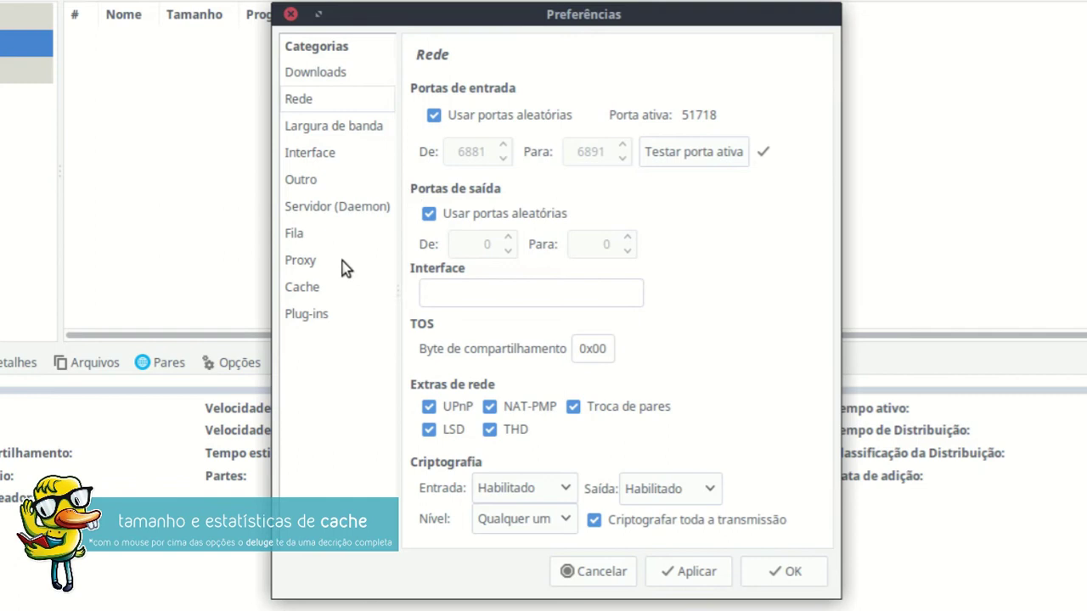
left_click(321, 290)
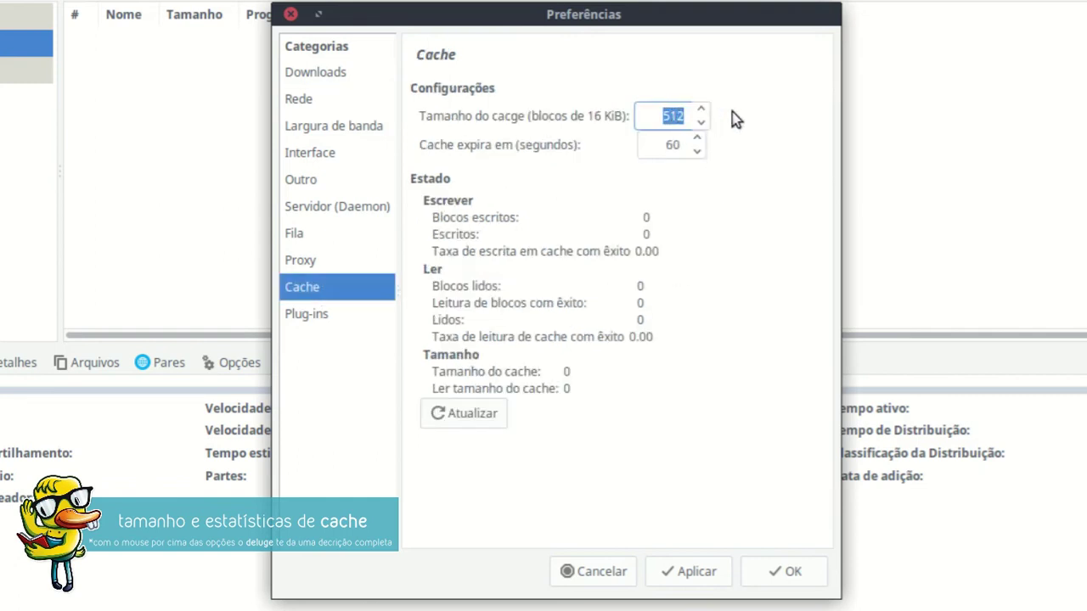
type("1024")
left_click(681, 142)
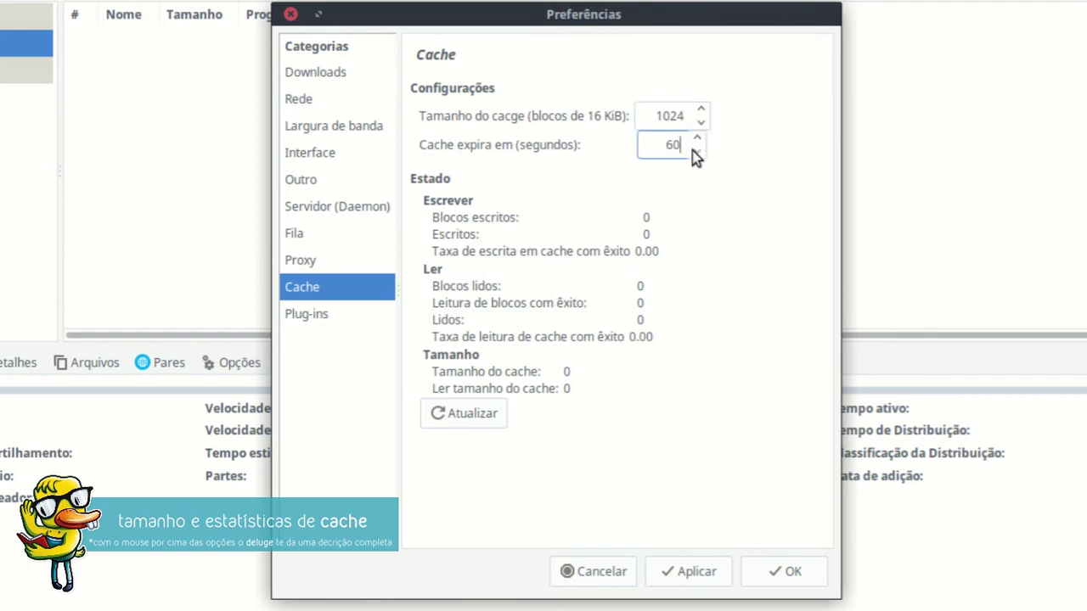
left_click(698, 138)
Review the Plug-ins preferences, including the details of Auto Adicionar, Lista de bloqueios, Rótulo and Interface de Usuário de Rede, and apply the preferences.
left_click(338, 316)
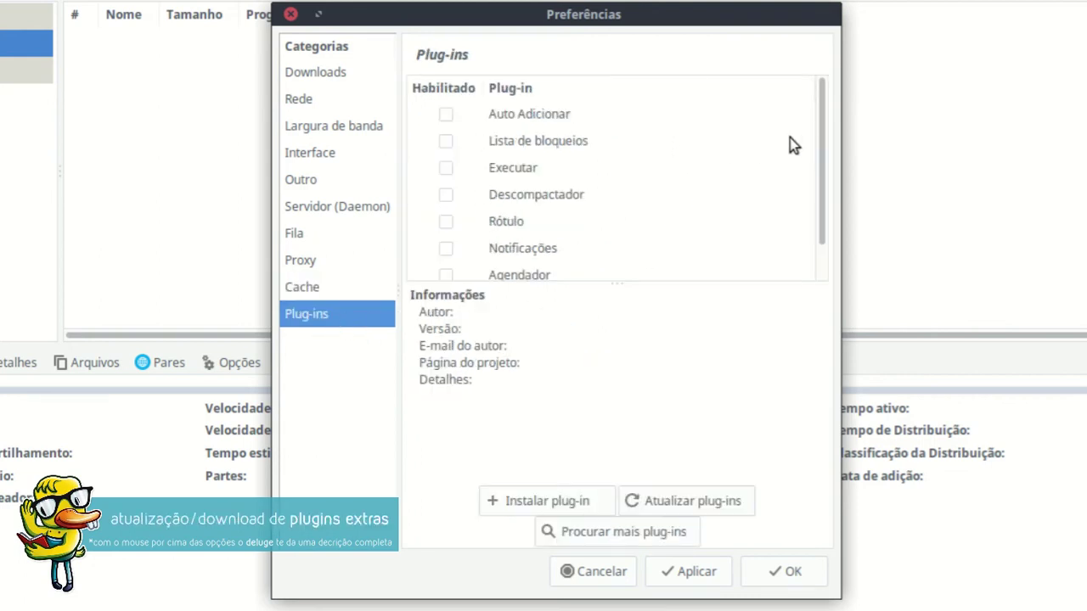
left_click(556, 123)
left_click(554, 146)
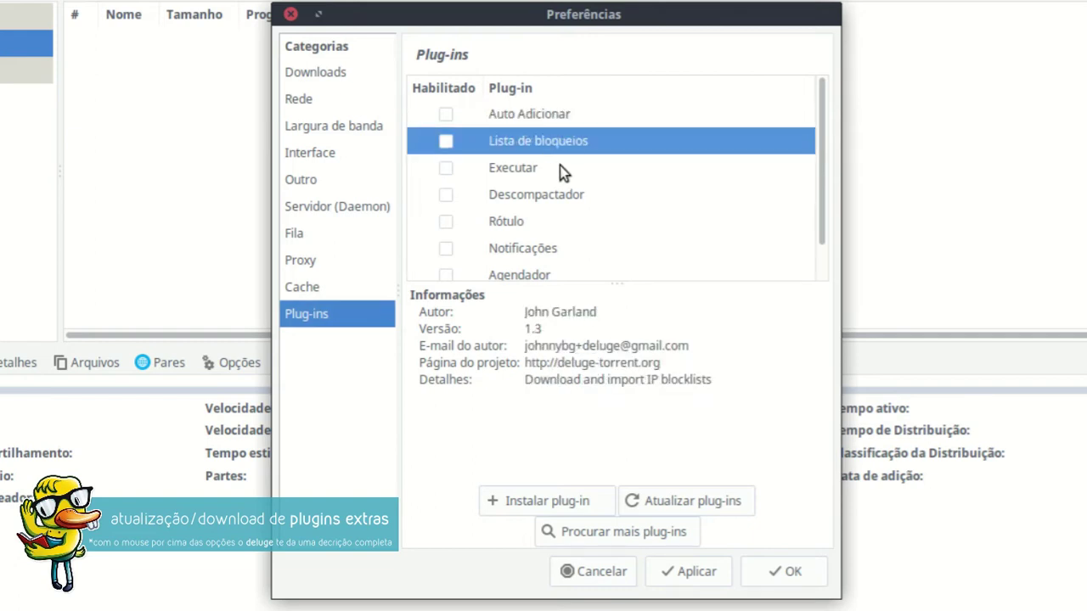
left_click(543, 119)
scroll(582, 196, "down", 1)
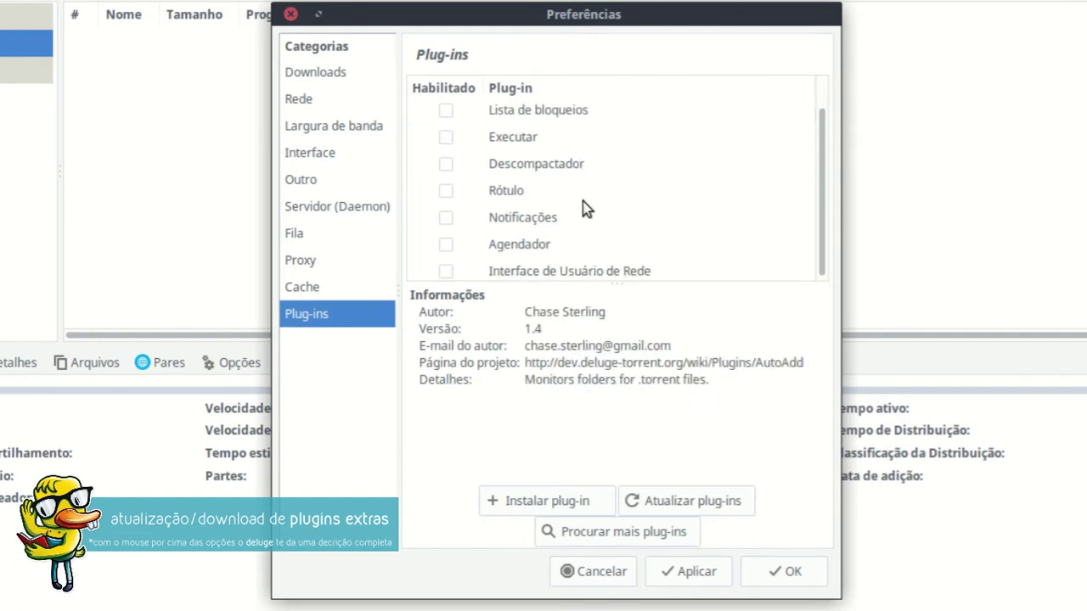
left_click(582, 200)
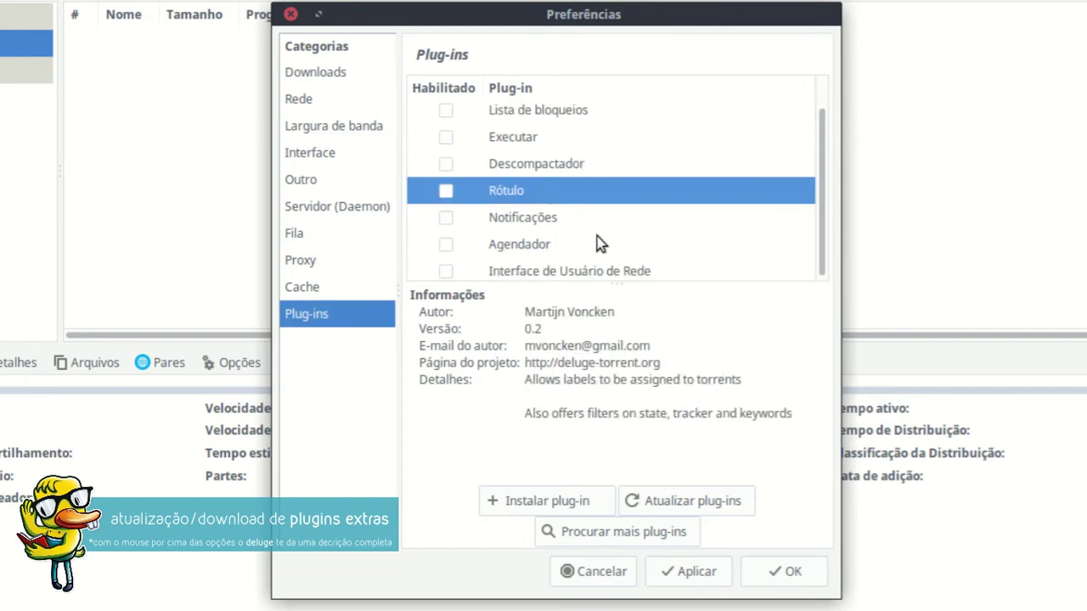
scroll(582, 209, "down", 1)
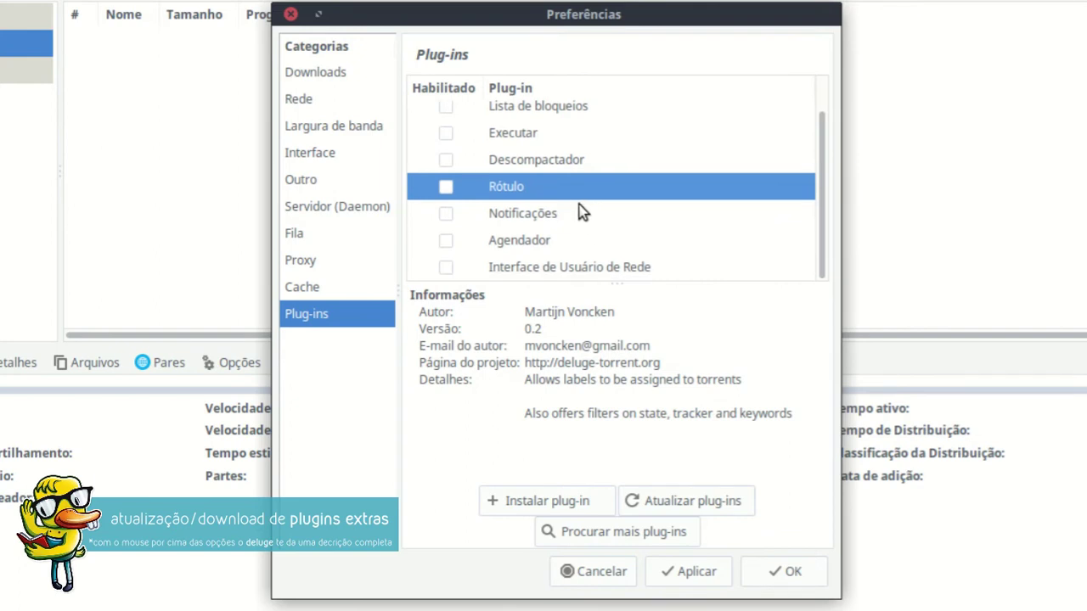
left_click(582, 268)
scroll(543, 203, "up", 2)
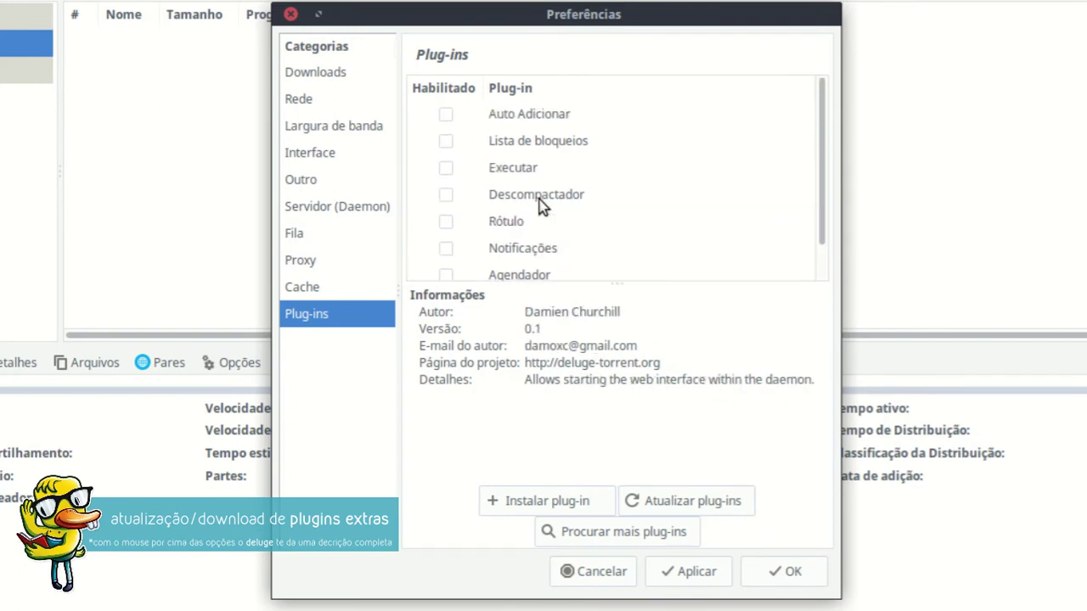
left_click(531, 114)
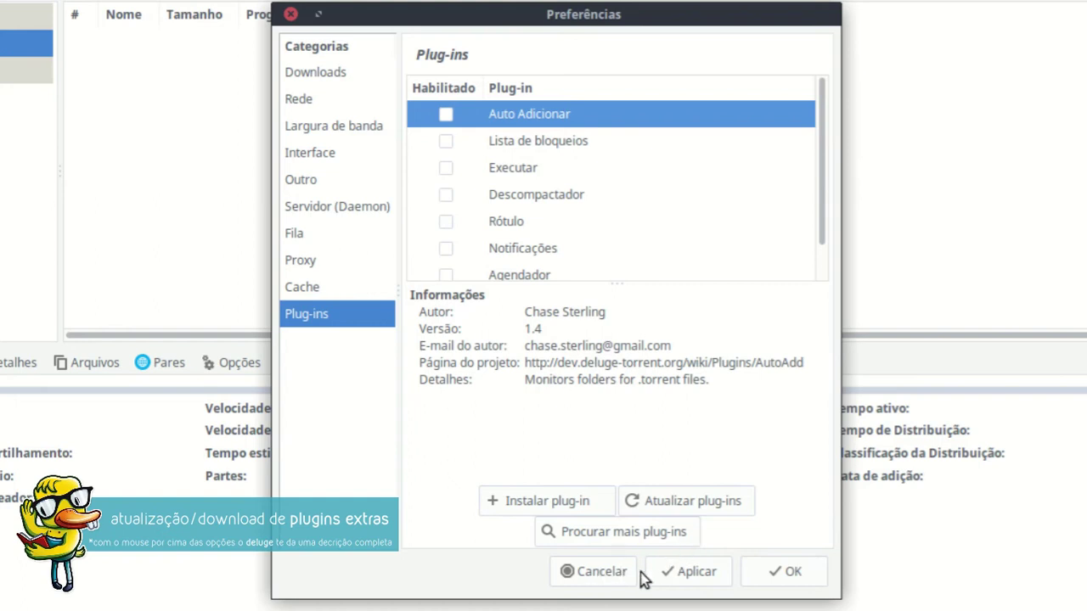
left_click(707, 569)
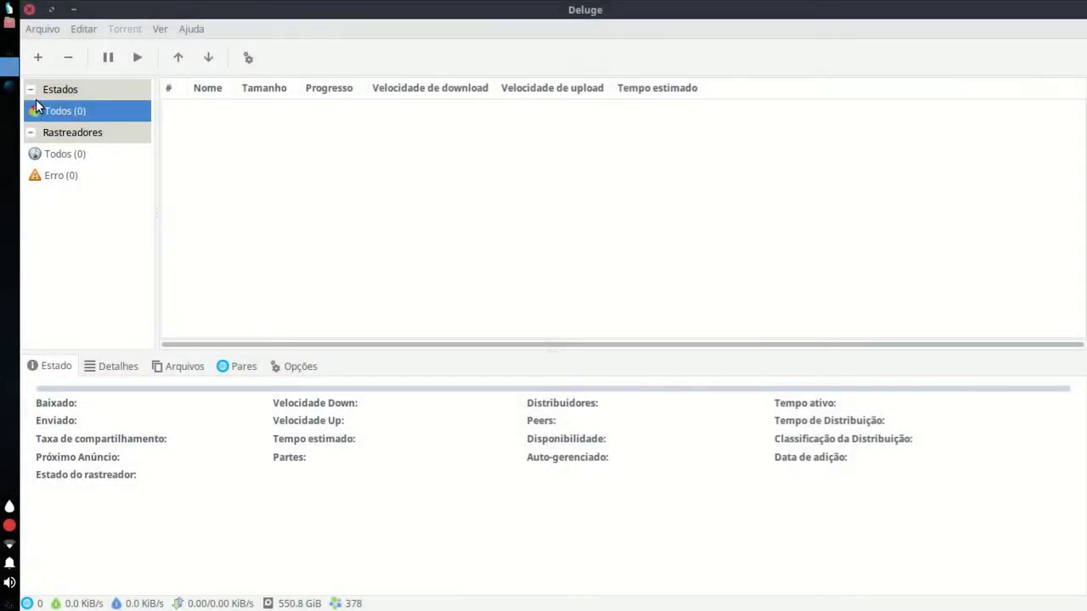
Look at the available torrent file commands and open the Adicionar torrents dialog to inspect its sources.
left_click(41, 29)
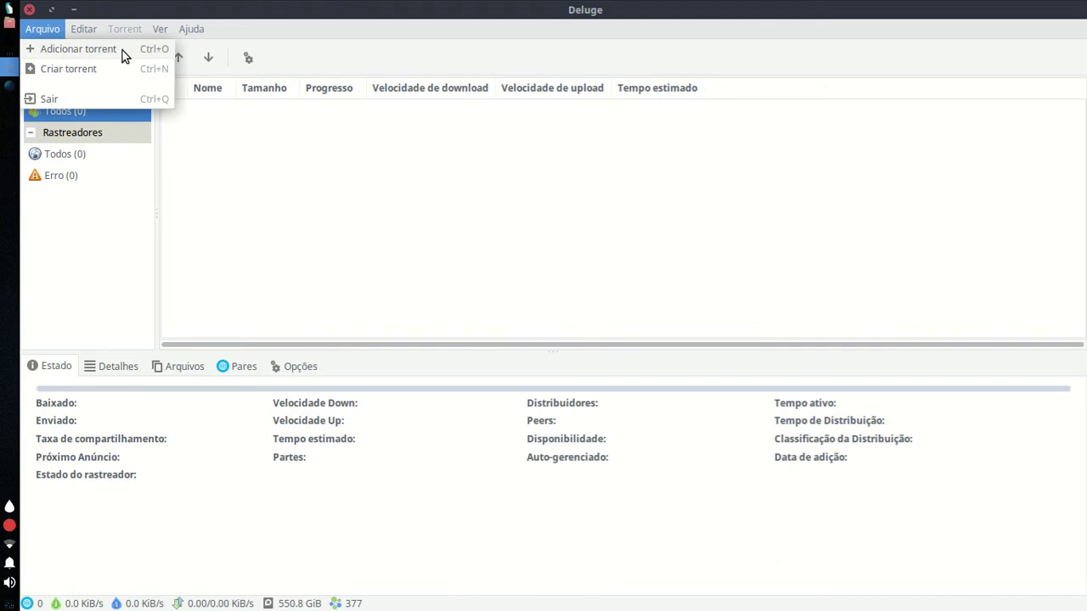
left_click(172, 56)
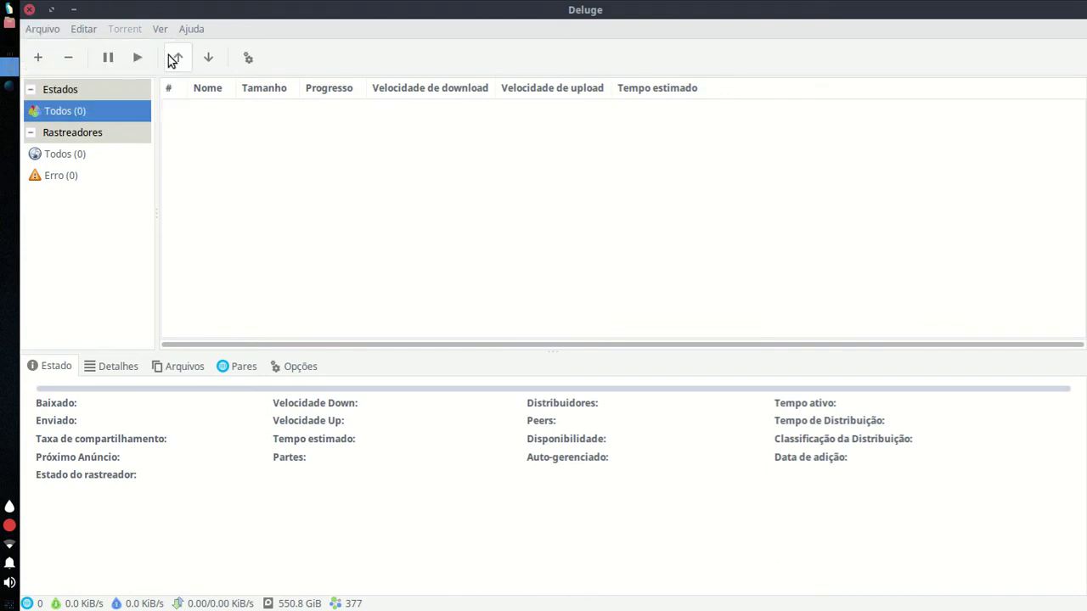
left_click(40, 61)
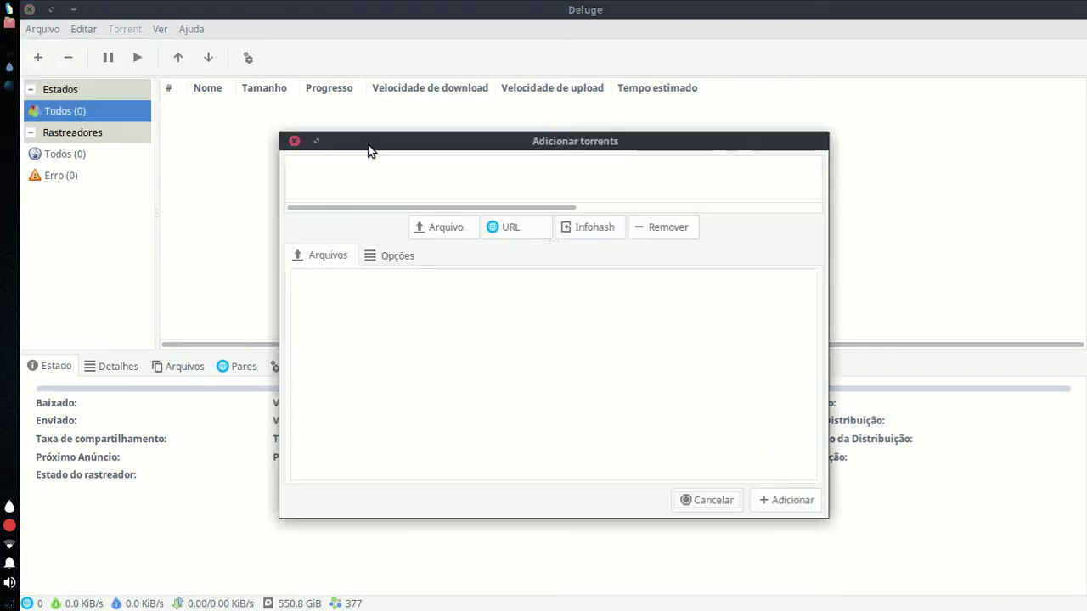
left_click(370, 238)
left_click(325, 240)
Switch to the Nightly browser and go to the BitTorrent Download section of the Arch Linux Downloads page.
left_click(10, 85)
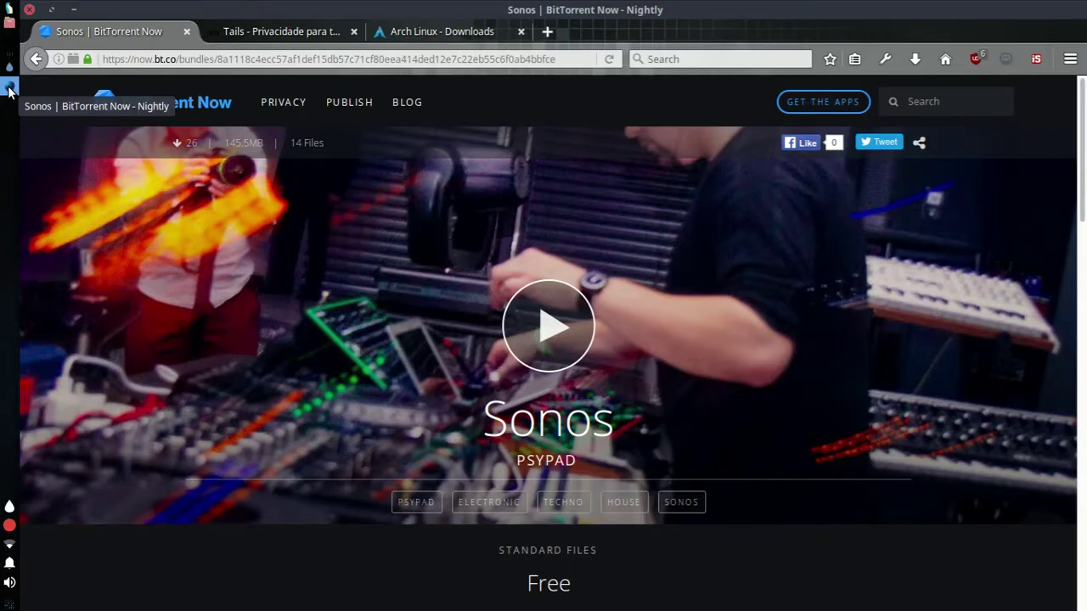
left_click(386, 34)
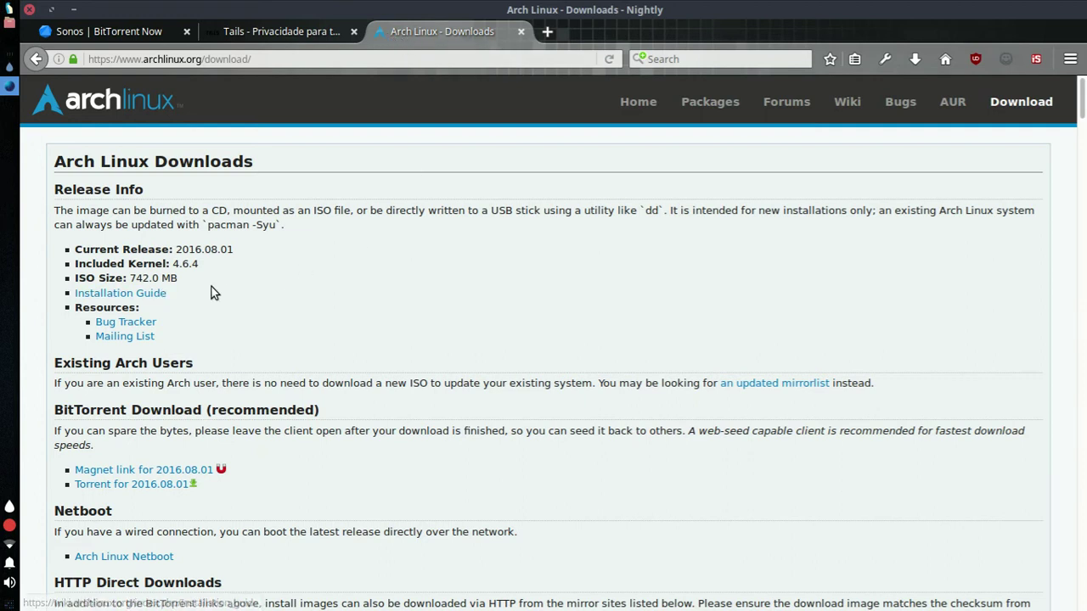
scroll(212, 293, "down", 4)
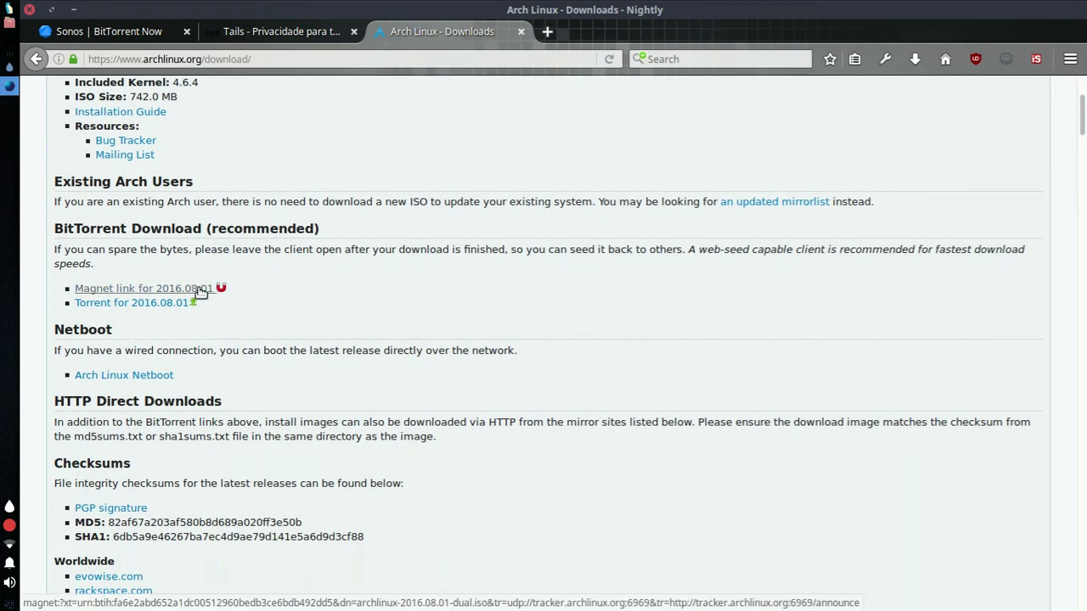
Open the 2016.08.01 magnet link with Deluge, look over the torrent entry and cancel adding it.
left_click(200, 292)
left_click(499, 255)
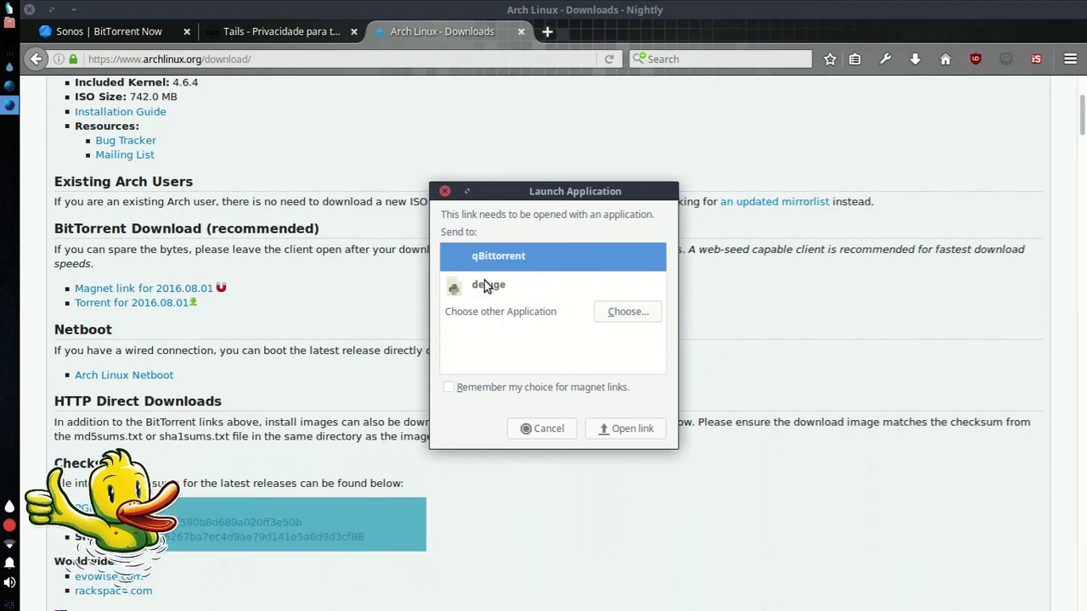
left_click(486, 285)
left_click(625, 429)
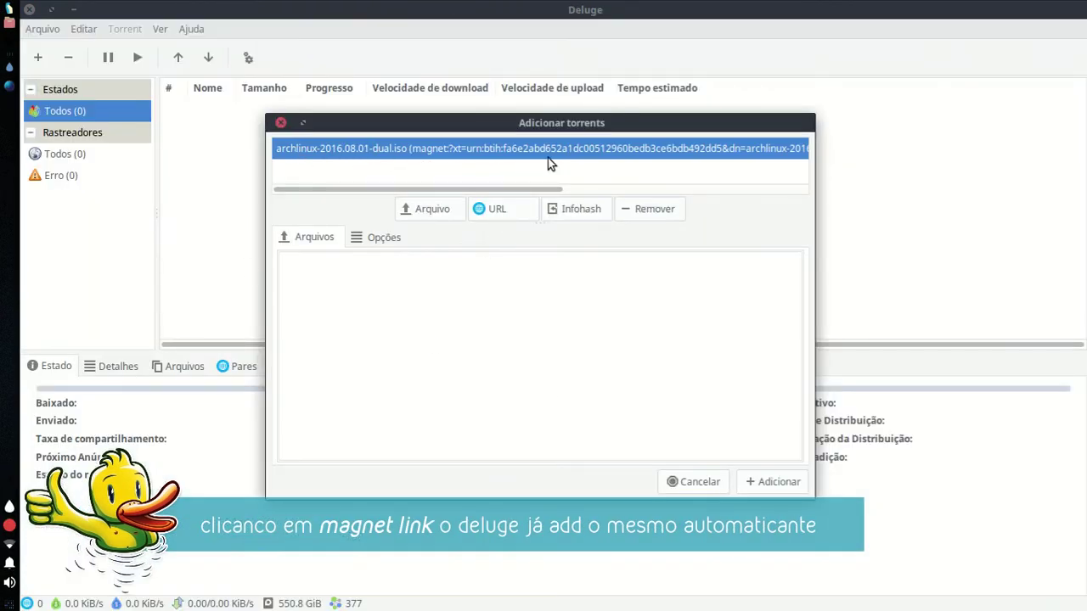
left_click_drag(535, 190, 510, 194)
left_click(679, 487)
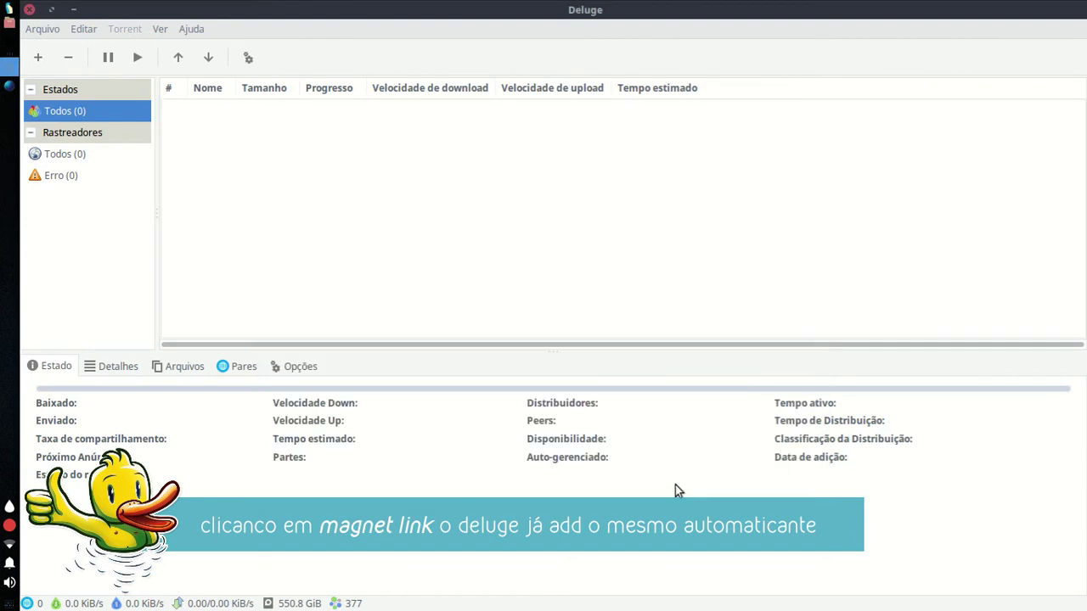
Return to the Nightly browser and copy the address of the 2016.08.01 magnet link.
left_click(9, 85)
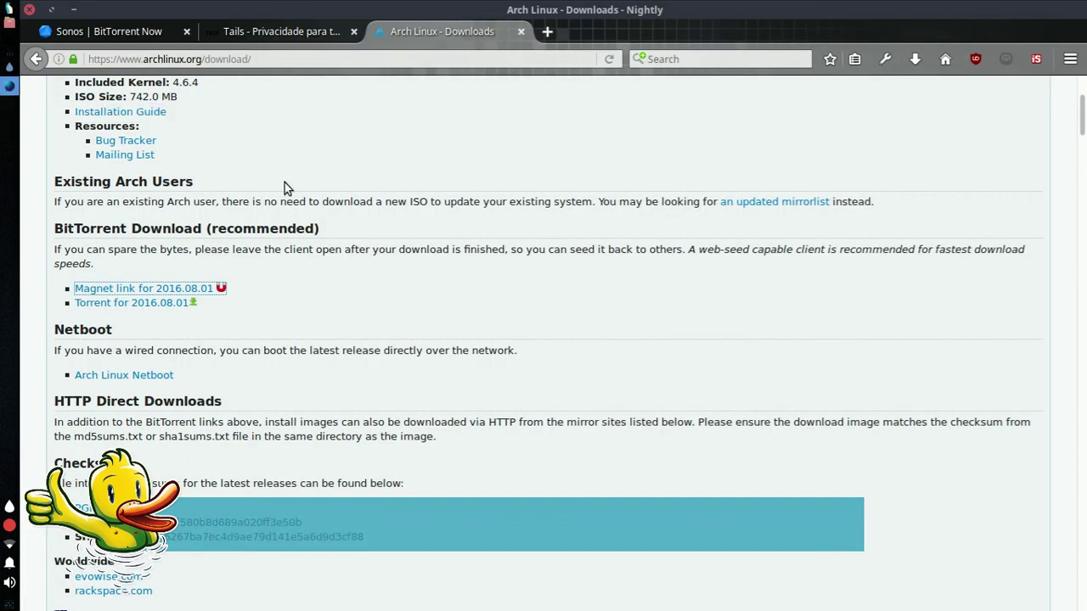
right_click(169, 293)
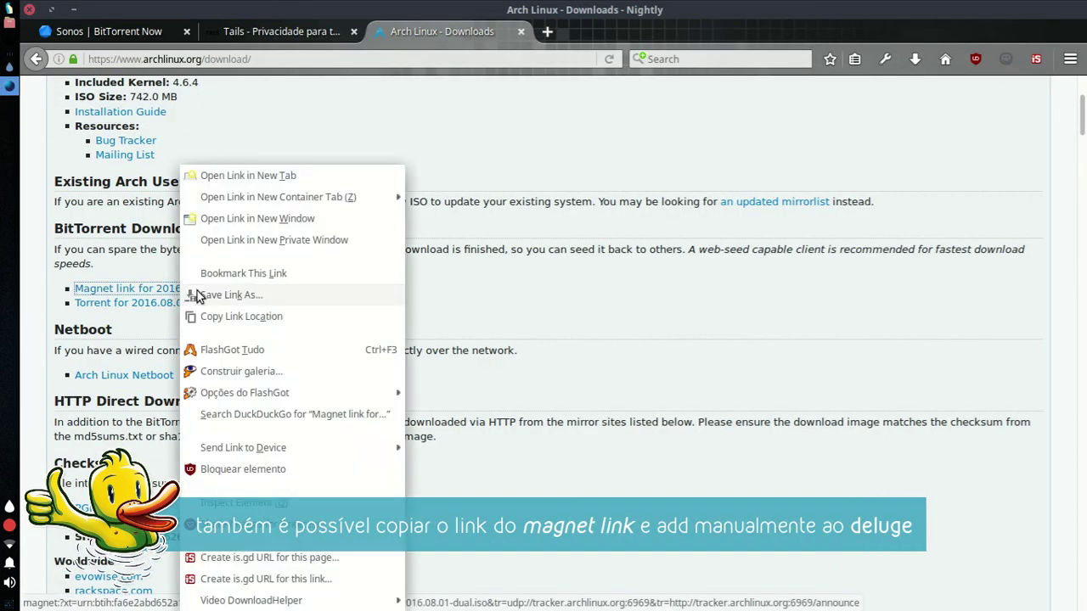
left_click(334, 322)
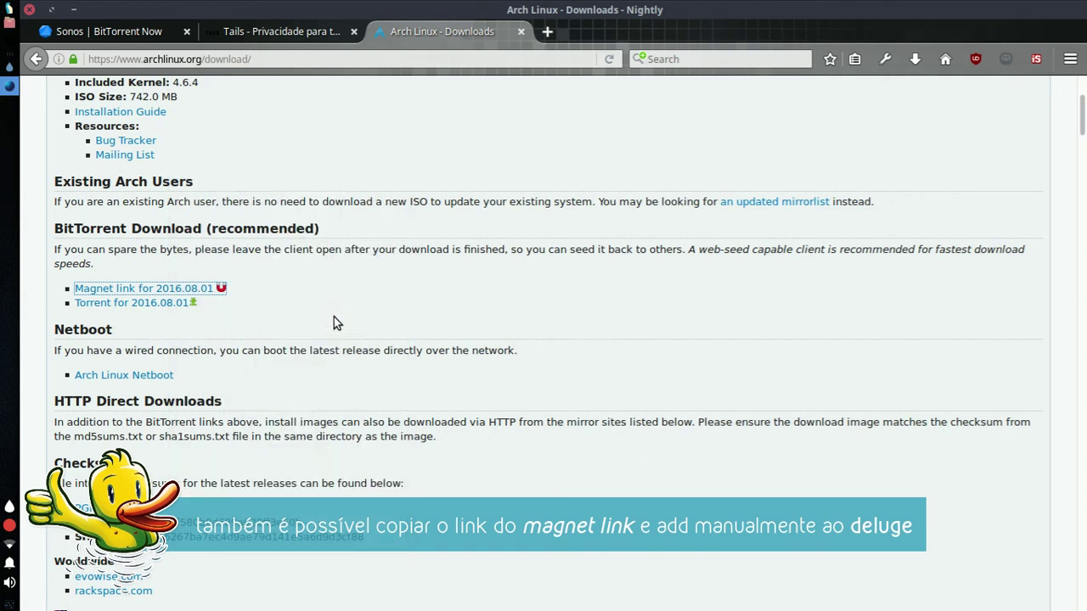
Switch to Deluge, add a torrent from the copied magnet URL and select it to check its download status.
left_click(10, 66)
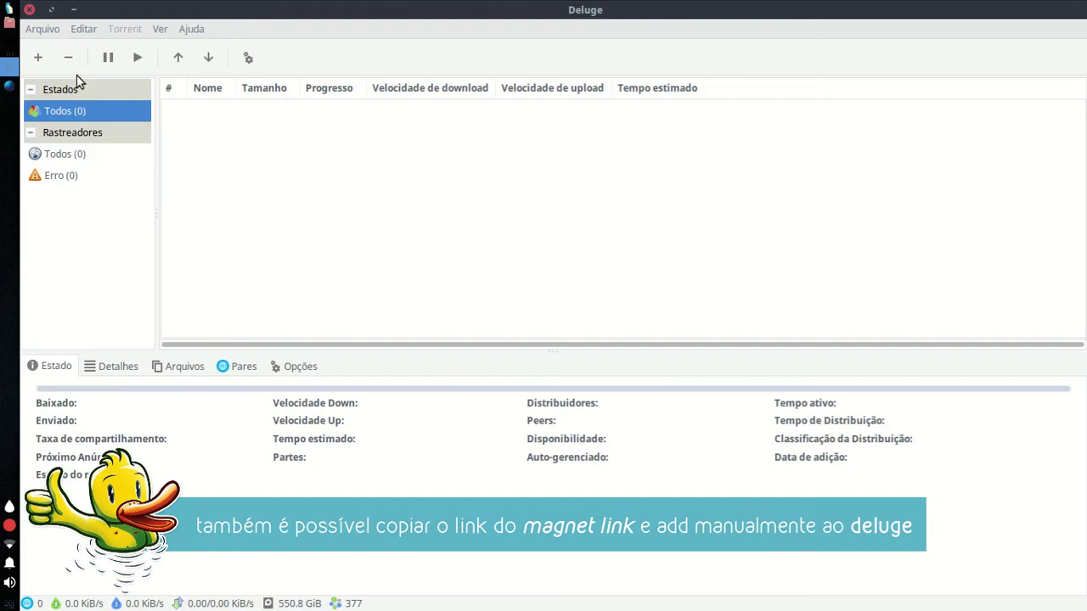
left_click(39, 58)
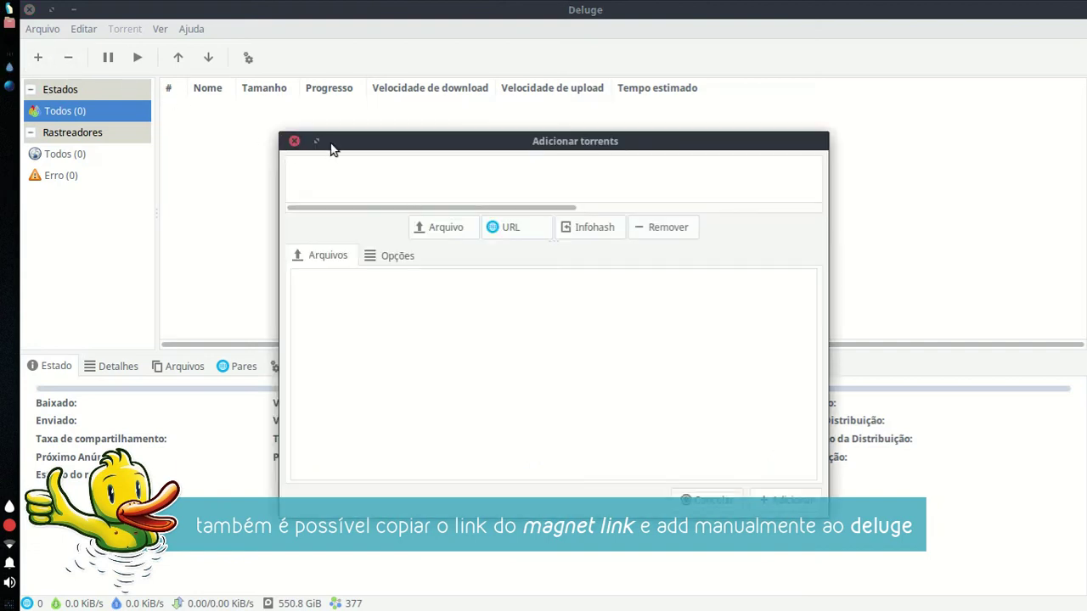
left_click(526, 230)
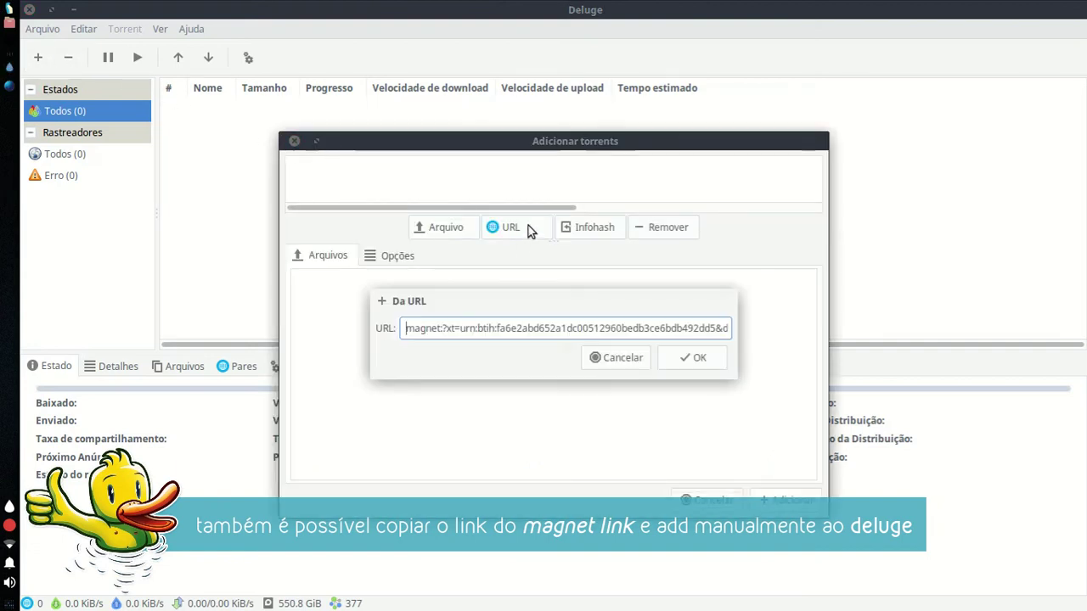
left_click_drag(412, 328, 765, 343)
left_click(696, 358)
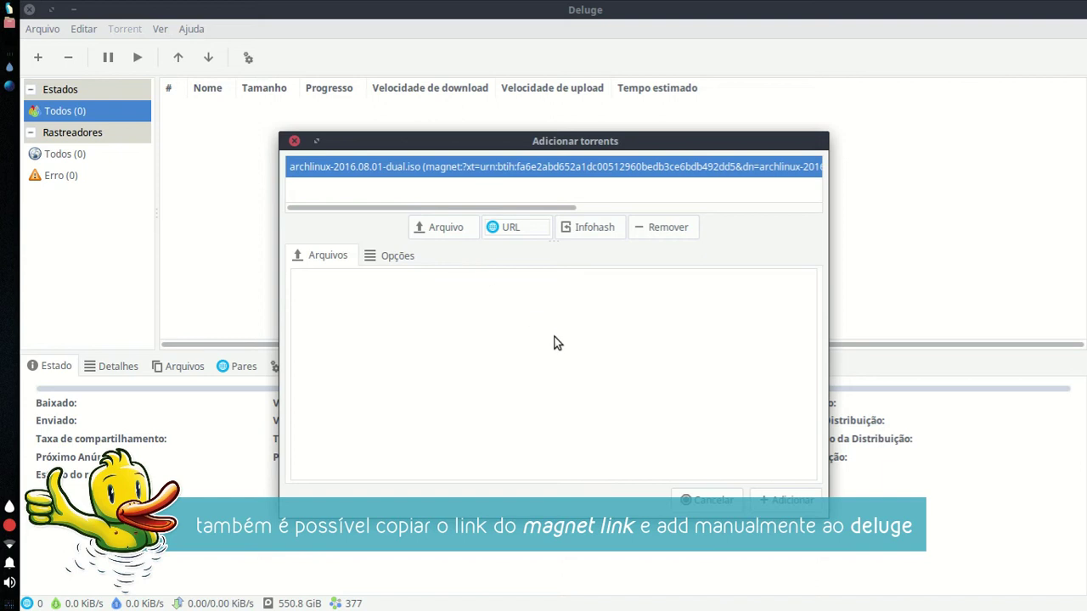
left_click(779, 501)
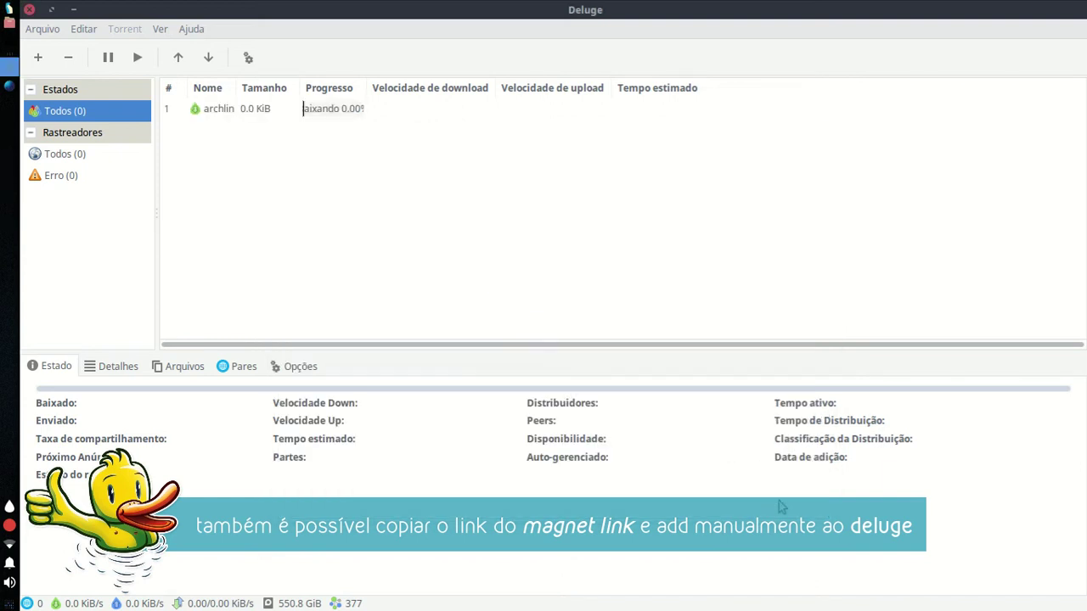
left_click(295, 110)
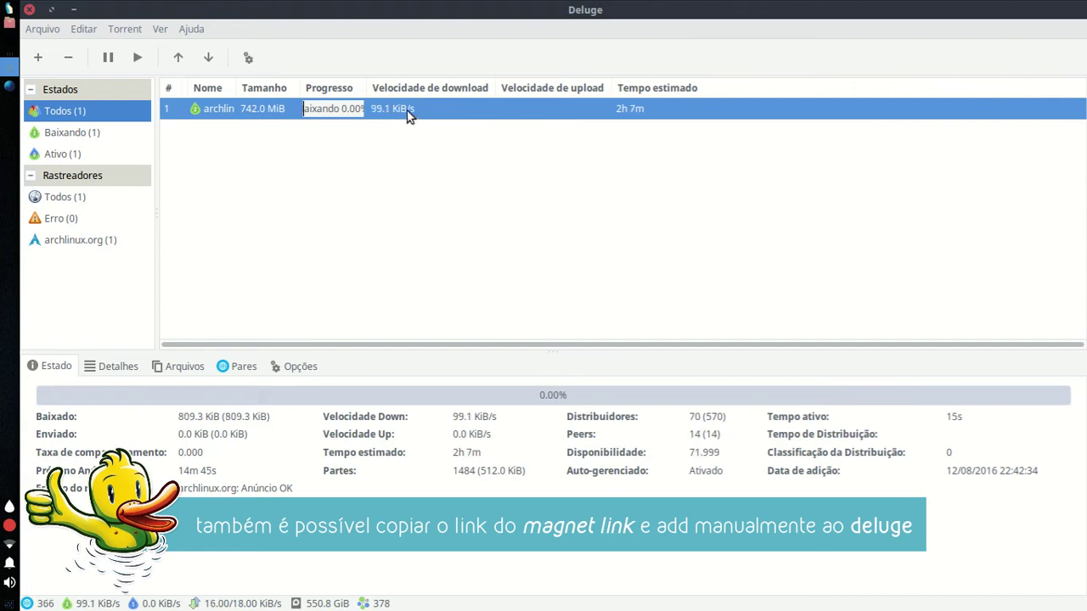
Switch to the Nightly browser and go from the Tails homepage to its download-only page for Tails 2.5.
left_click(8, 89)
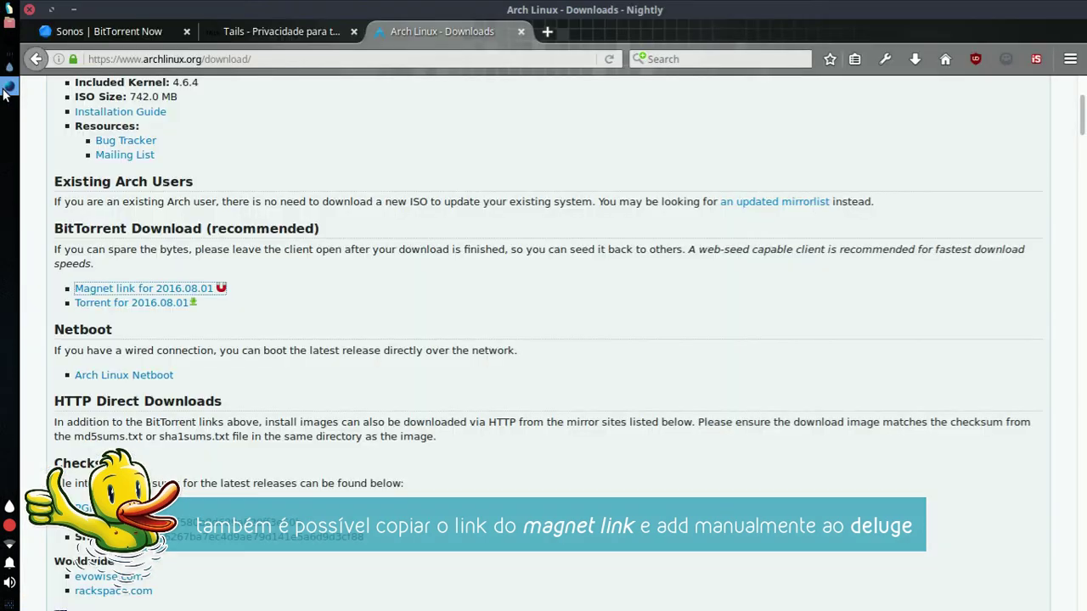
left_click(288, 34)
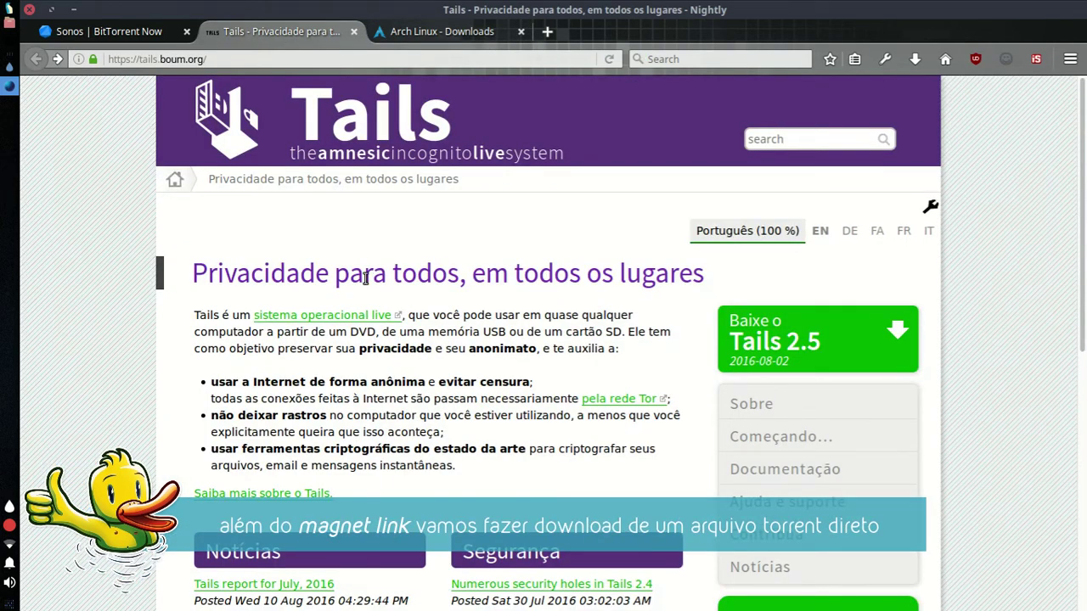
scroll(687, 304, "down", 3)
left_click(862, 208)
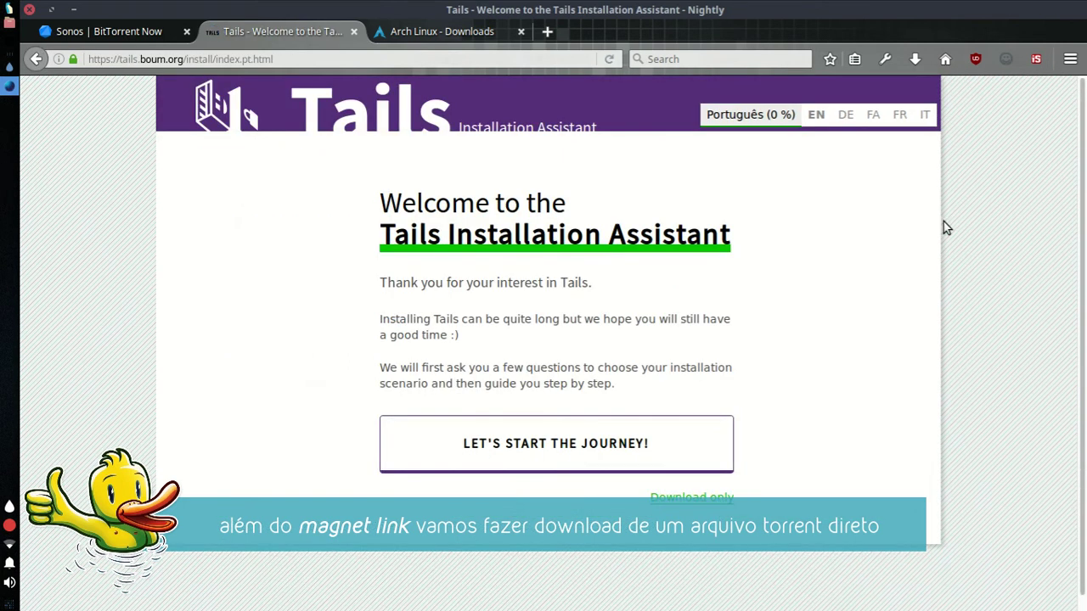
left_click(710, 496)
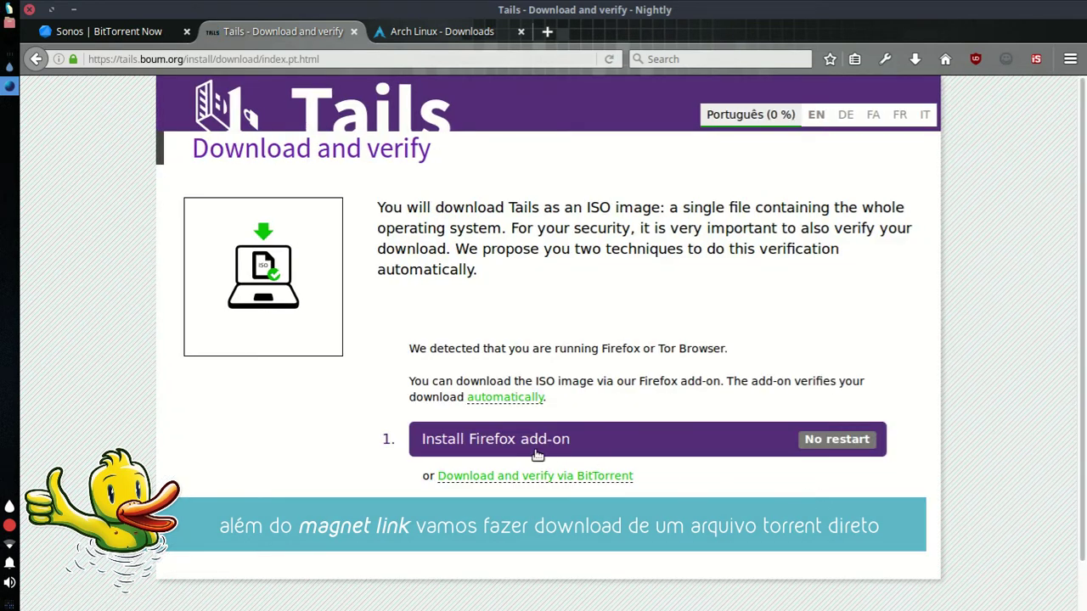
Choose the BitTorrent download of Tails and open tails-i386-2.5.torrent with Deluge.
left_click(525, 474)
scroll(663, 507, "down", 4)
left_click(503, 408)
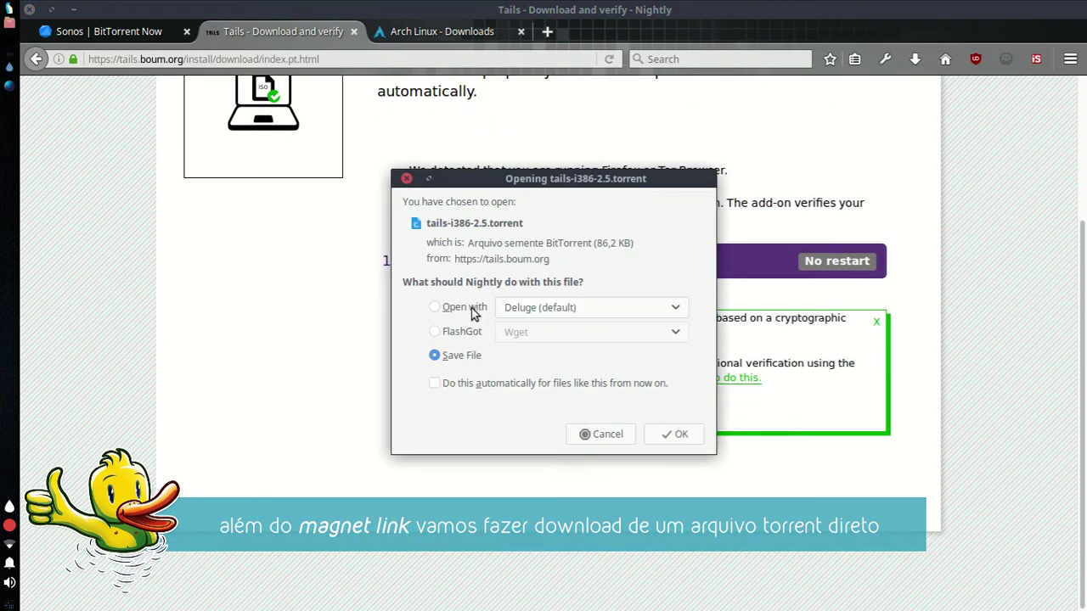
left_click(611, 310)
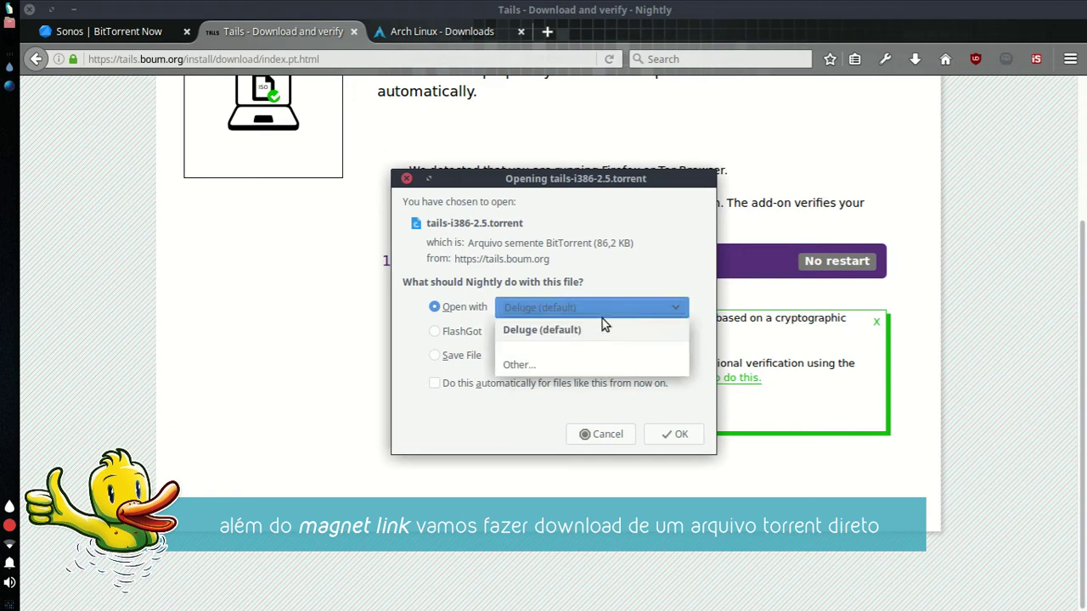
left_click(602, 322)
left_click(676, 434)
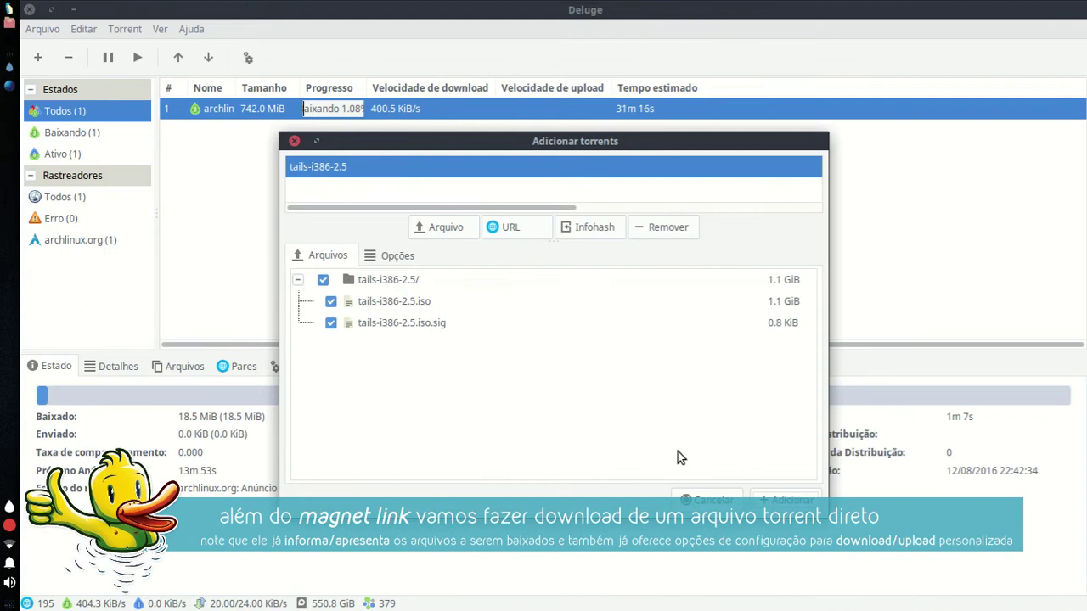
Look over the files in the tails-i386-2.5 torrent and its download location and allocation options.
left_click(396, 284)
left_click(392, 301)
left_click(402, 324)
left_click(400, 285)
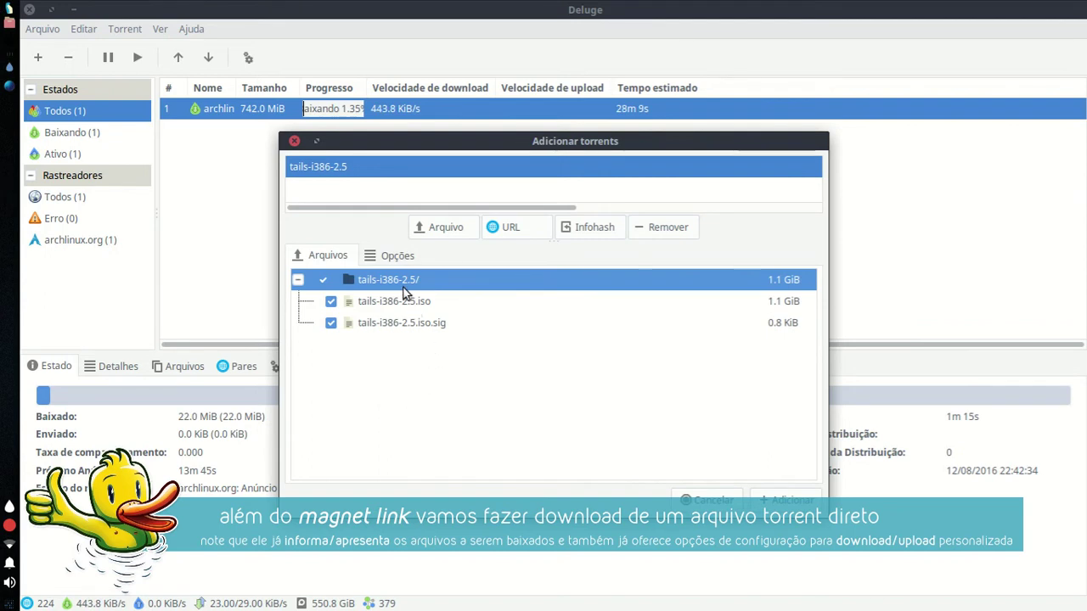
left_click(395, 256)
left_click(360, 298)
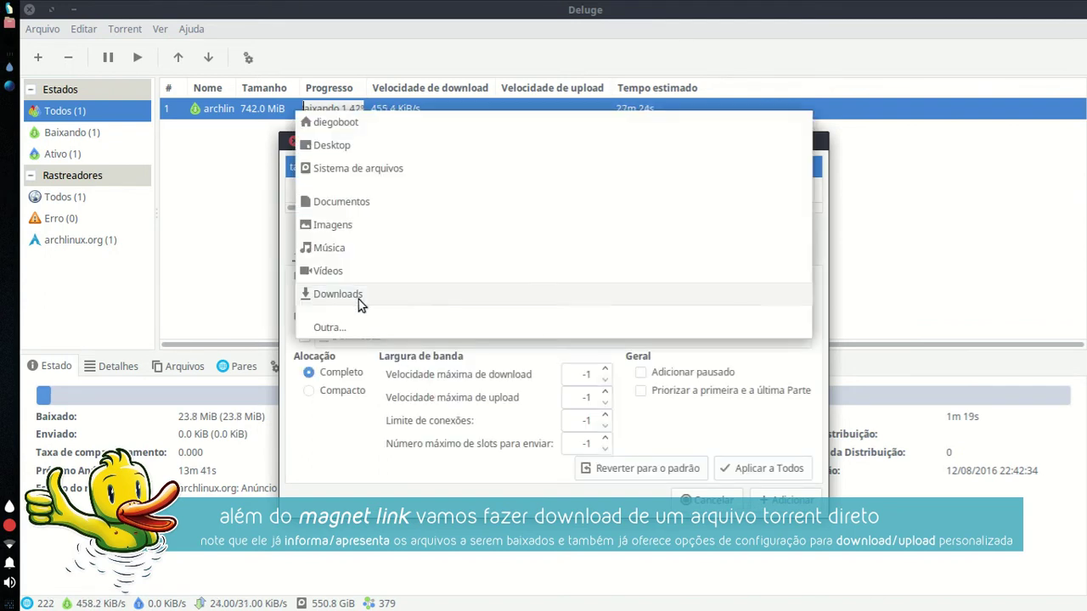
left_click(348, 437)
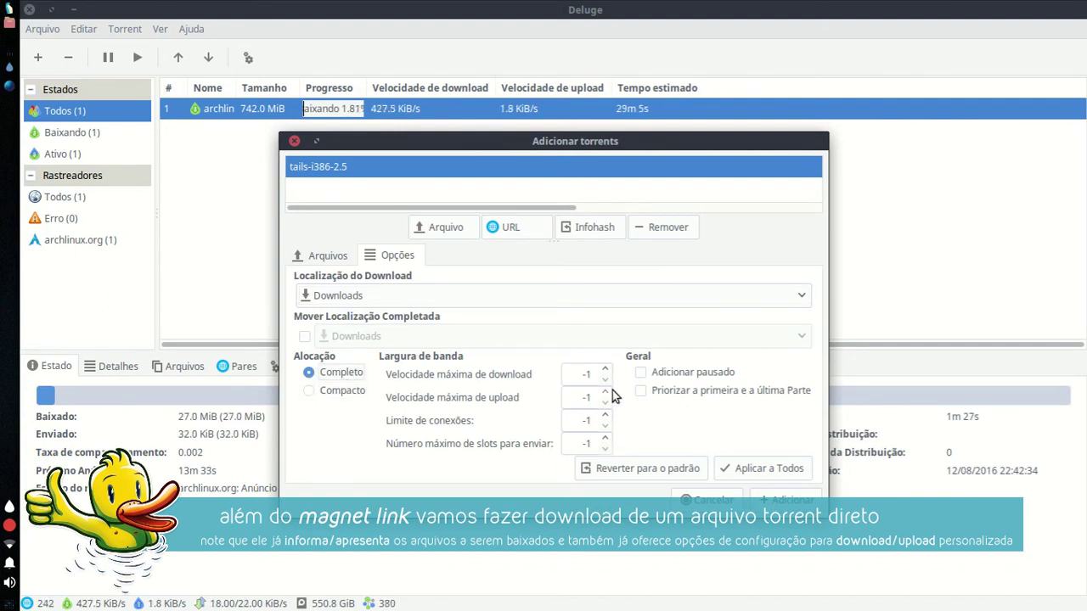
Add the tails-i386-2.5 torrent and select each torrent in the list to check its download status.
left_click(782, 502)
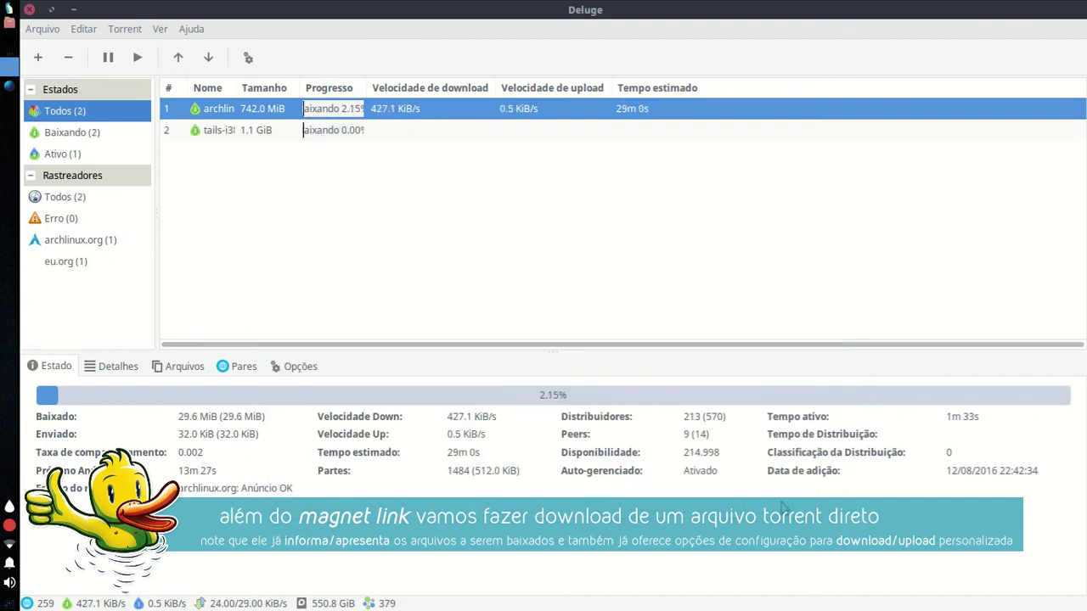
left_click(354, 136)
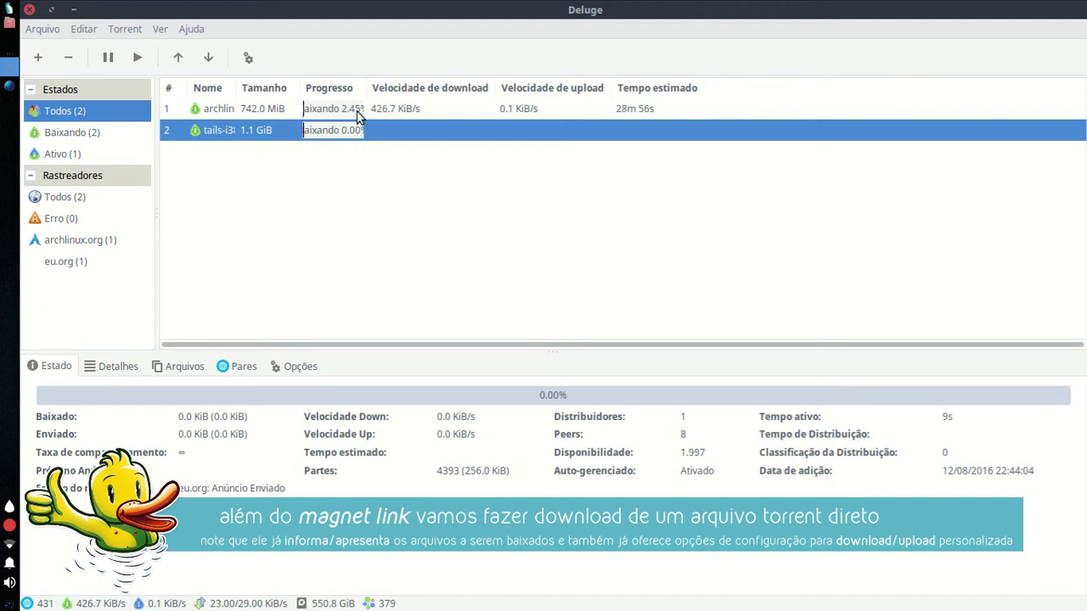
left_click(356, 112)
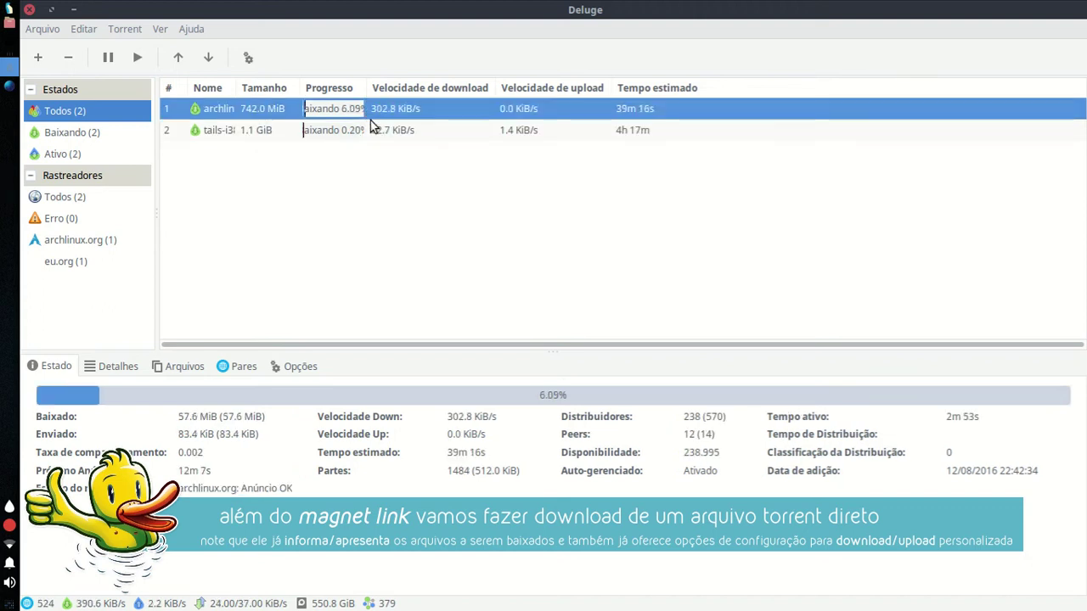
Start adding another torrent and load Sonos.torrent from the Downloads folder.
left_click(39, 58)
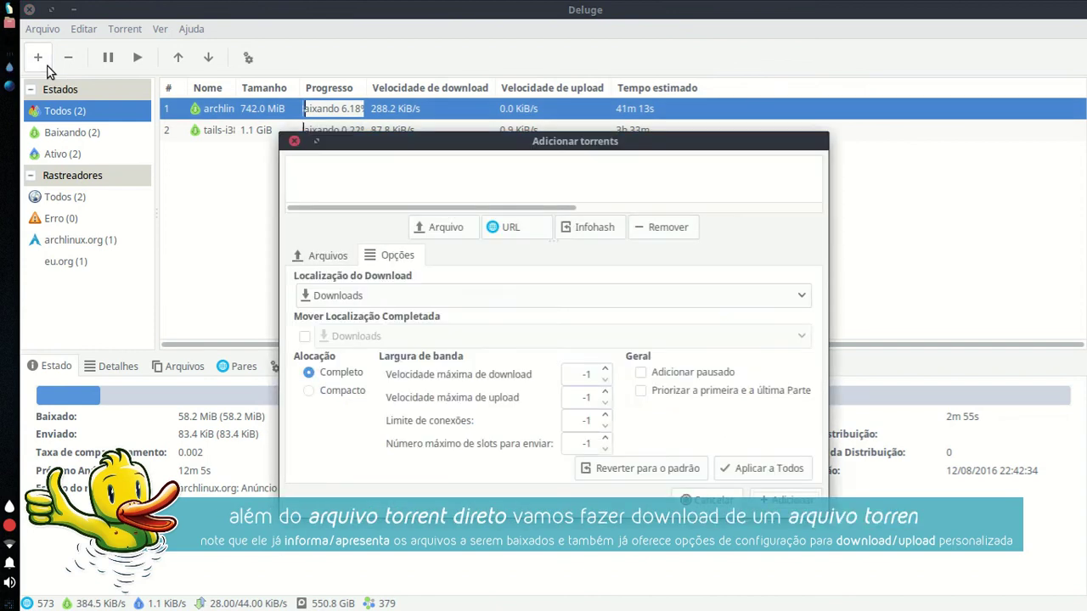
left_click_drag(348, 142, 353, 134)
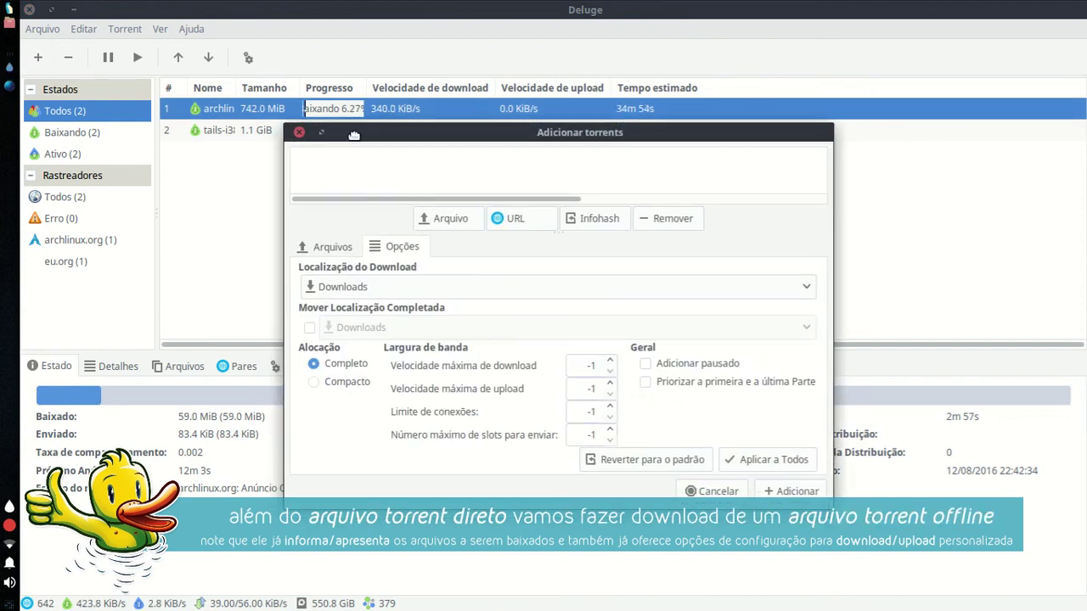
left_click(351, 247)
left_click(461, 225)
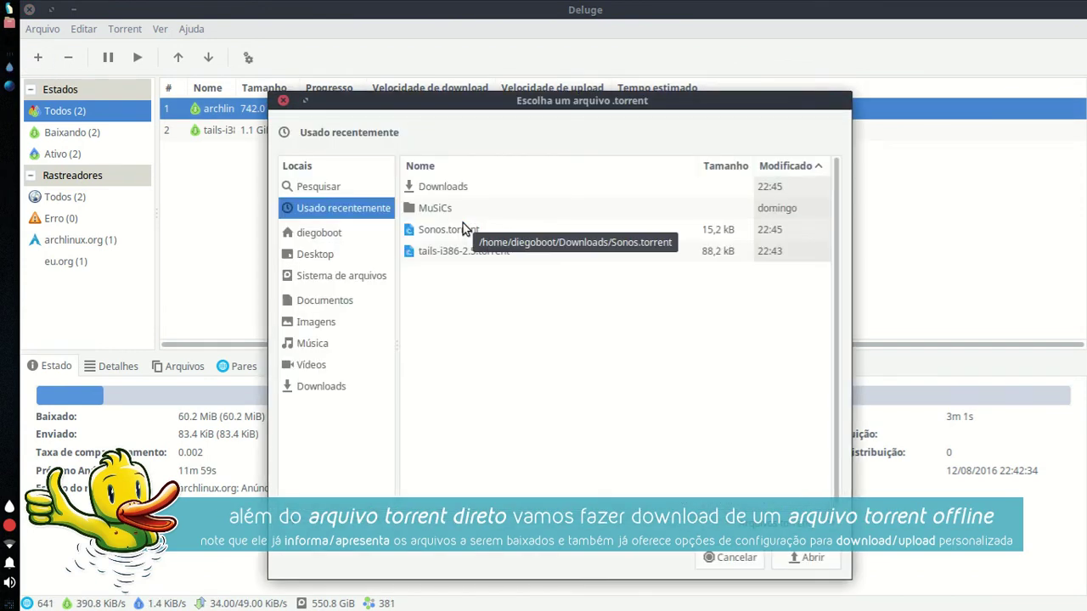
left_click(467, 229)
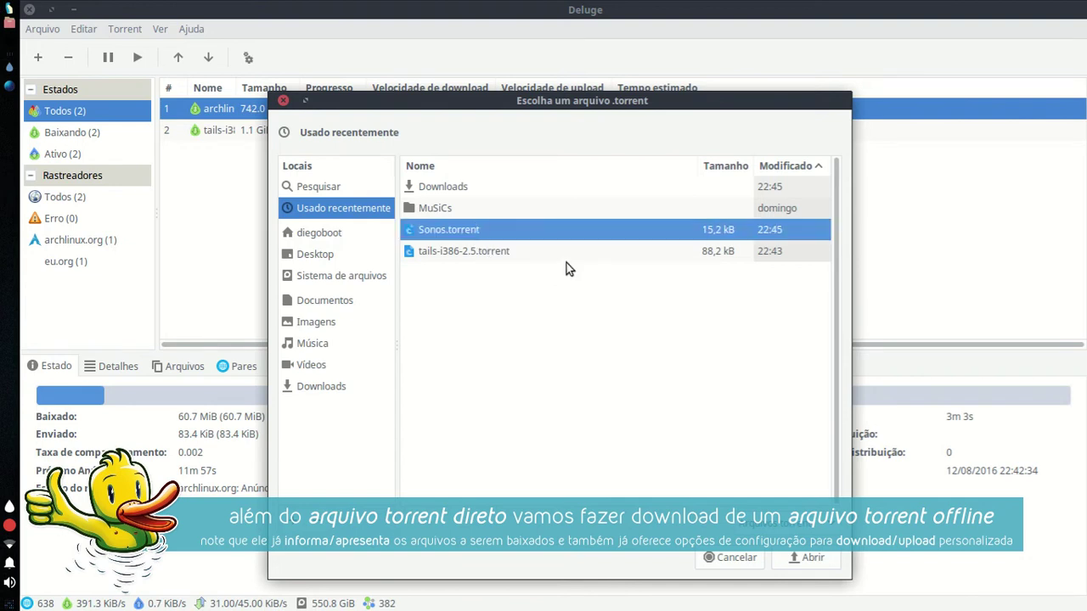
left_click(522, 252)
left_click(328, 387)
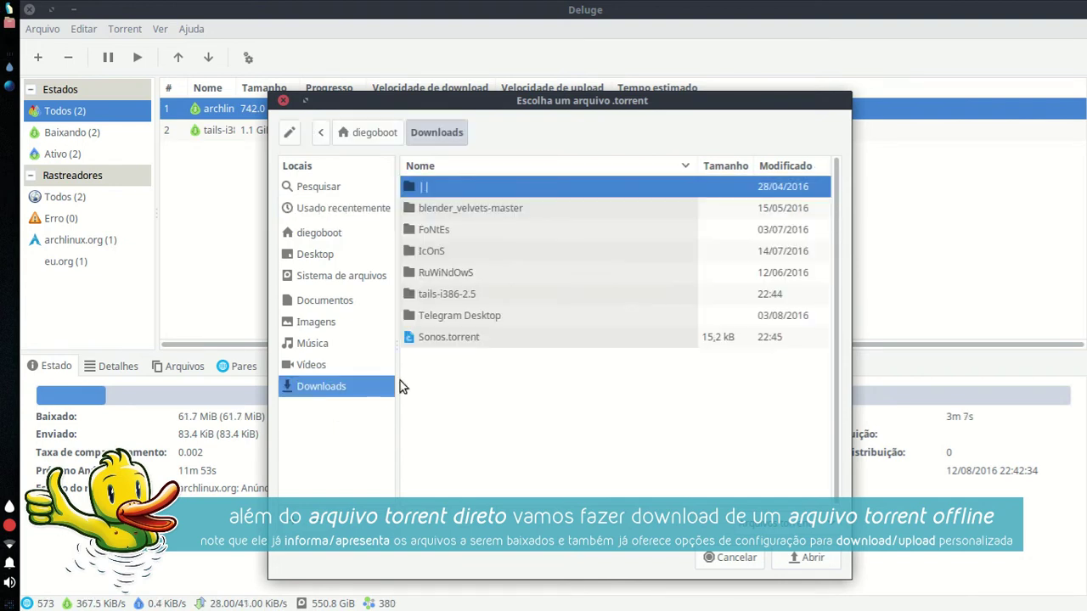
left_click(436, 339)
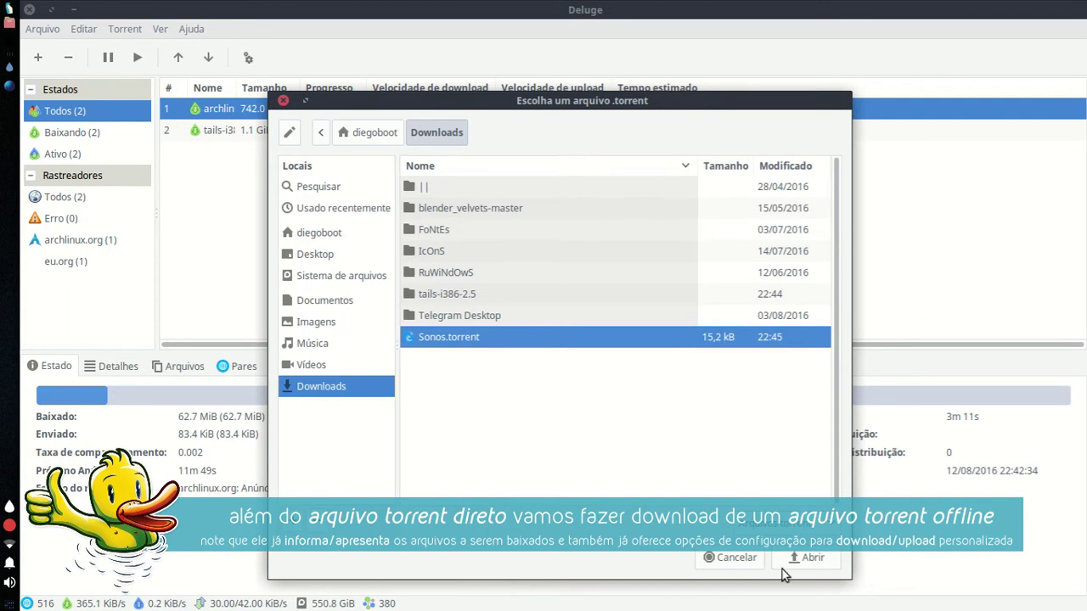
left_click(811, 557)
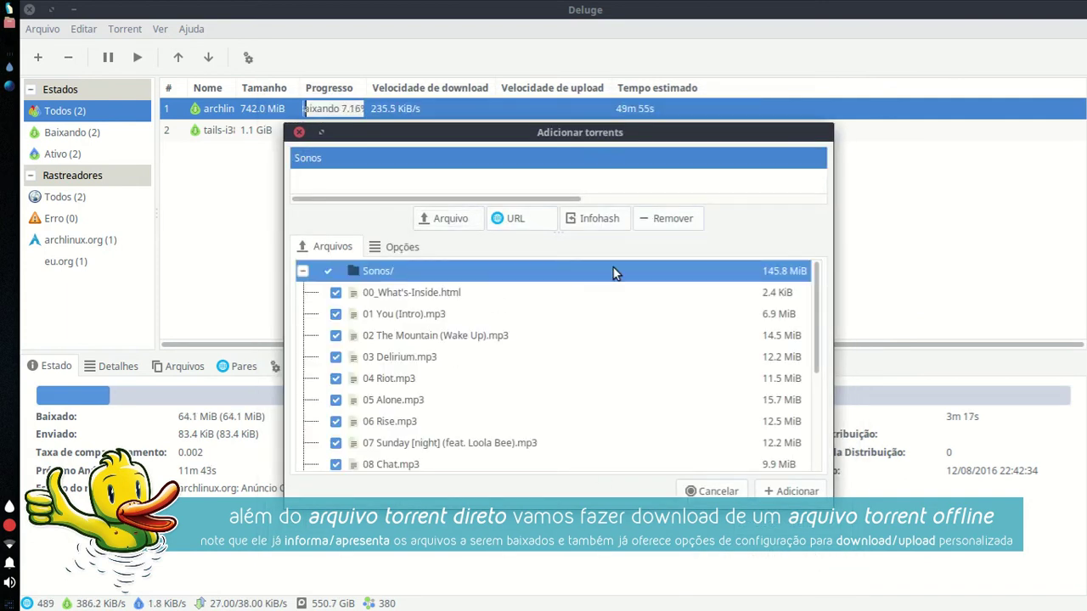
Go through the file list of the Sonos torrent down to cover.jpg.
key("Down")
key("Down")
key("Down")
key("Down")
key("Down")
key("Down")
key("Down")
key("Down")
key("Down")
key("Down")
key("Down")
key("Down")
key("Down")
key("Down")
key("Down")
key("Down")
key("Down")
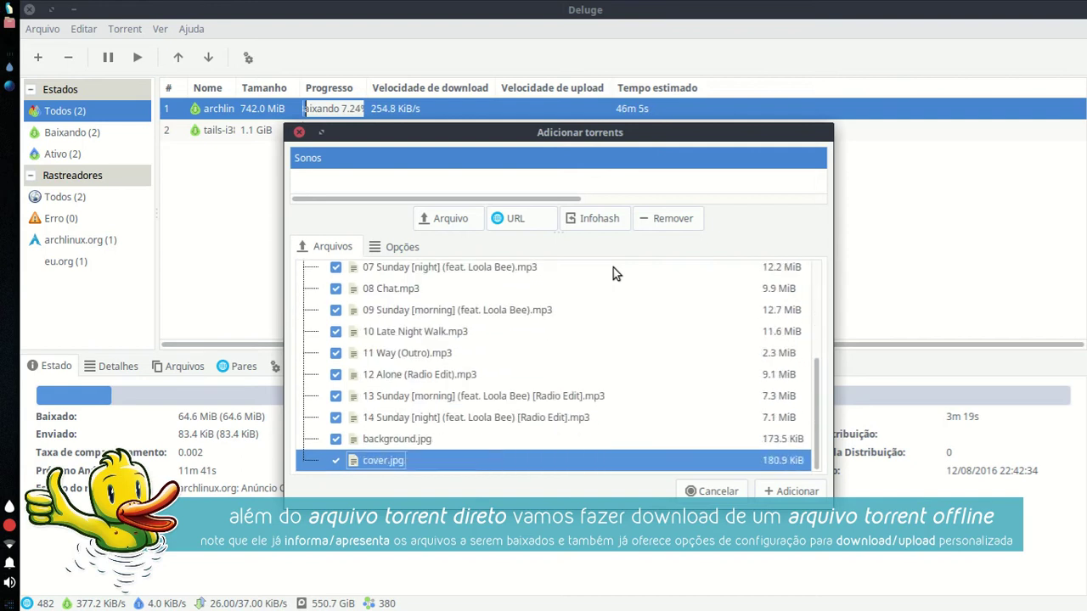
Set the Sonos torrent to move to the Música folder on completion and add it.
left_click(404, 251)
left_click(311, 327)
left_click(380, 328)
left_click(372, 282)
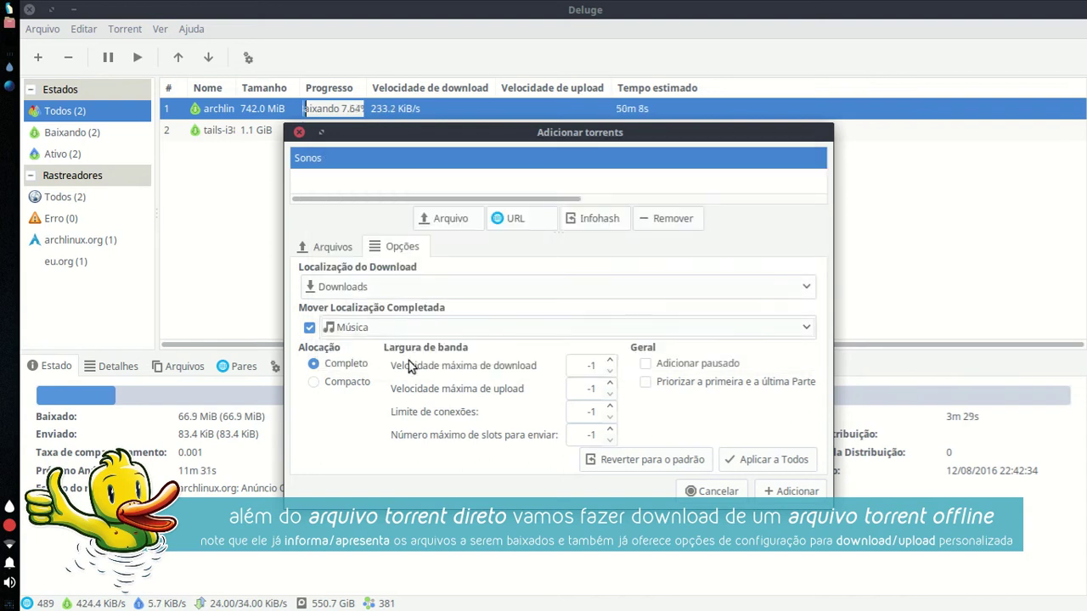
left_click(799, 491)
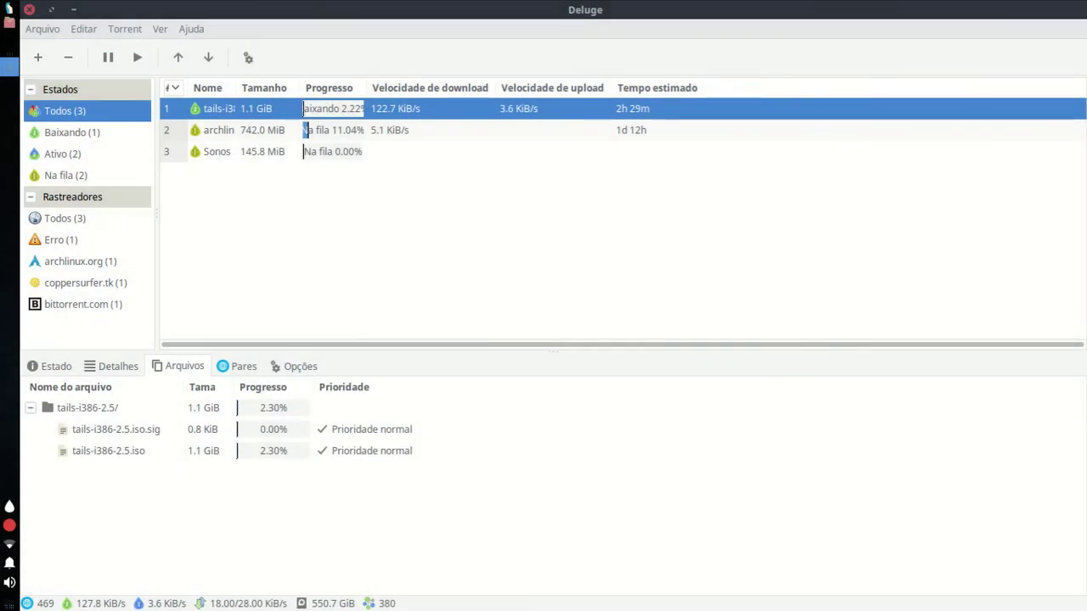
Start creating a new torrent from openSUSE-Leap-42.1-DVD-x86_64.iso in the DiStRoS folder.
key("alt+a")
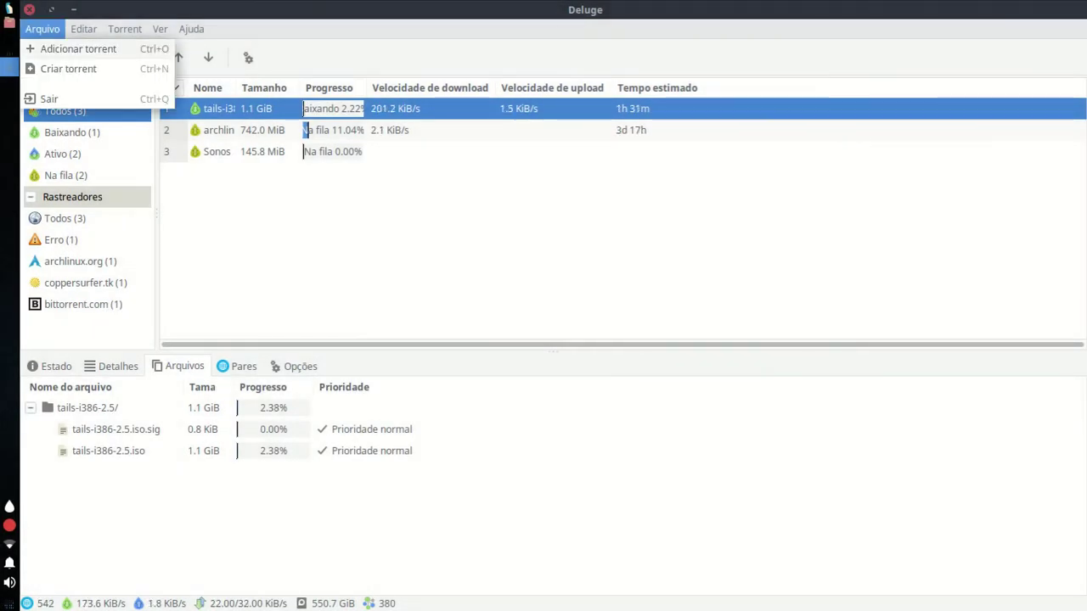
key("Down")
key("Return")
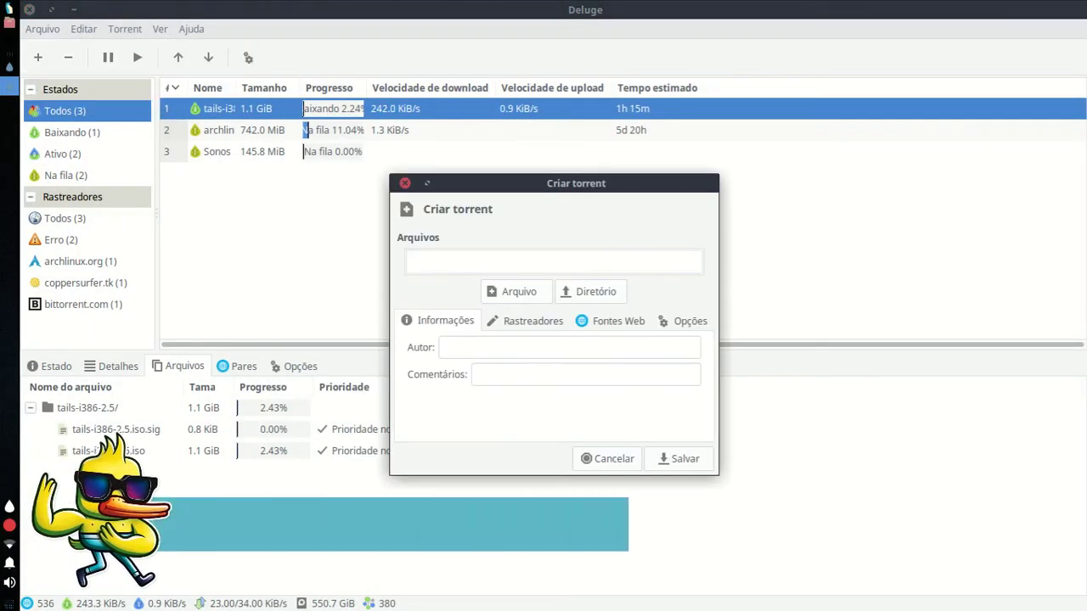
key("alt+a")
left_click(365, 241)
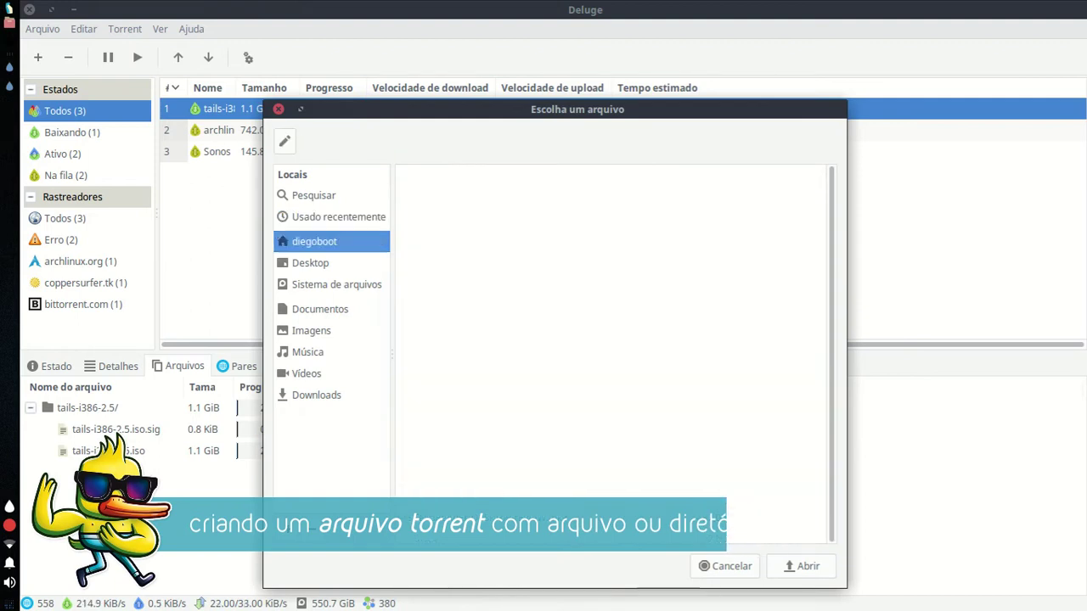
key("Down")
key("Return")
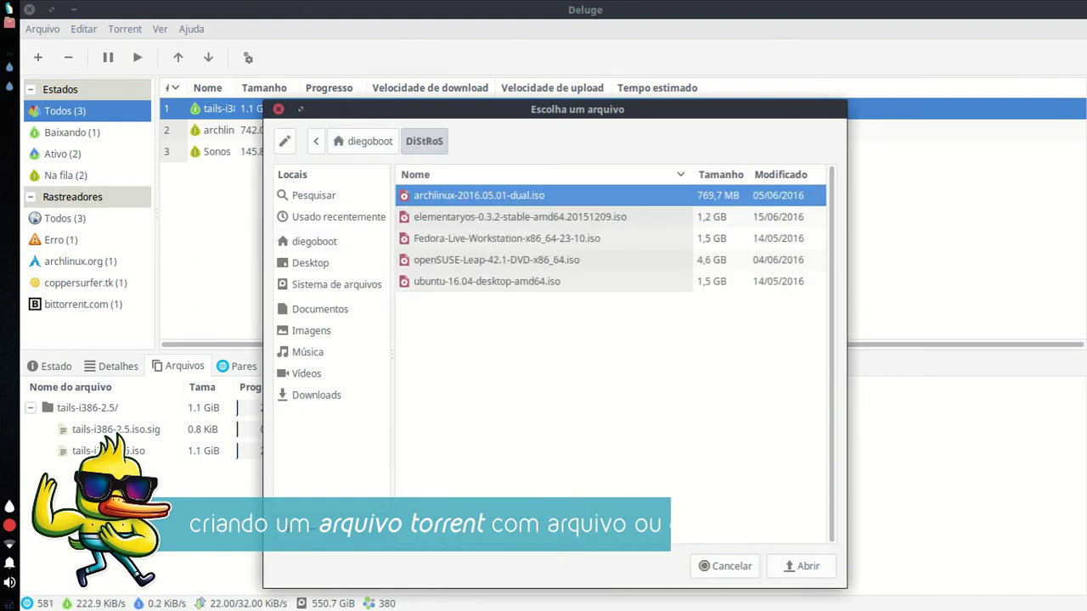
key("Down")
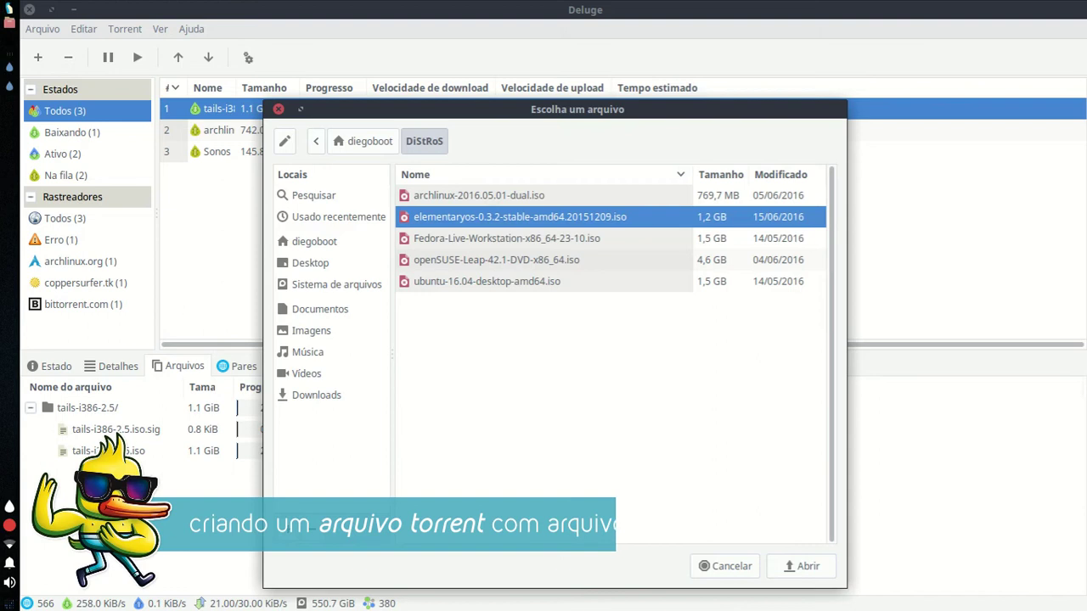
key("Down")
key("Down")
key("Return")
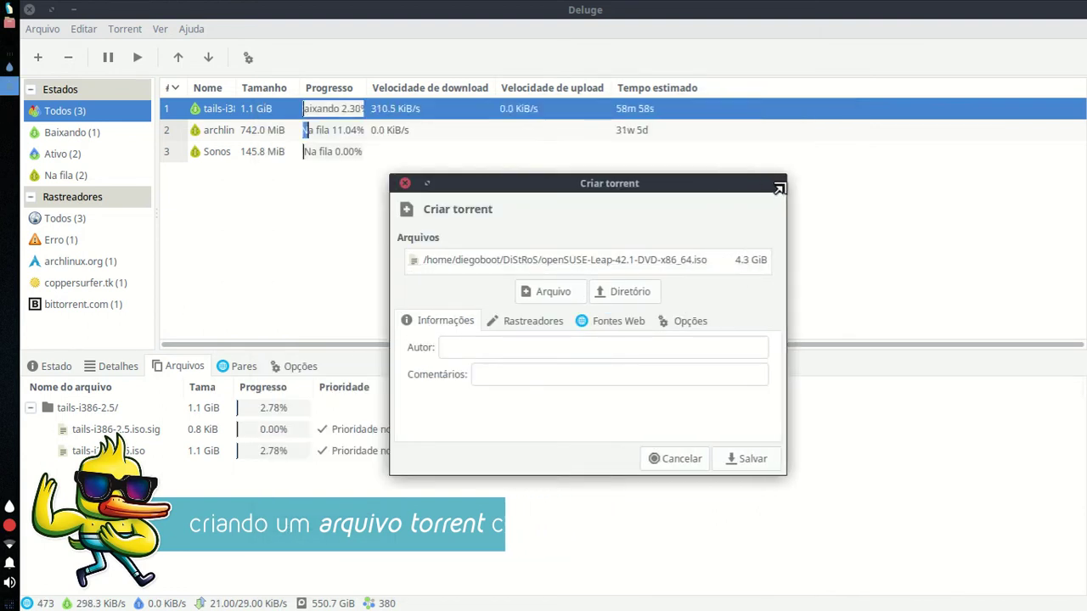
Look over the new torrent's author and comment fields, trackers, web seeds and options.
key("Tab")
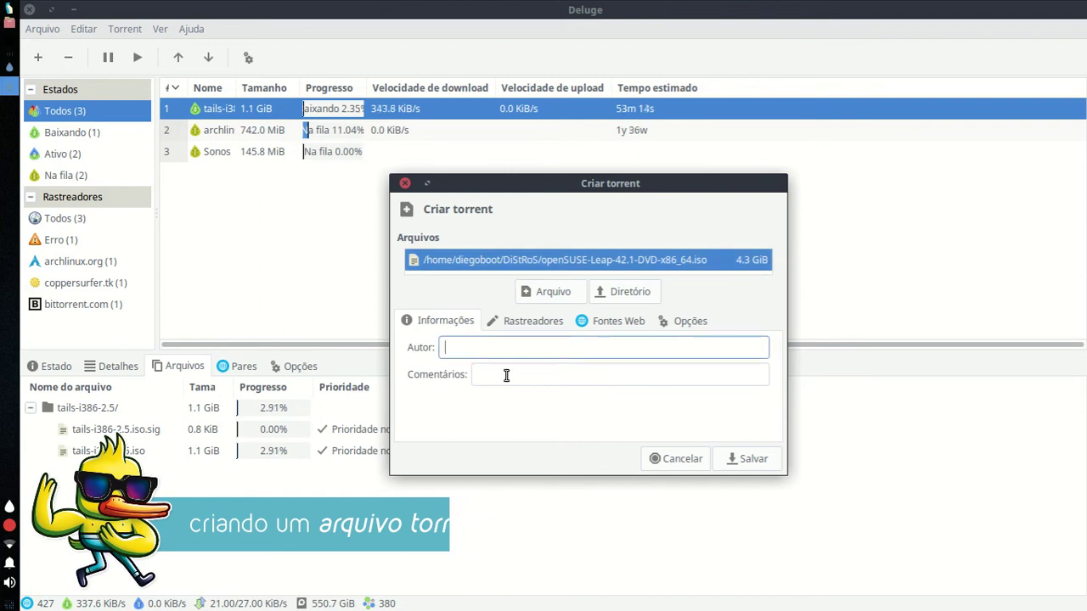
left_click(504, 373)
key("ctrl+Page_Down")
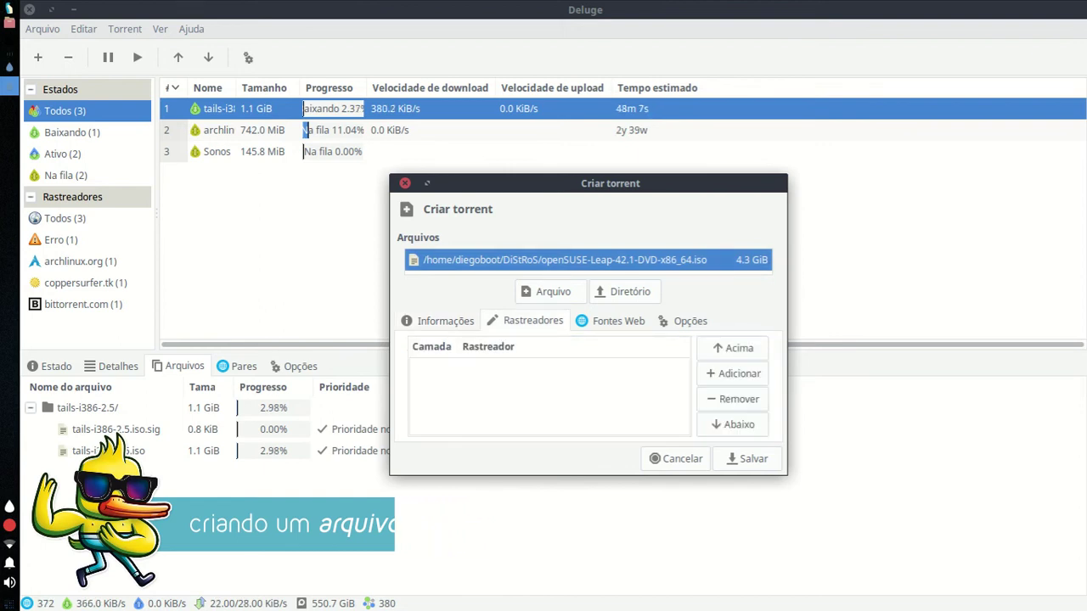
key("ctrl+Page_Down")
key("ctrl+Page_Down")
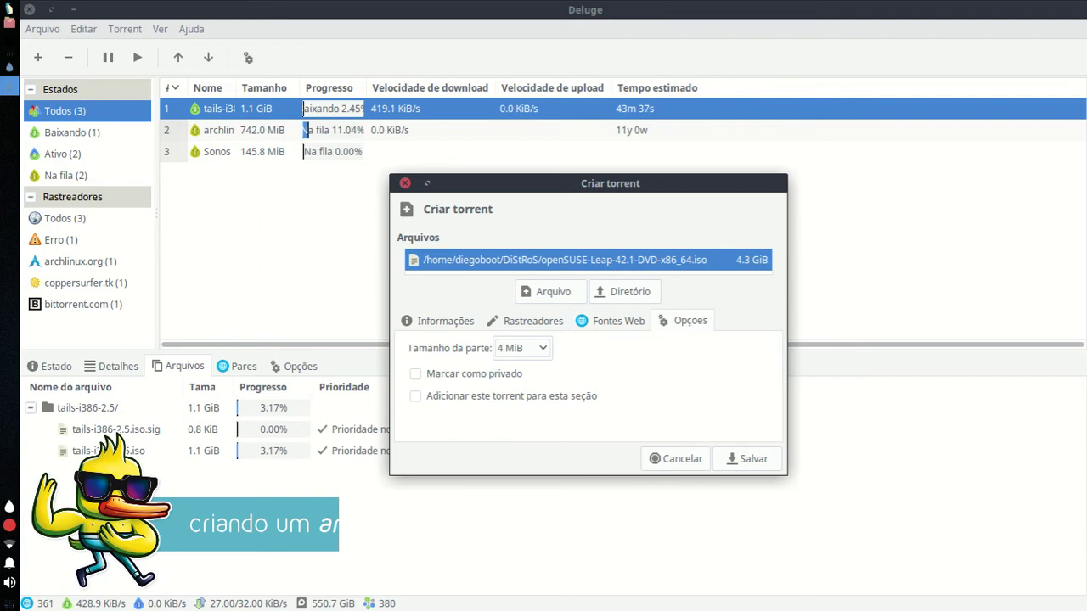
Set the new torrent's piece size to 16 MiB and cancel creating the torrent.
key("space")
key("Down")
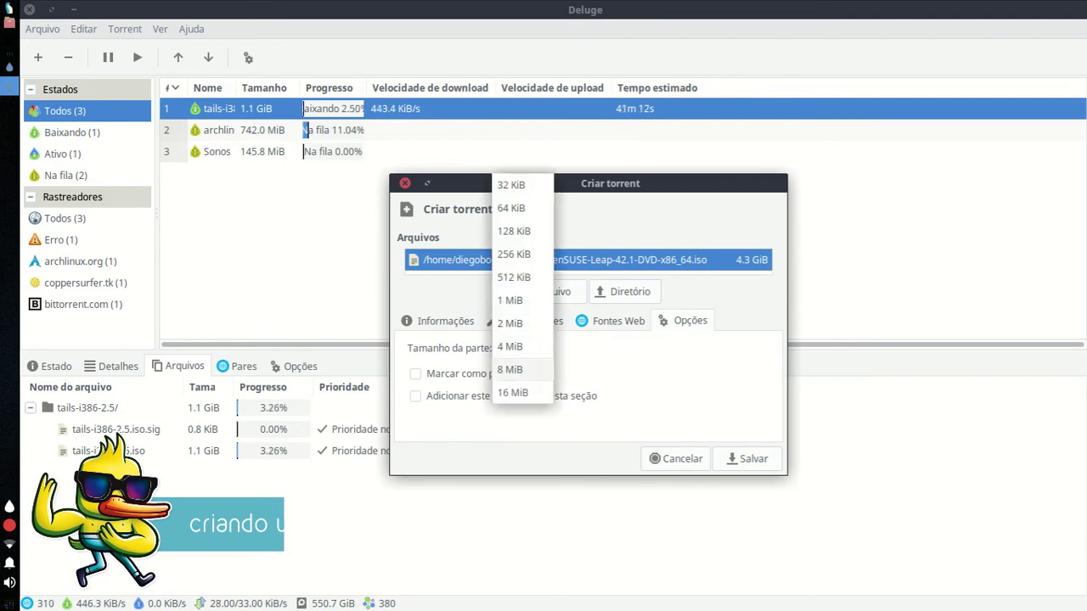
key("Return")
key("space")
key("Down")
key("Return")
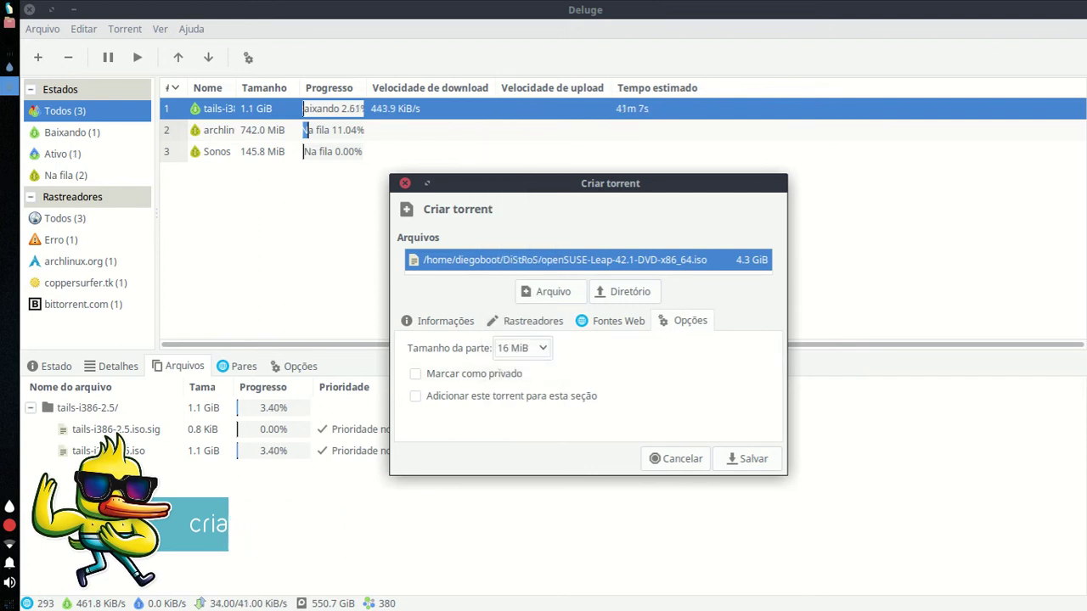
key("Escape")
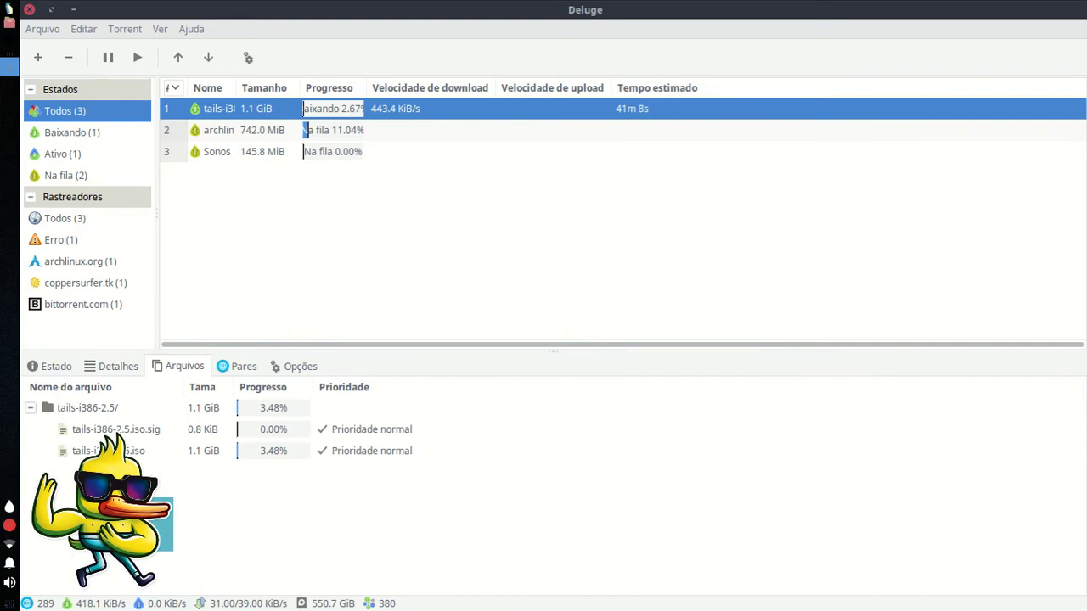
Look over the selected tails-i386-2.5 torrent's speed, connection, upload slot and auto-managed options.
key("alt+e")
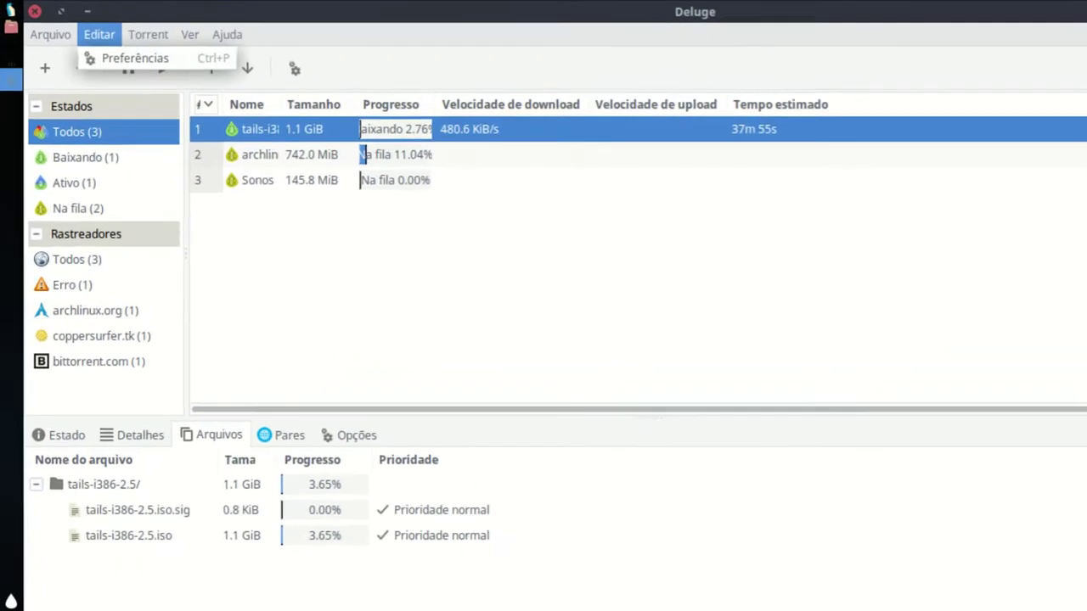
key("Right")
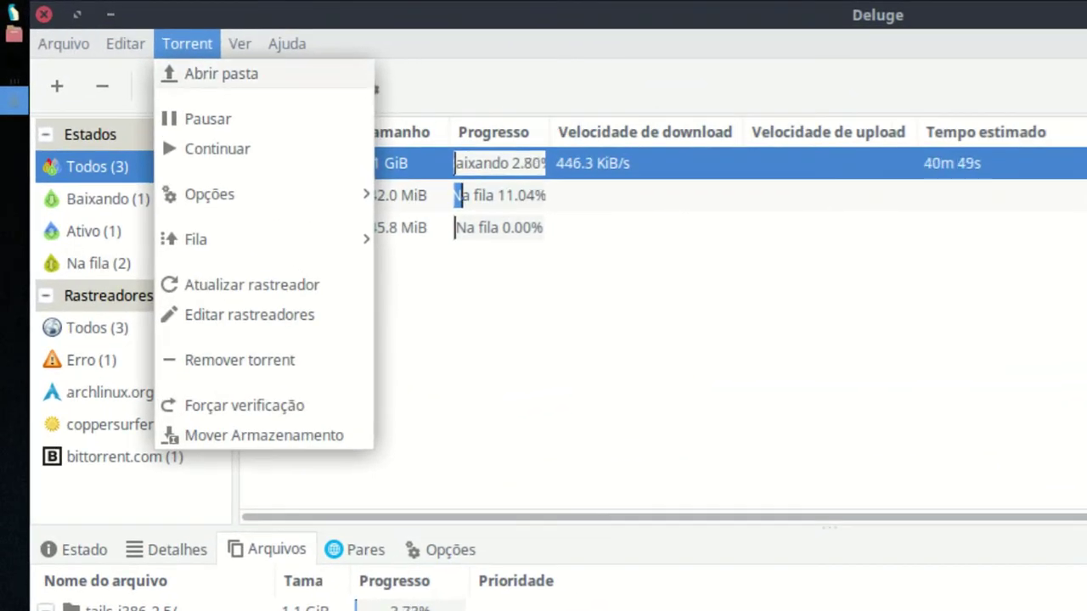
key("Down")
key("Down")
key("Down")
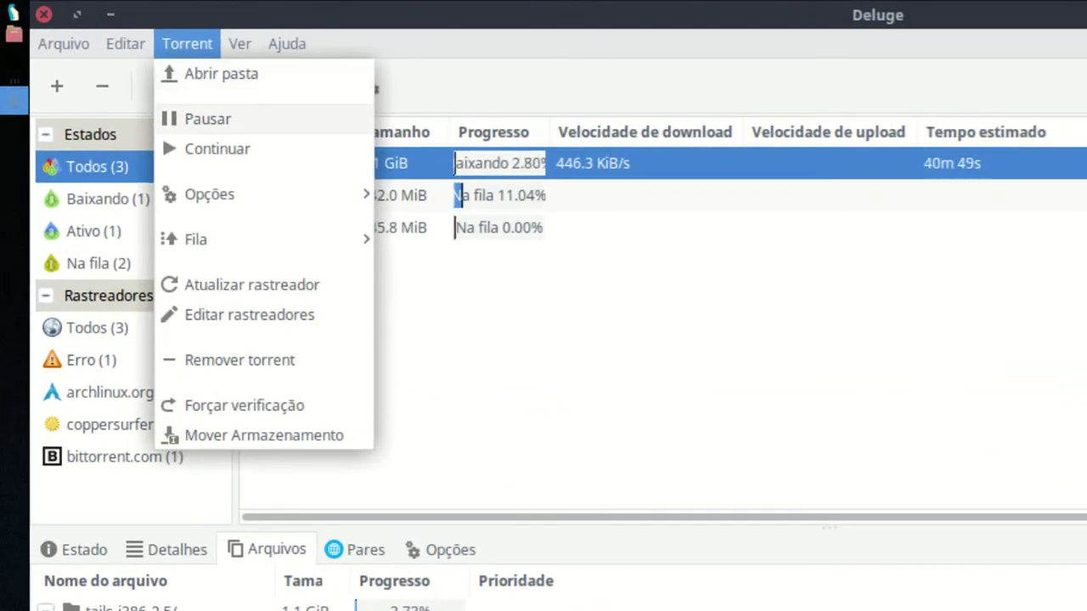
key("Right")
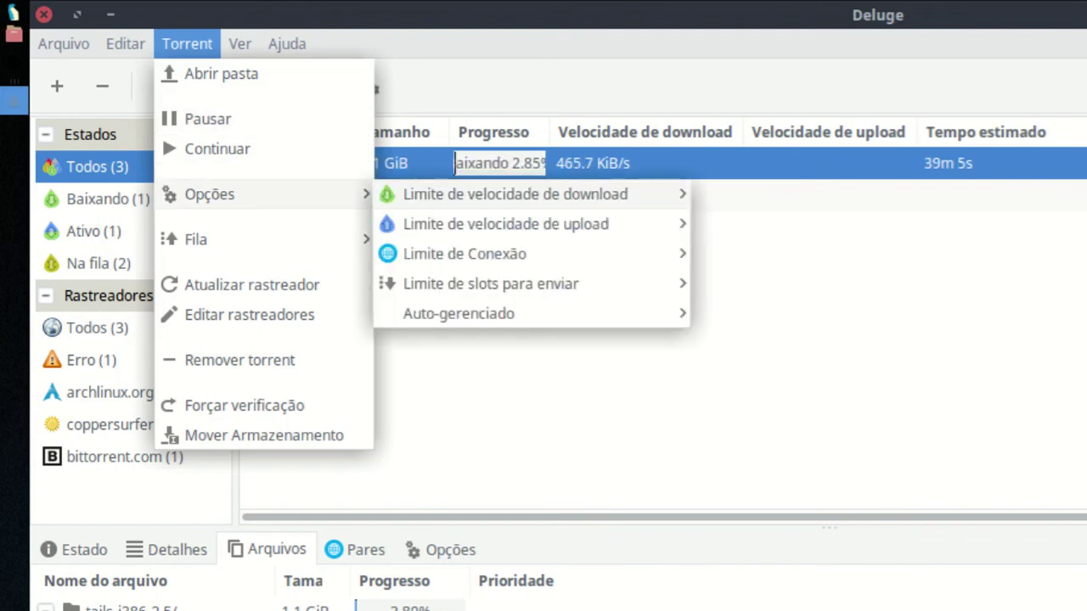
key("Down")
key("Down")
key("Down")
key("Down")
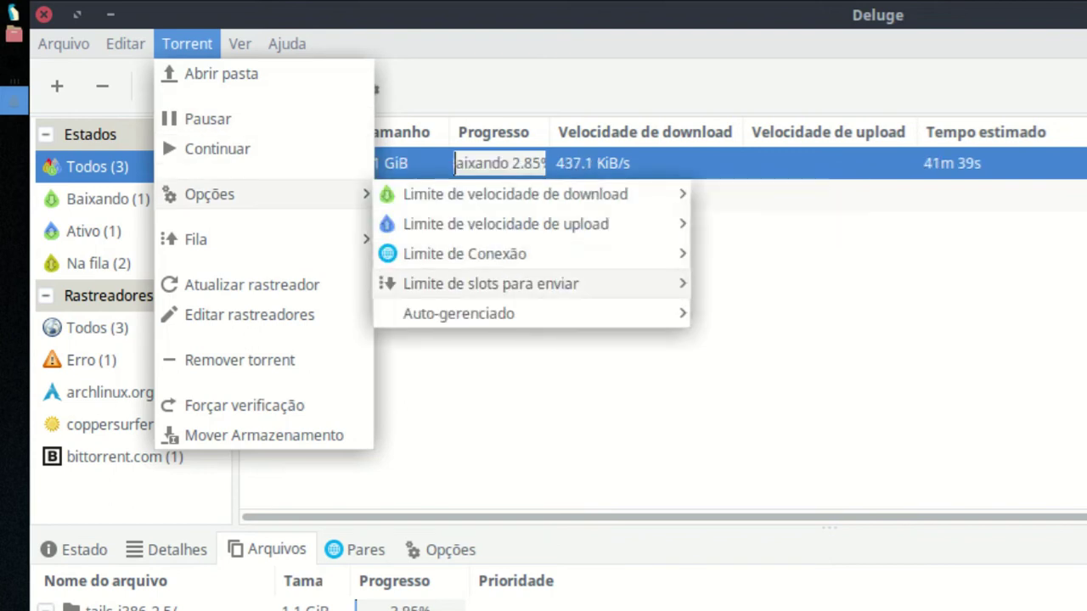
key("Up")
key("Up")
key("Up")
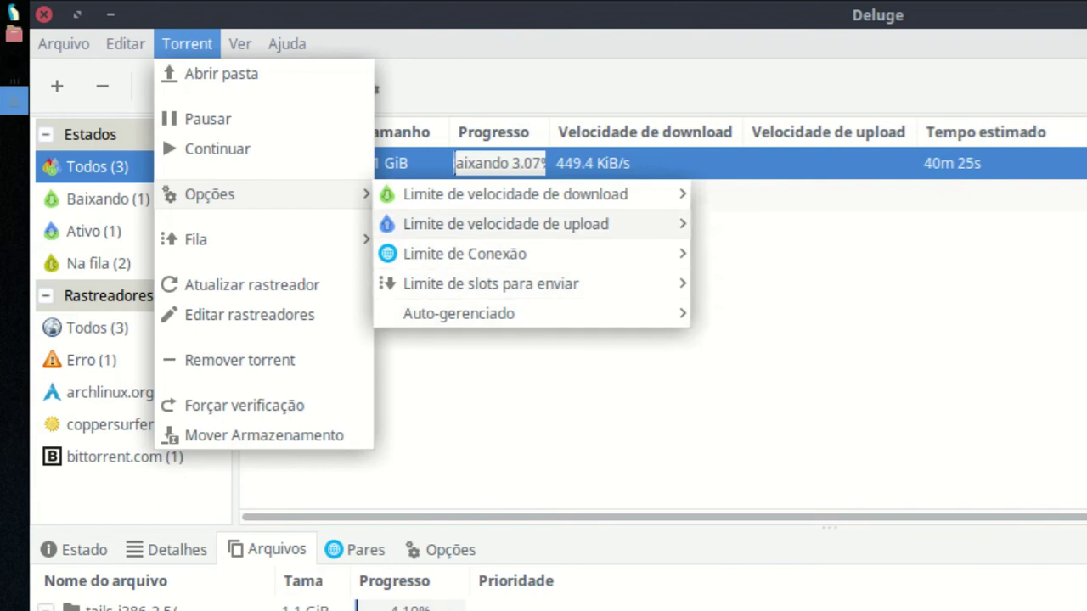
key("Up")
Examine the queue commands for moving the selected torrent to the top, up, down or to the bottom.
key("Left")
key("Down")
key("Right")
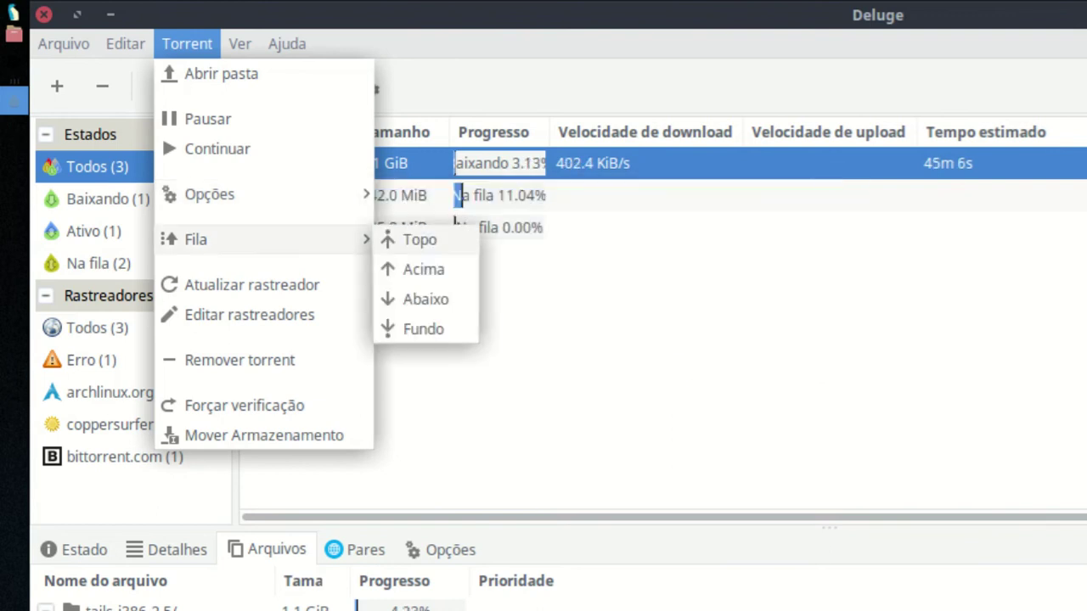
key("Down")
key("Down")
key("Down")
key("Up")
key("Up")
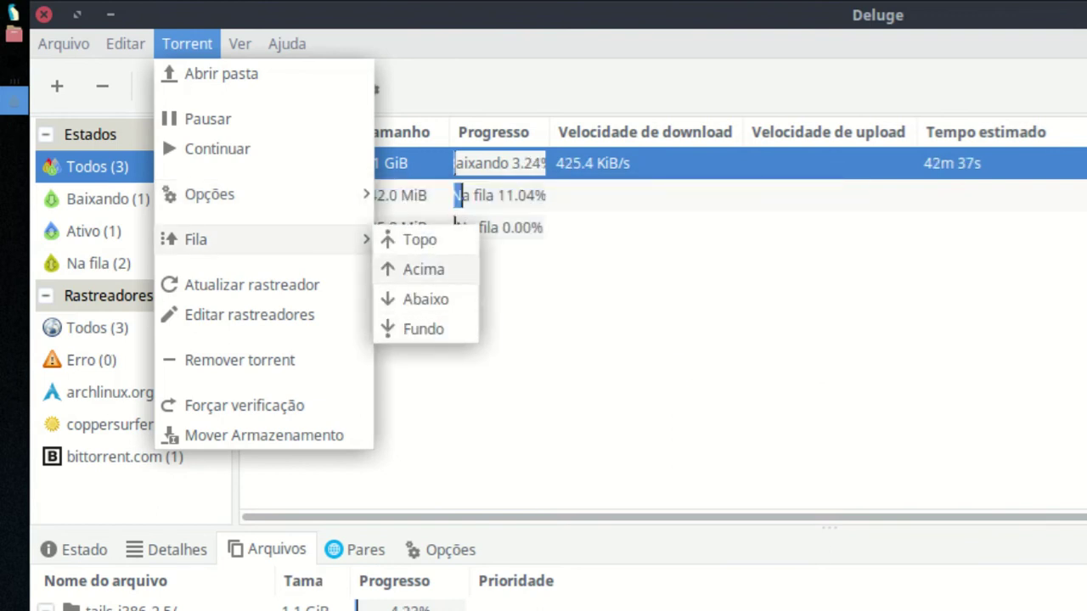
key("Up")
Examine the torrent's tracker, removal, forced recheck and move storage commands without running any of them.
key("Left")
key("Down")
key("Down")
key("Down")
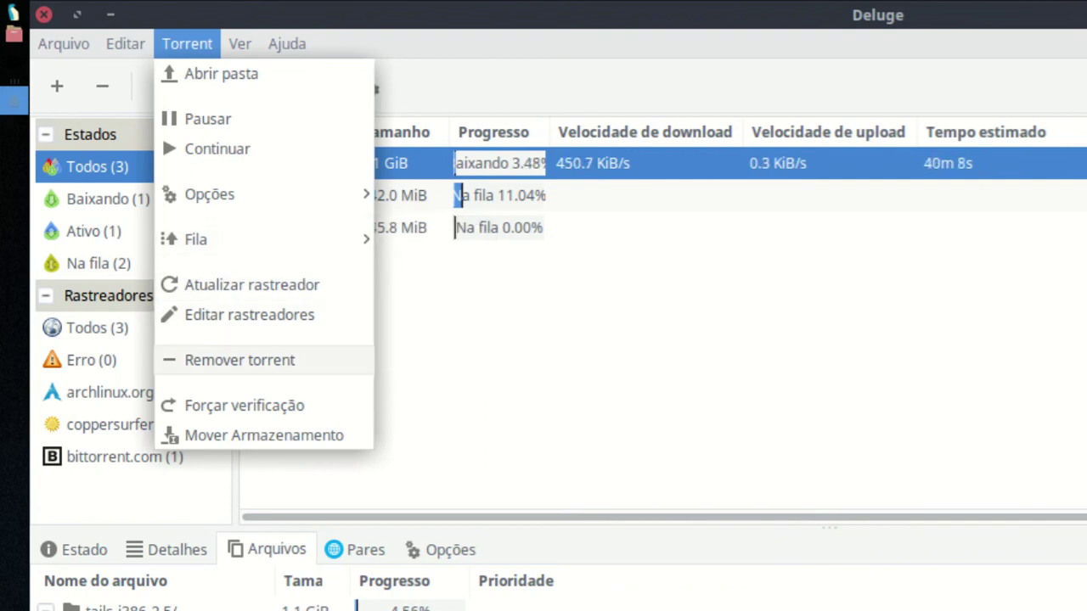
key("Down")
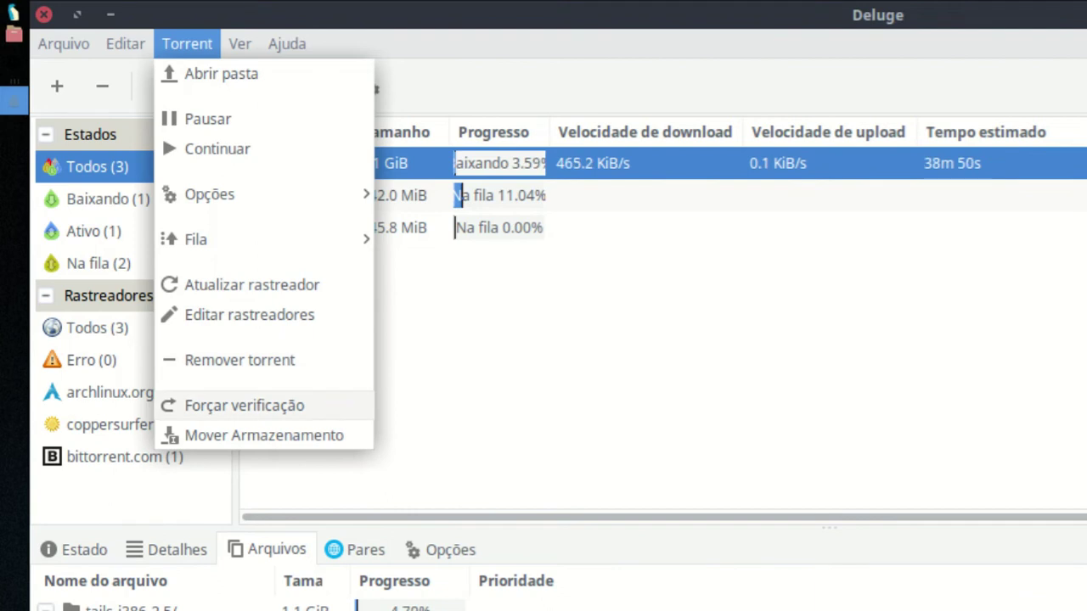
key("Down")
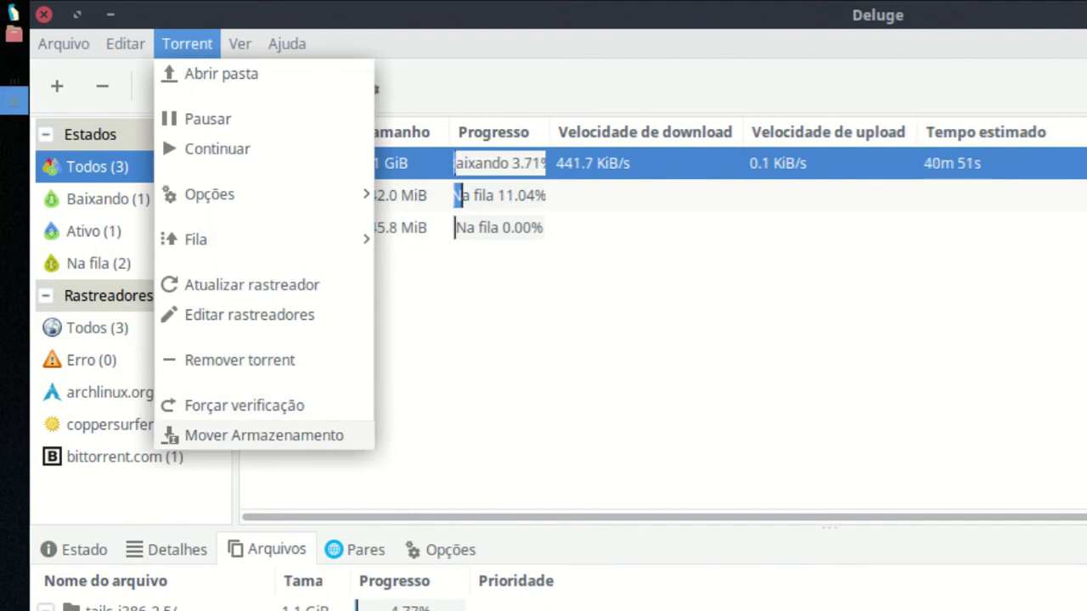
key("Escape")
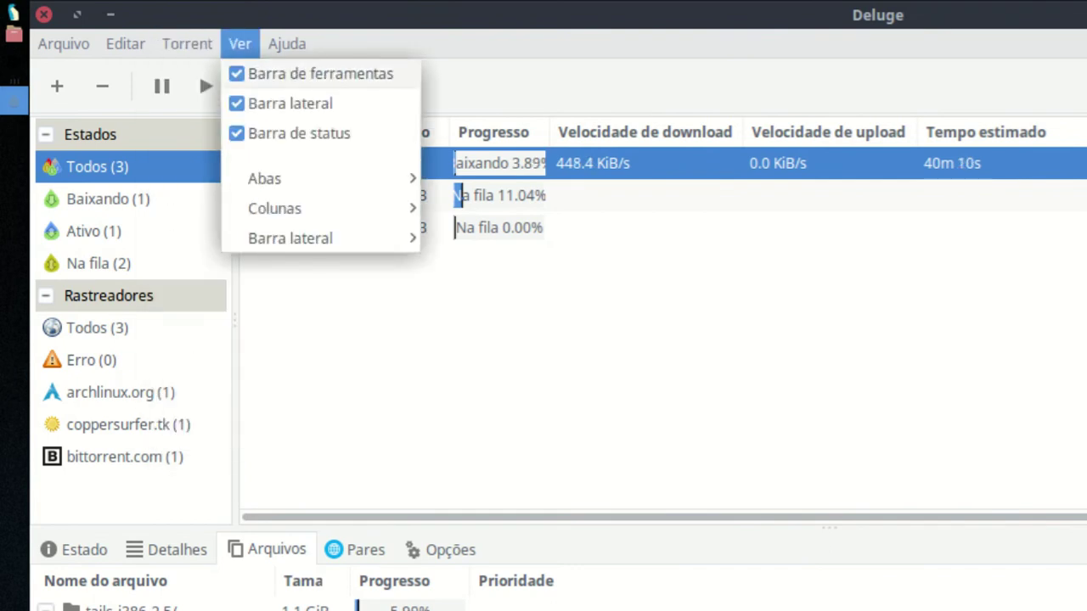
Look over the tab, column and sidebar view options and show the empty states in the sidebar.
mouse_move(357, 178)
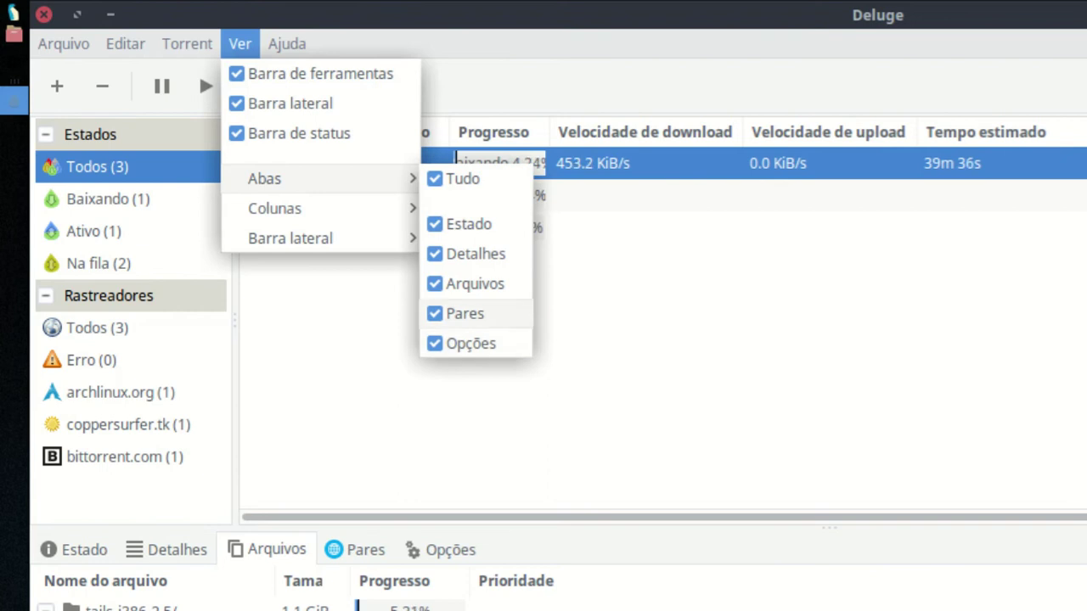
mouse_move(274, 208)
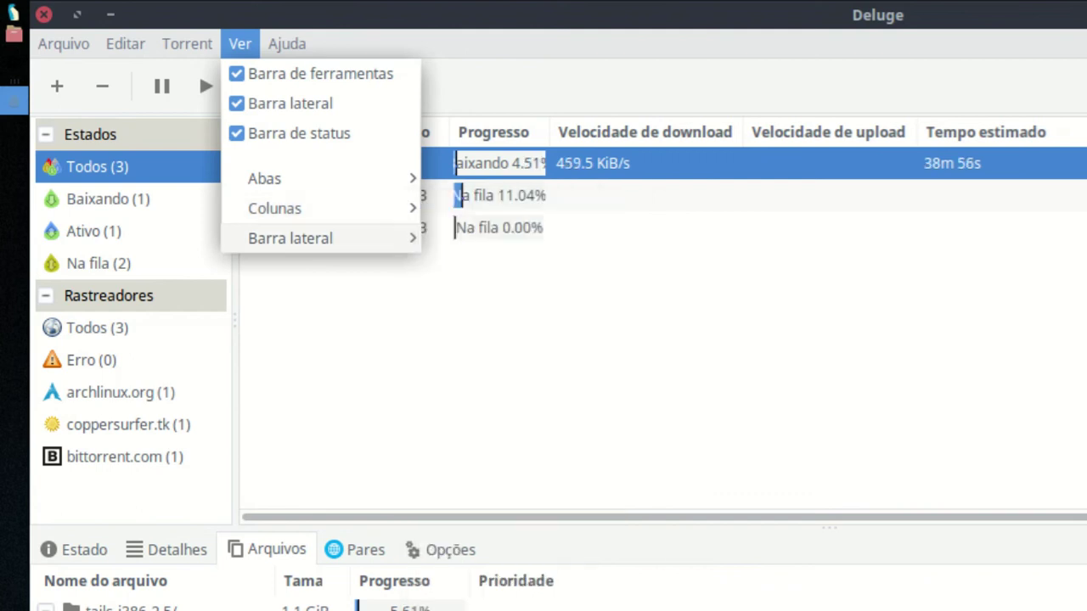
mouse_move(290, 238)
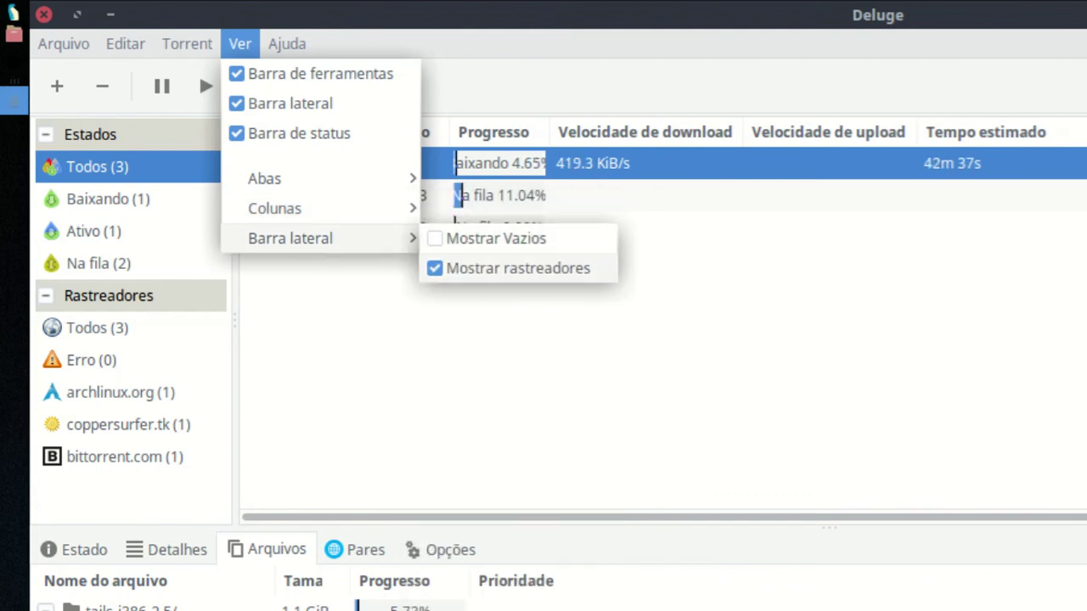
left_click(495, 238)
Filter the torrent list by the Baixando, Semeando and Ativo states, ending on all torrents.
left_click(107, 199)
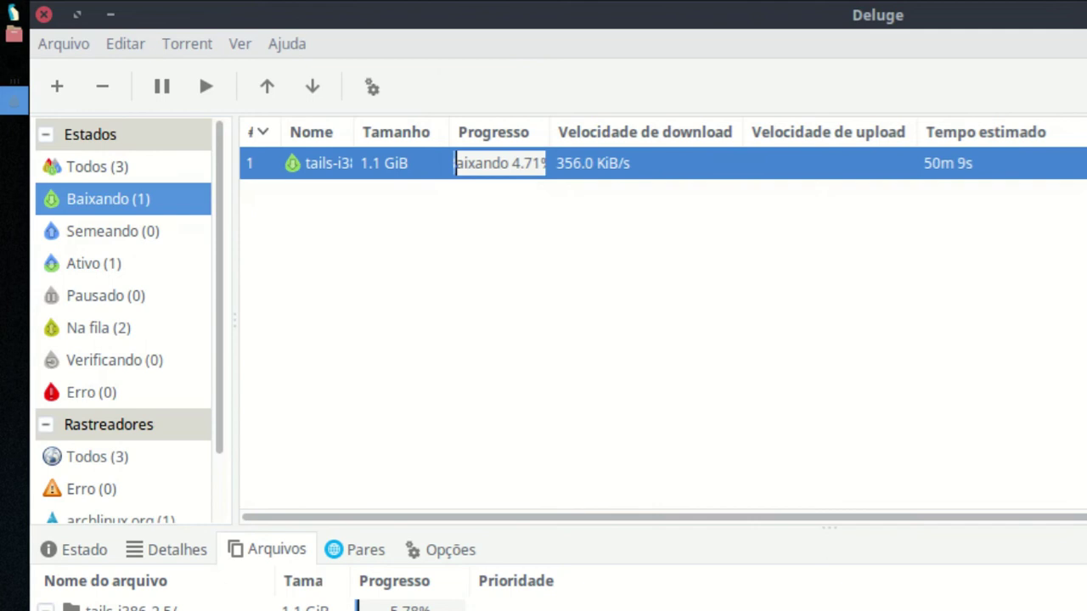
key("Down")
key("Down")
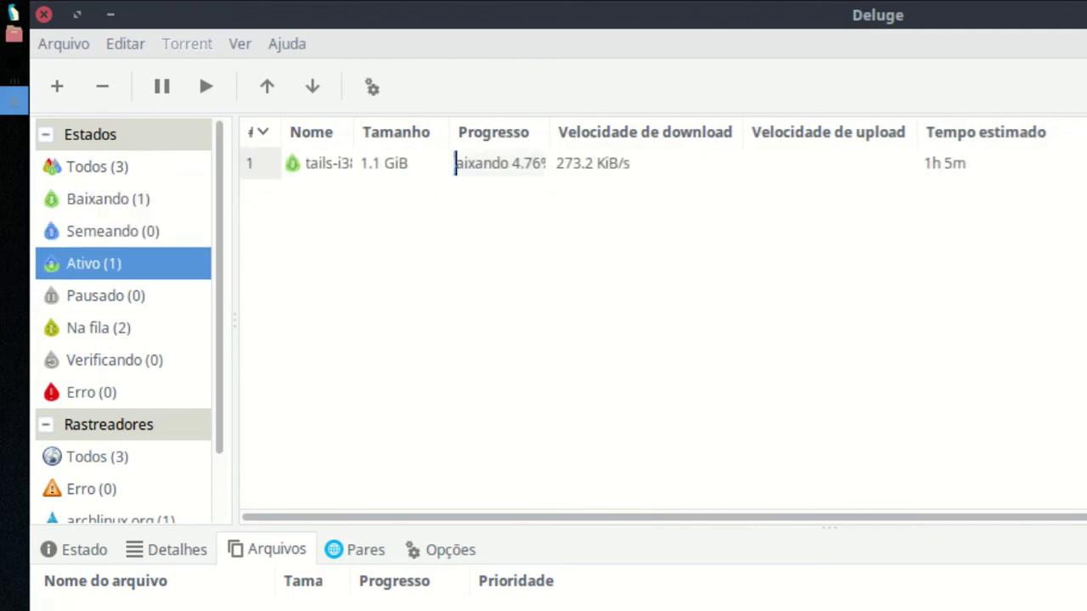
left_click(96, 166)
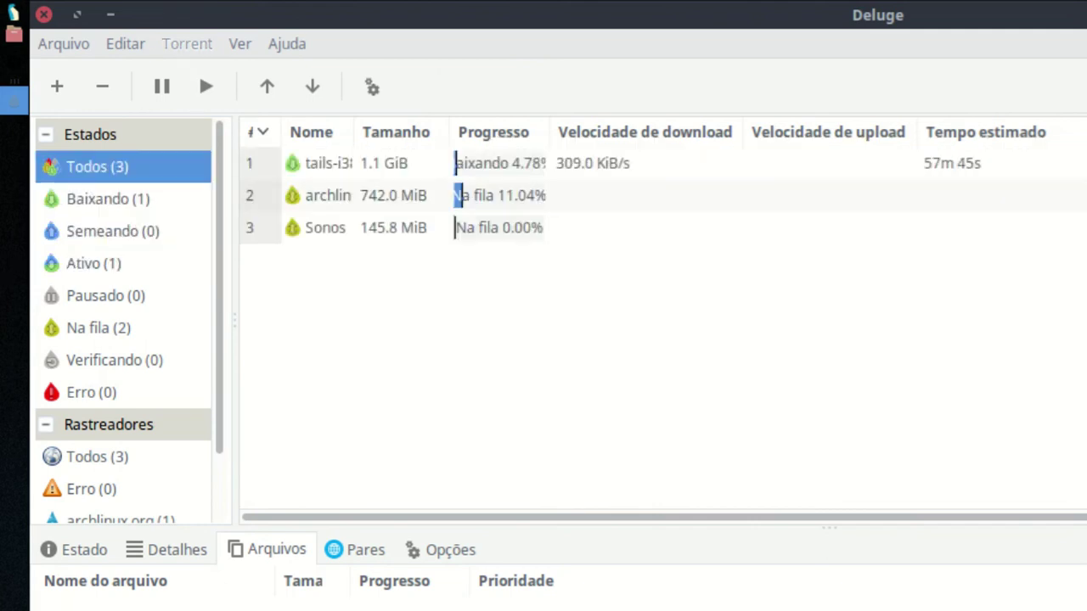
Hide the empty states in the sidebar again and look over the help options.
left_click(239, 44)
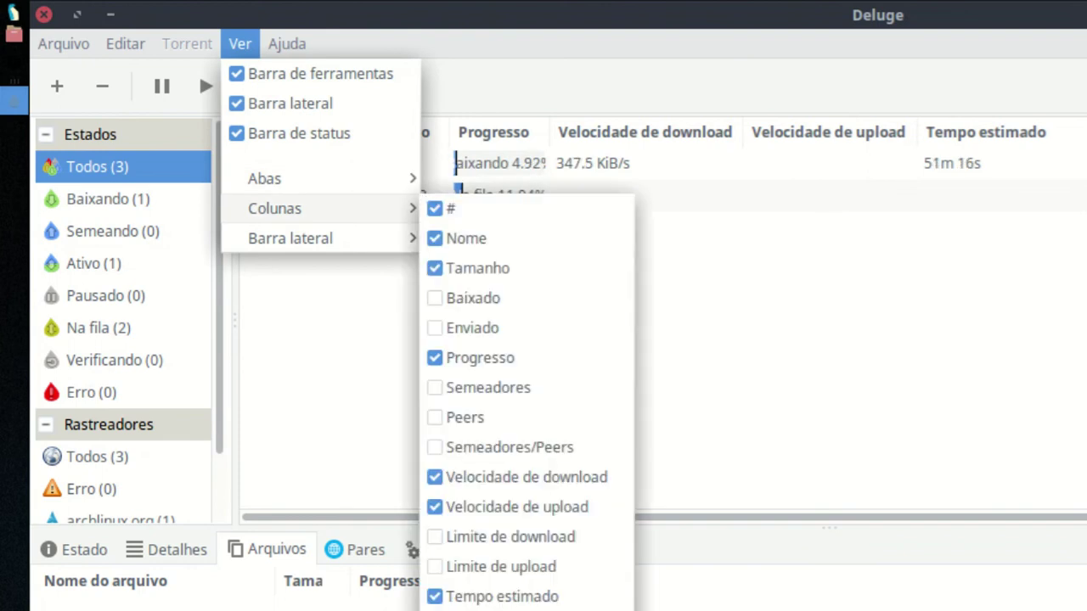
mouse_move(290, 238)
left_click(501, 232)
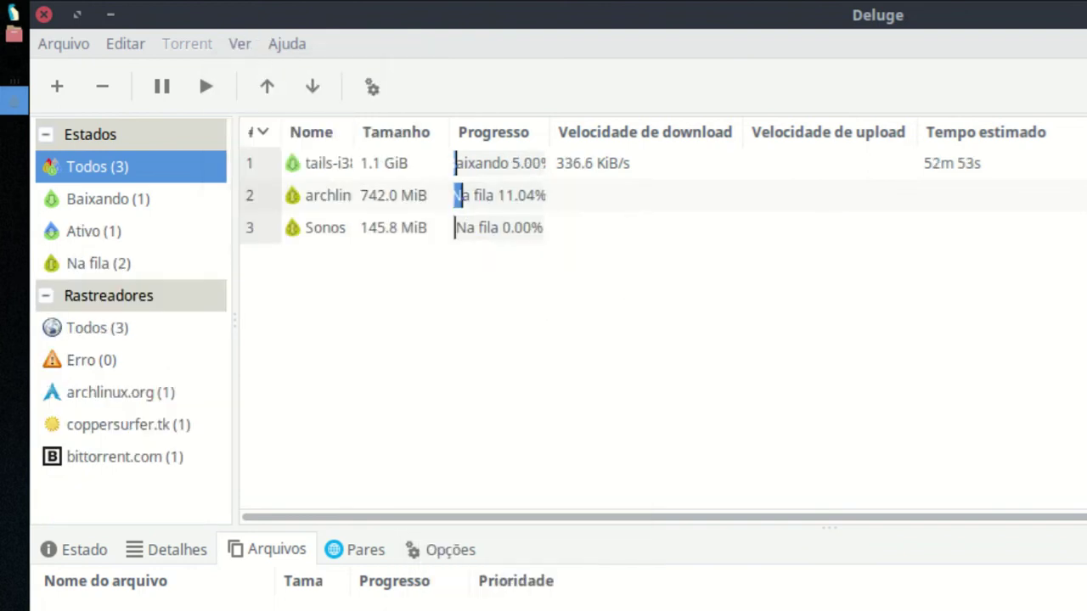
left_click(287, 44)
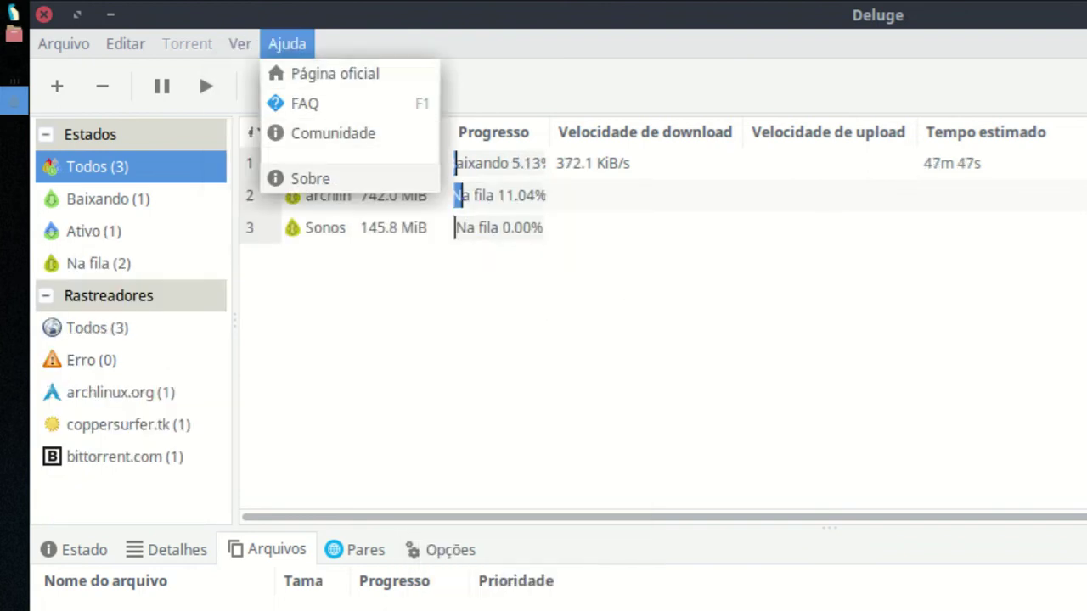
key("Escape")
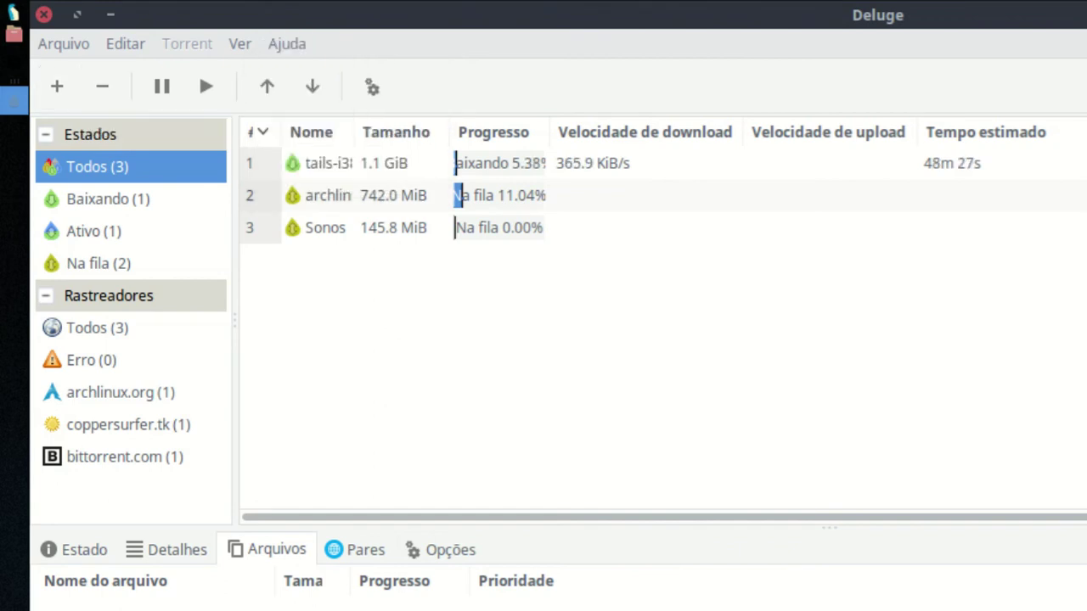
Pause the tails-i386-2.5 torrent and resume it.
left_click(255, 163)
left_click(161, 86)
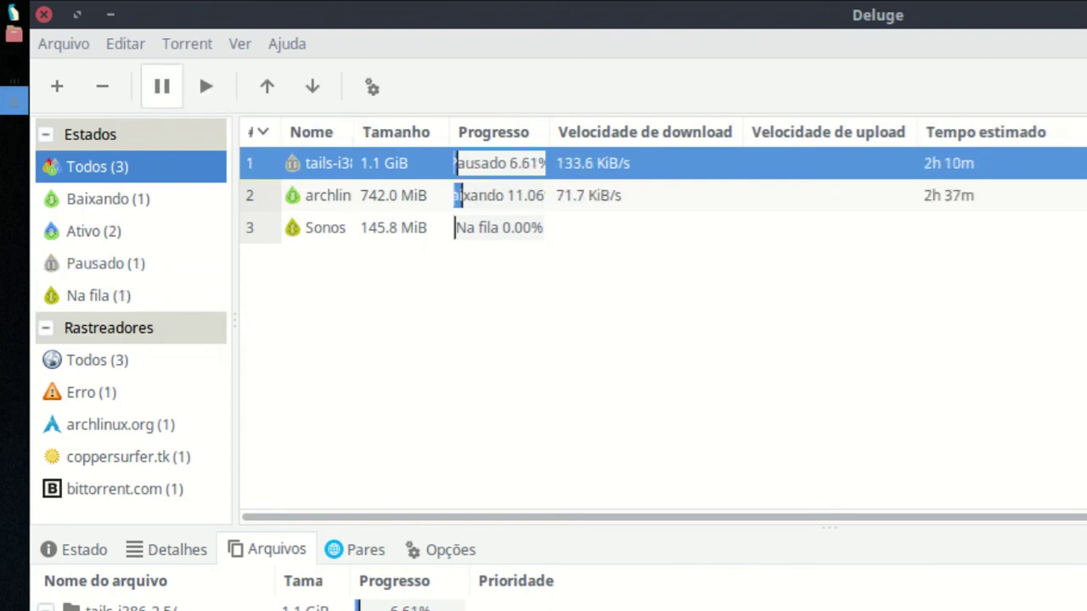
left_click(206, 85)
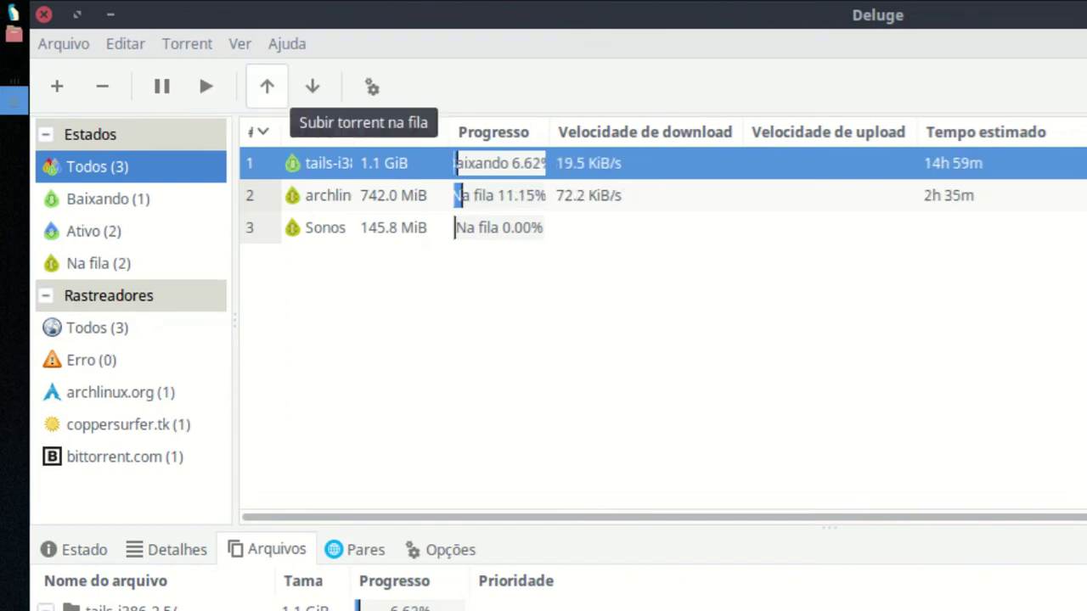
Move the tails-i386-2.5 torrent down two places in the queue and back up to first place.
left_click(312, 85)
left_click(313, 86)
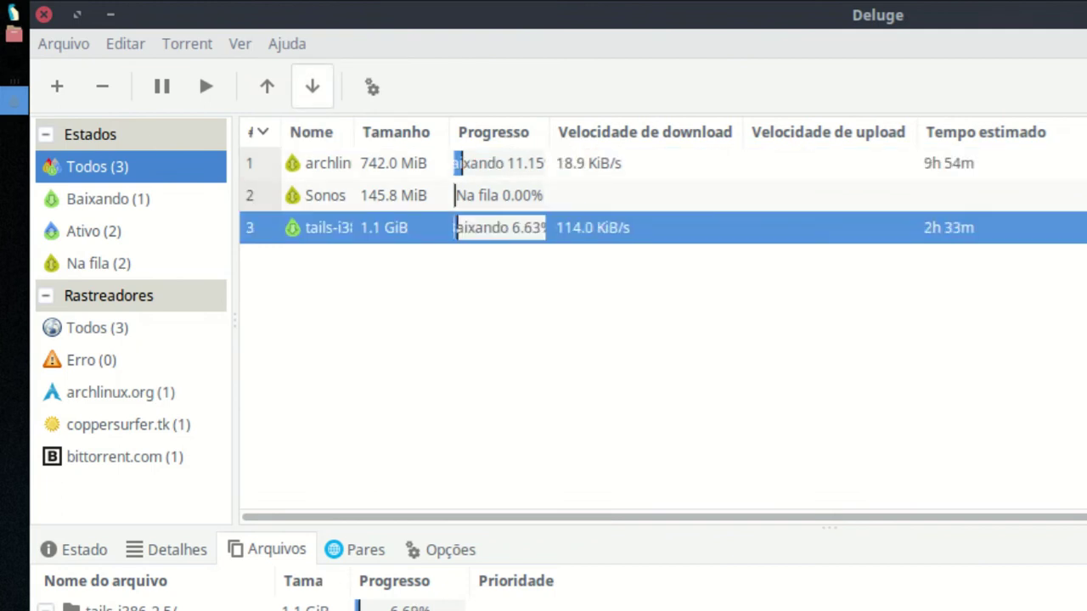
left_click(266, 86)
left_click(267, 86)
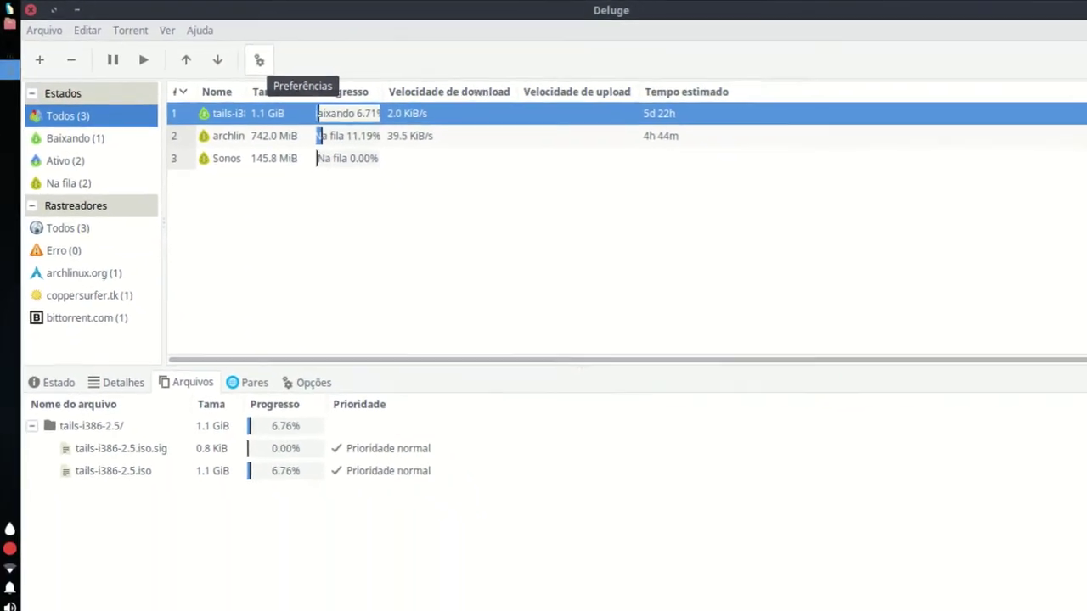
Open the preferences and close them without changing anything.
left_click(350, 82)
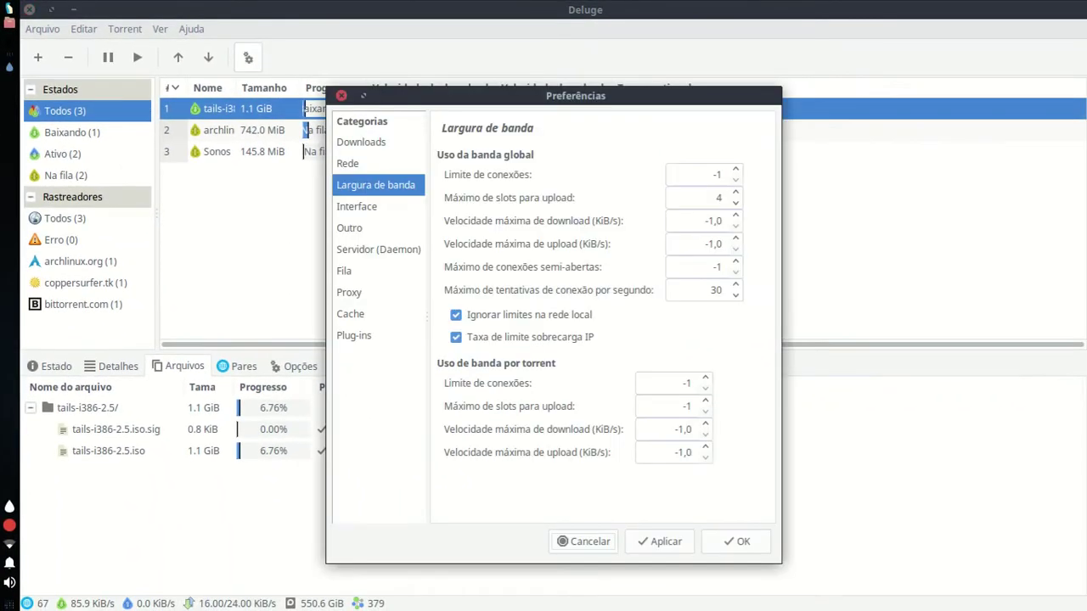
left_click(340, 95)
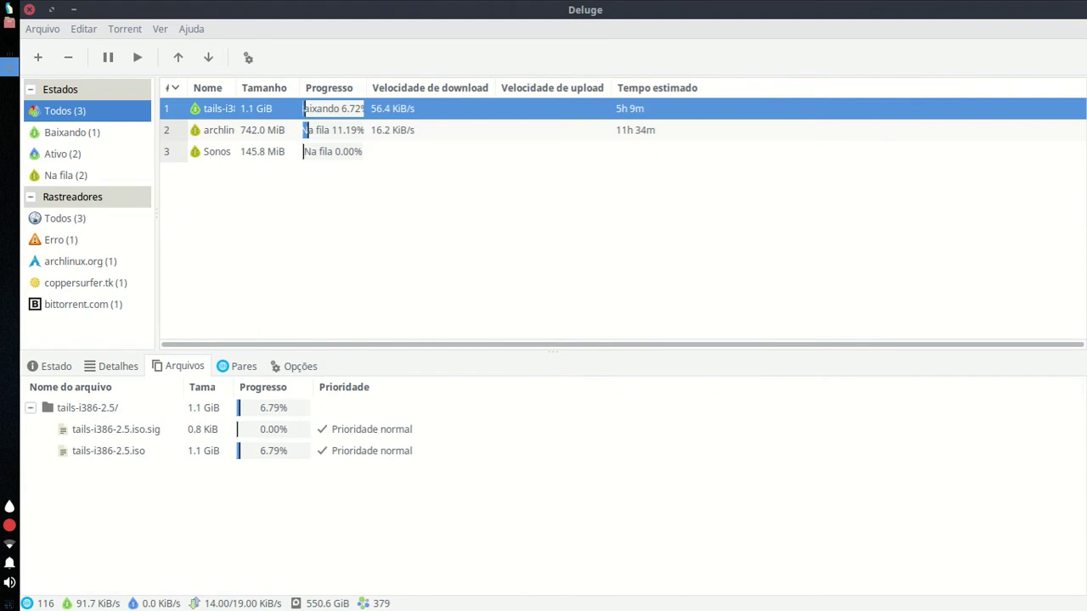
Try out wider columns in the torrent list and return them to their narrow width.
left_click_drag(237, 88, 365, 99)
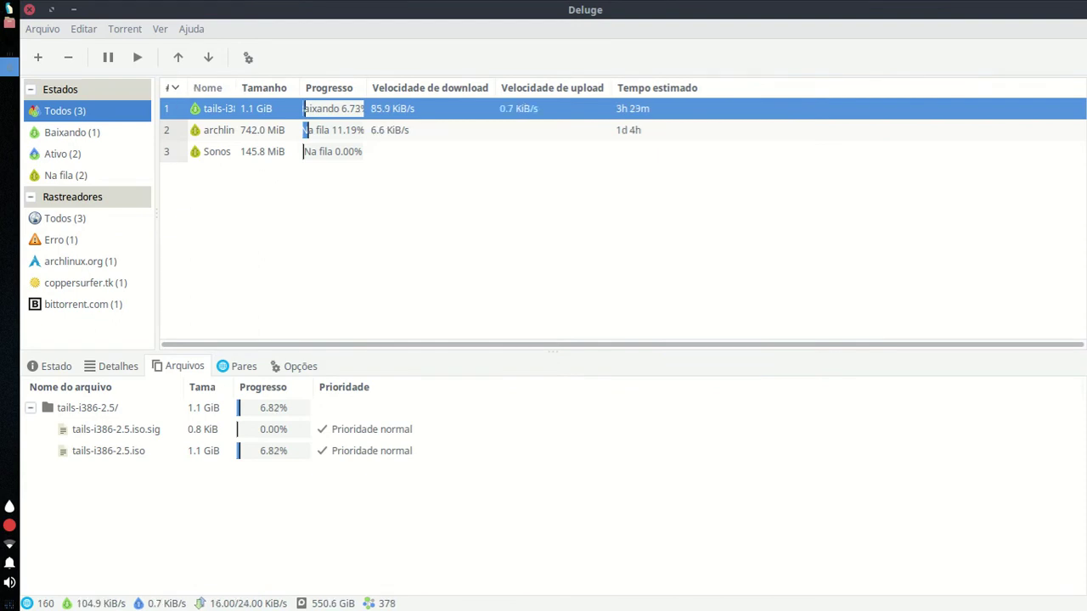
left_click_drag(424, 117, 285, 115)
mouse_move(365, 147)
left_mouse_down()
mouse_move(342, 145)
mouse_move(354, 146)
left_mouse_up()
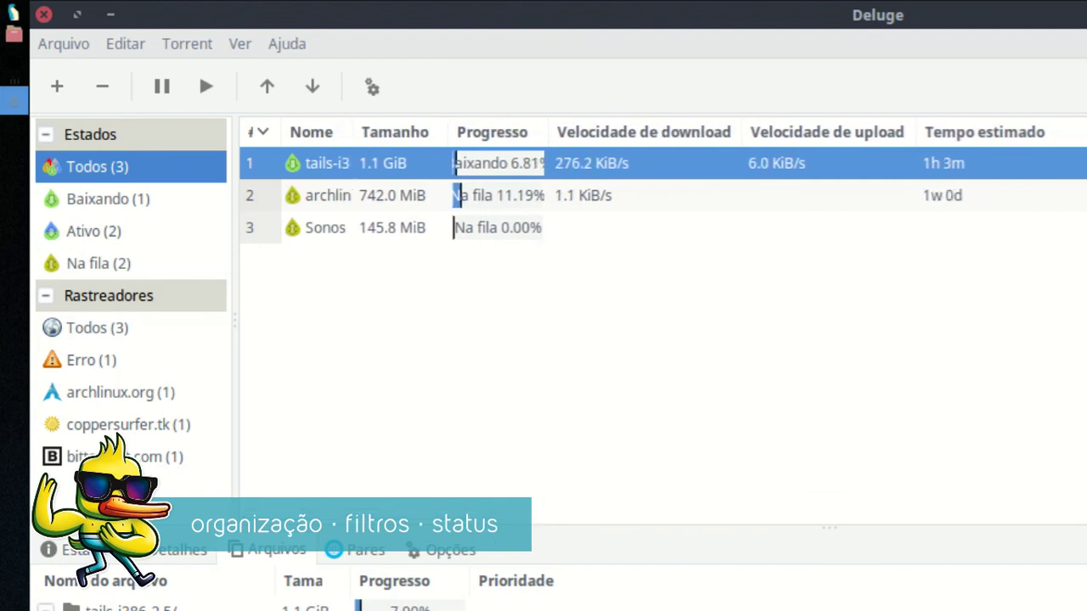
Sort the torrent list by name in both directions and return it to queue order.
left_click(311, 132)
left_click(311, 132)
left_click(311, 132)
left_click(311, 131)
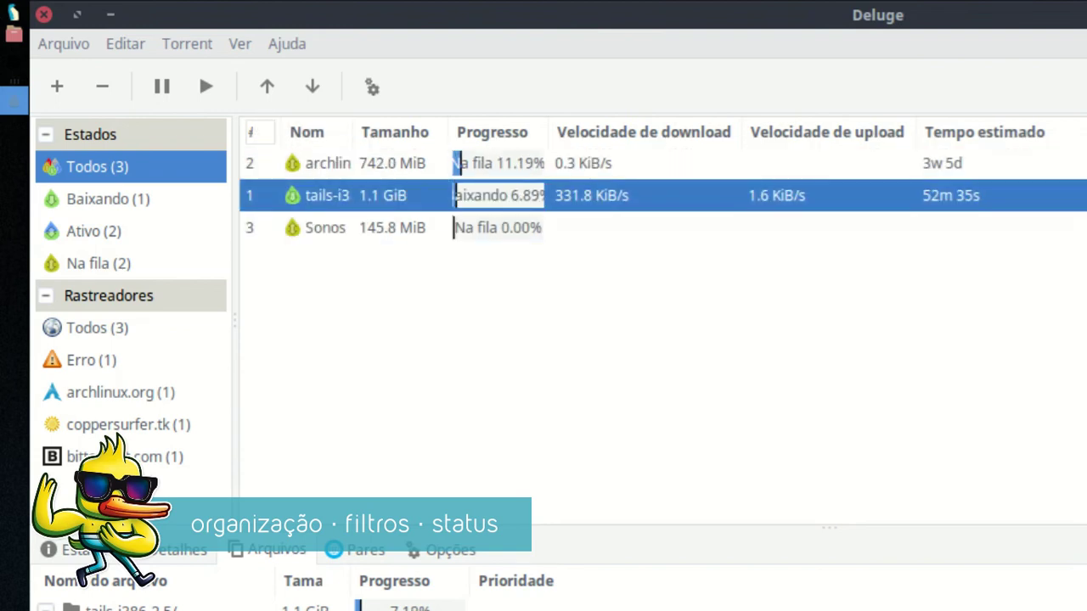
left_click(311, 132)
Widen the Nome and Progresso columns so the full torrent names and progress texts fit.
left_click_drag(355, 134, 511, 133)
left_click_drag(737, 132, 791, 133)
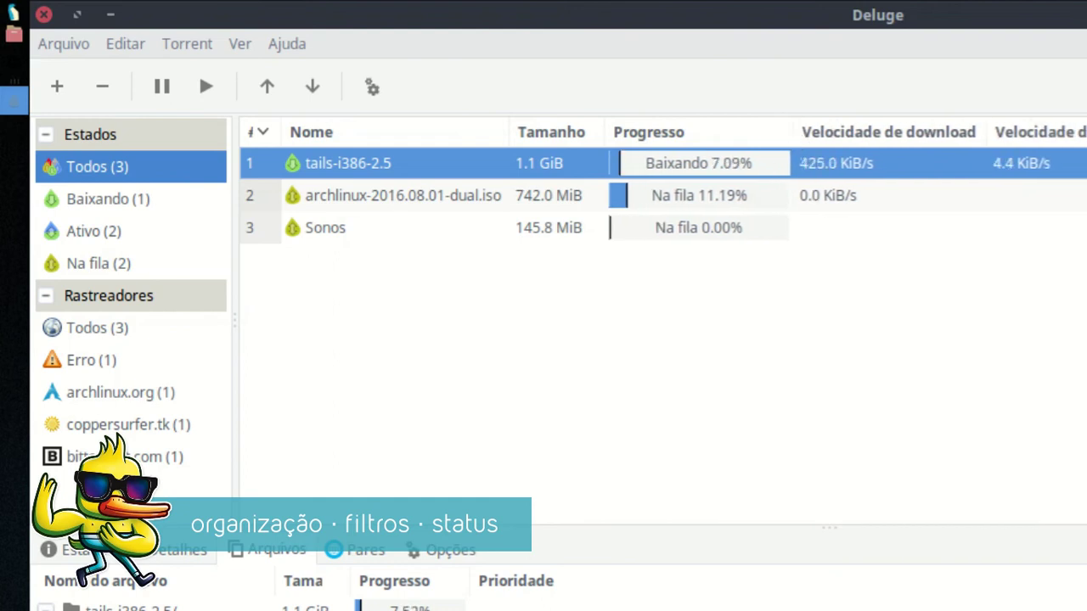
Collapse and expand the Estados group, and filter the torrents by Baixando, Ativo and Na fila.
left_click(46, 134)
left_click(46, 135)
left_click(108, 199)
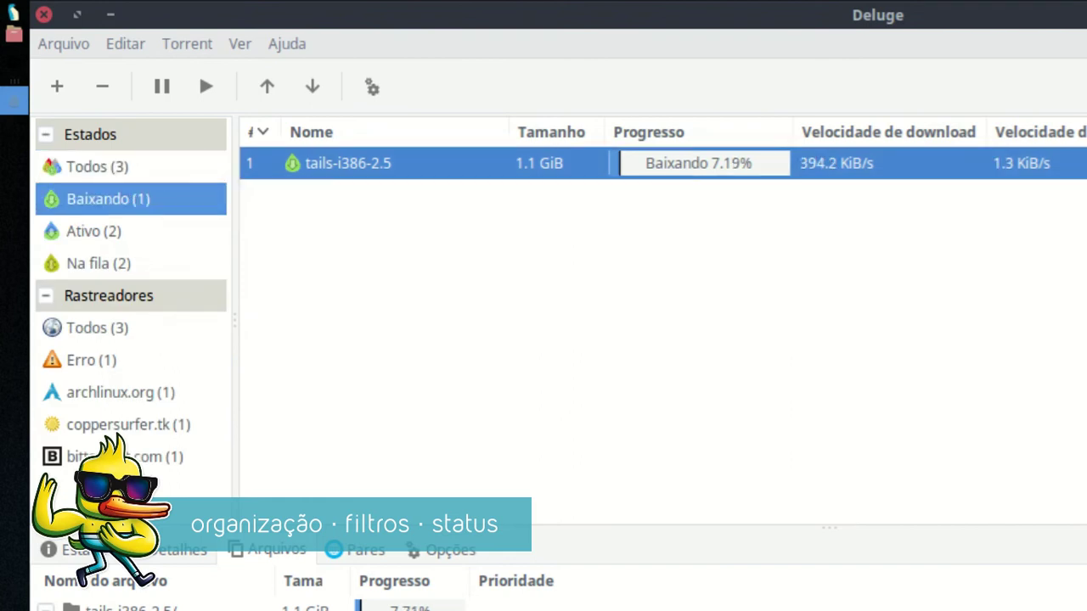
left_click(93, 231)
left_click(98, 263)
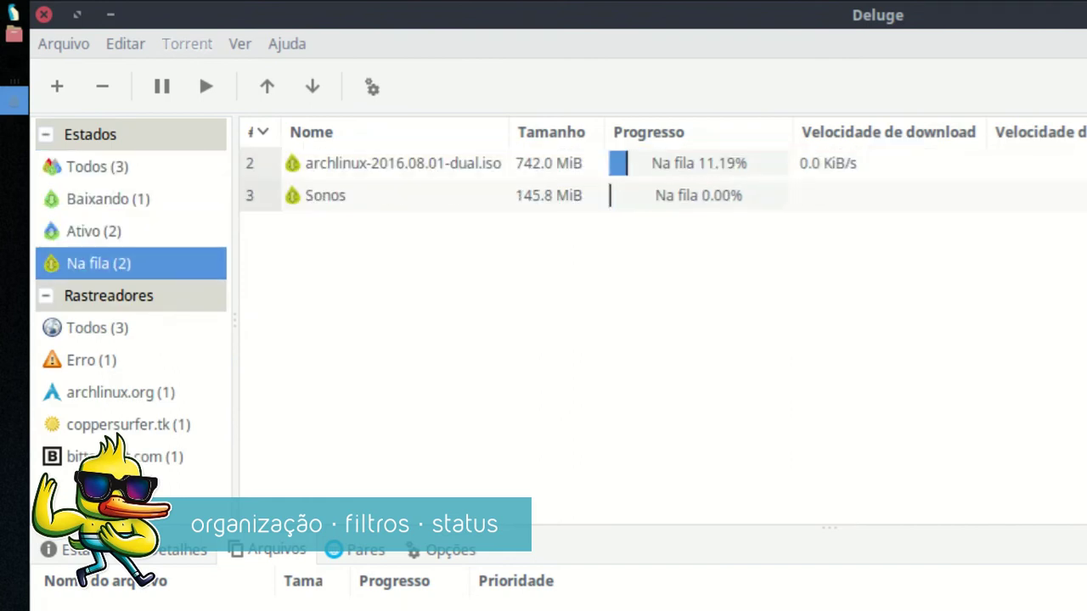
Pause all torrents in the Todos entry of Estados and resume all of them.
right_click(167, 174)
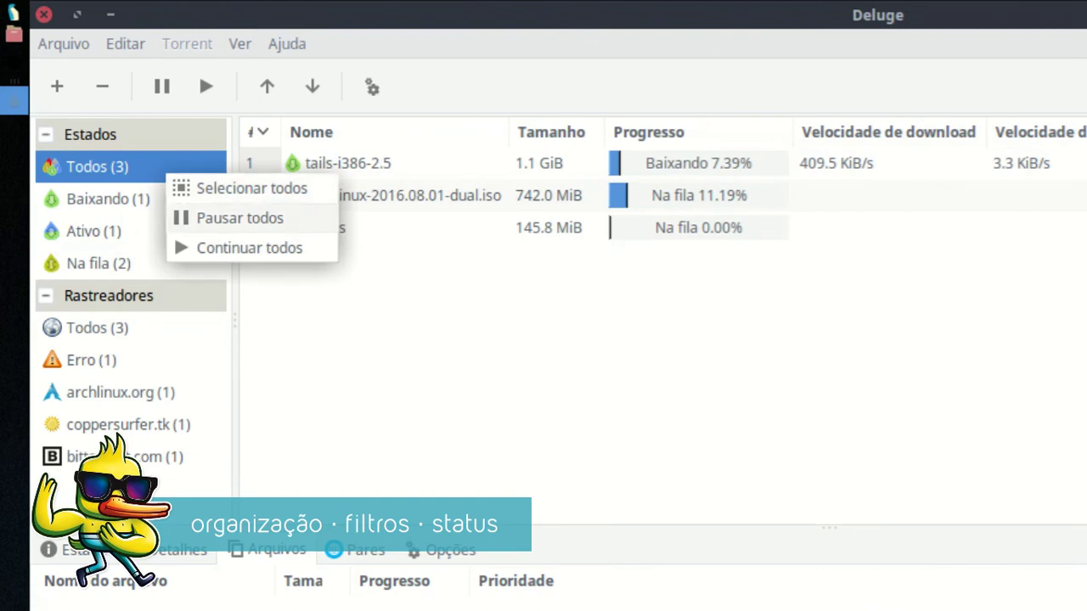
left_click(239, 218)
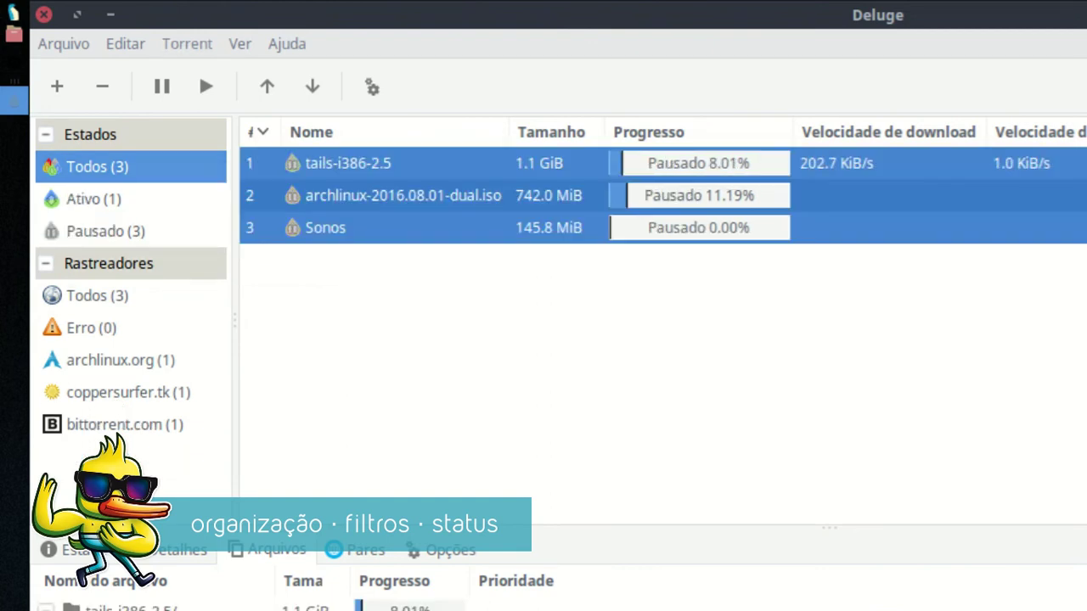
right_click(159, 173)
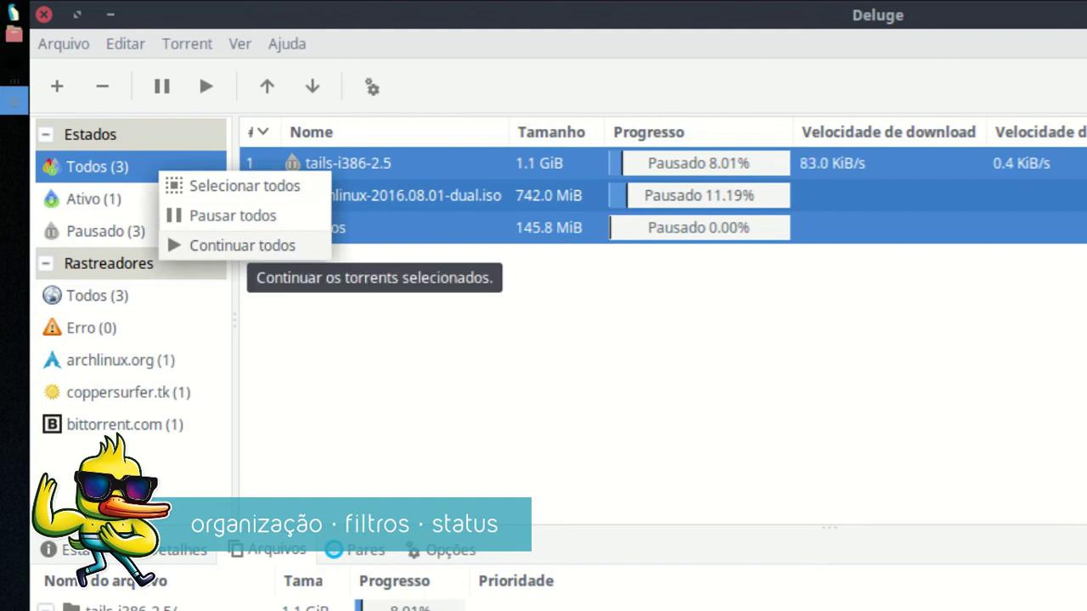
left_click(242, 245)
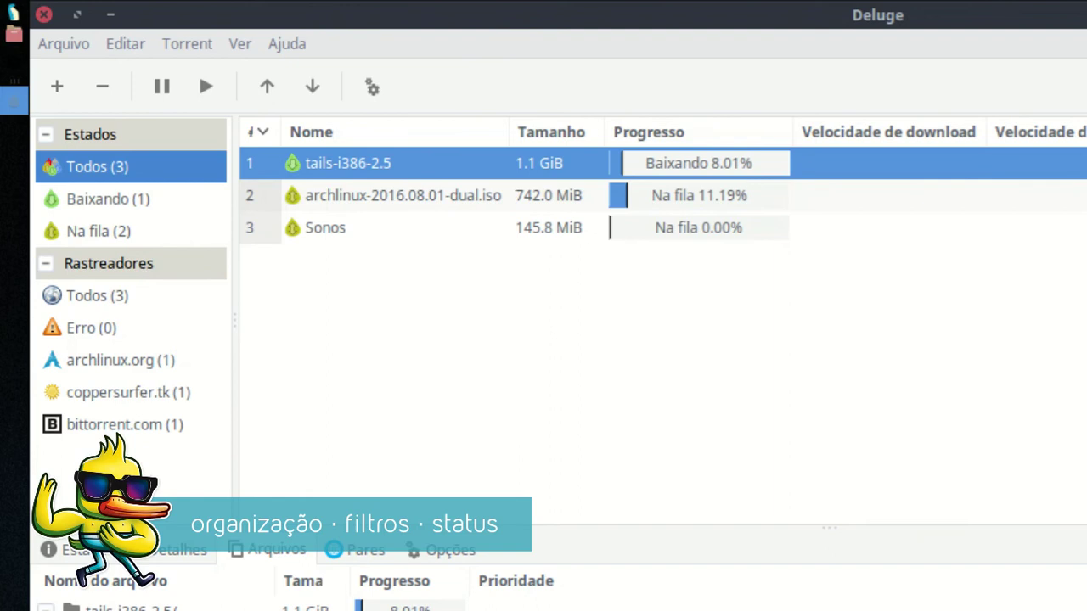
Filter by Todos under Rastreadores, select all its torrents, and reduce the selection to tails-i386-2.5.
left_click(170, 328)
right_click(177, 329)
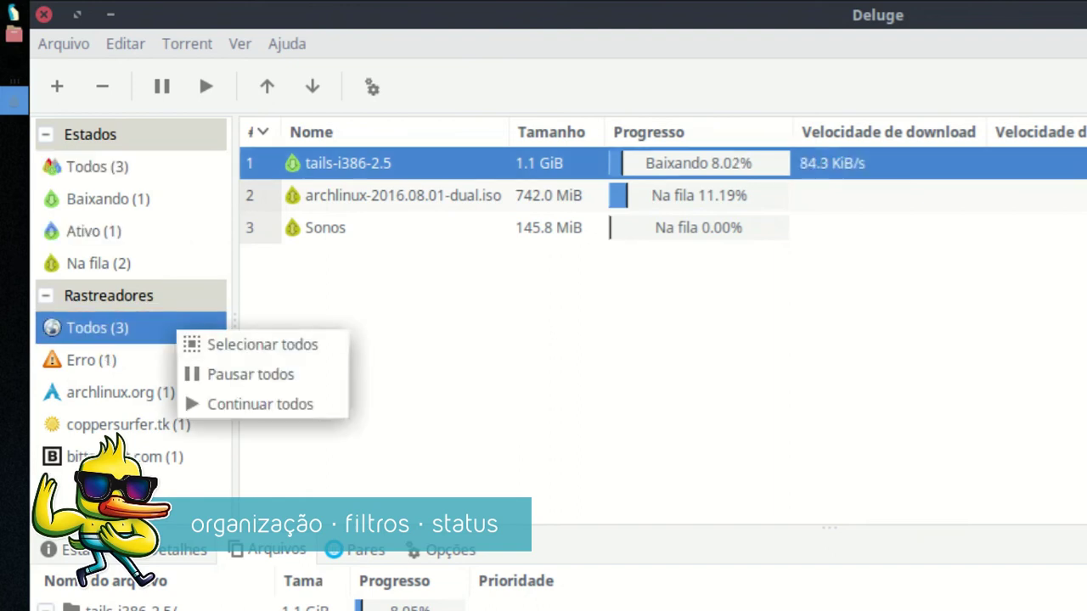
left_click(255, 344)
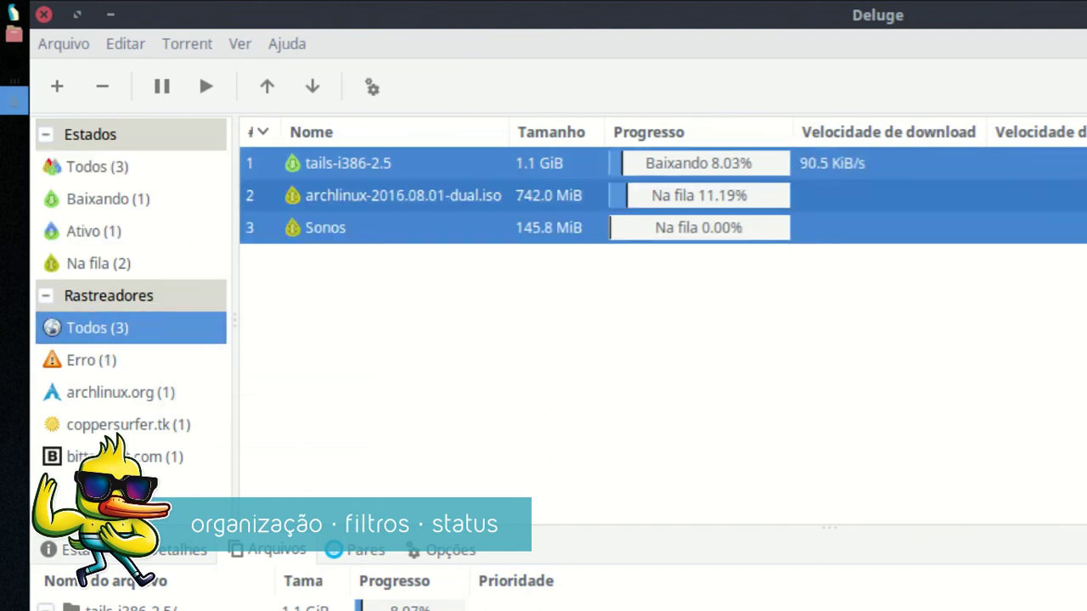
left_click(348, 163)
Pause all torrents in the Todos entry of Rastreadores, resume them all, and select only tails-i386-2.5.
right_click(141, 331)
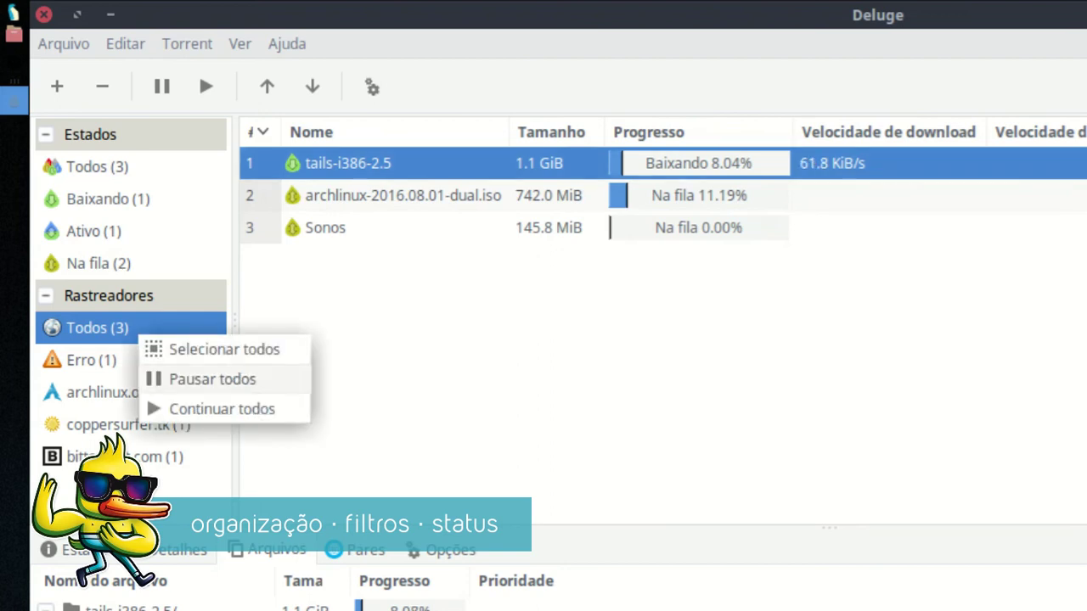
left_click(212, 379)
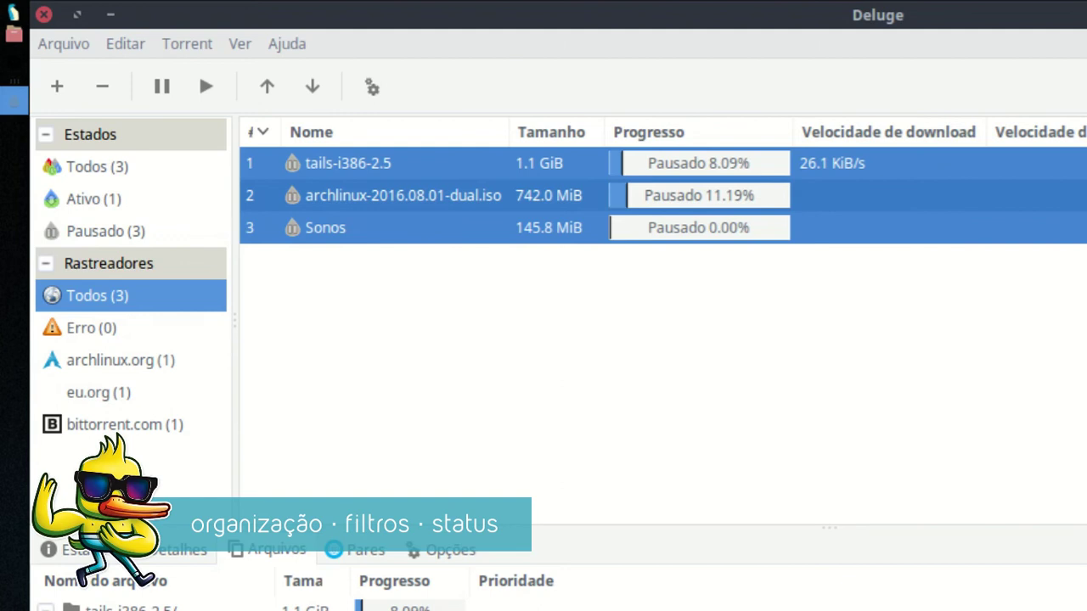
right_click(169, 297)
left_click(246, 372)
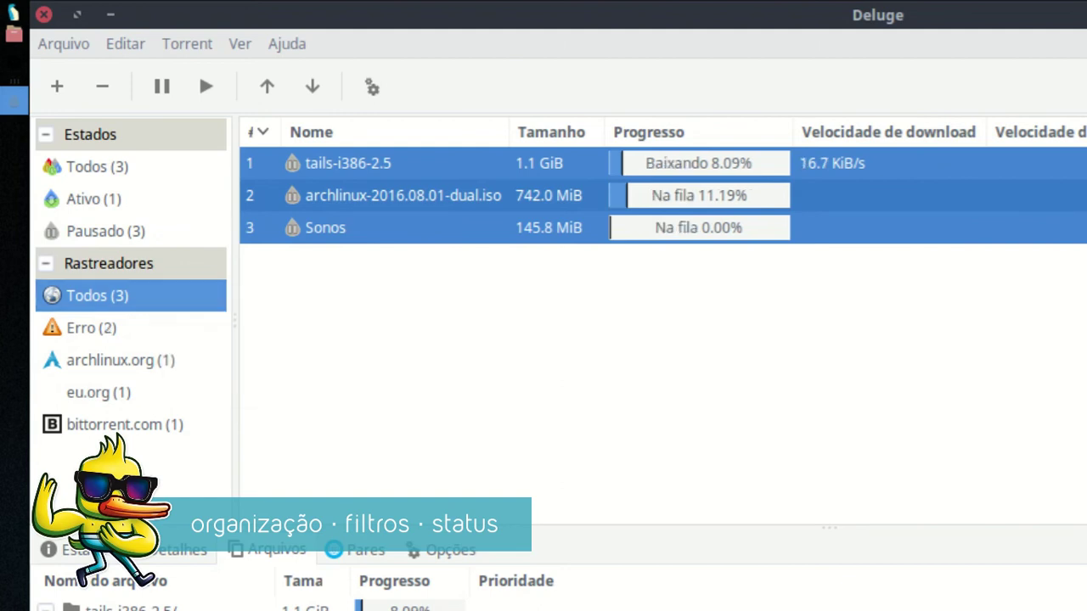
left_click(348, 163)
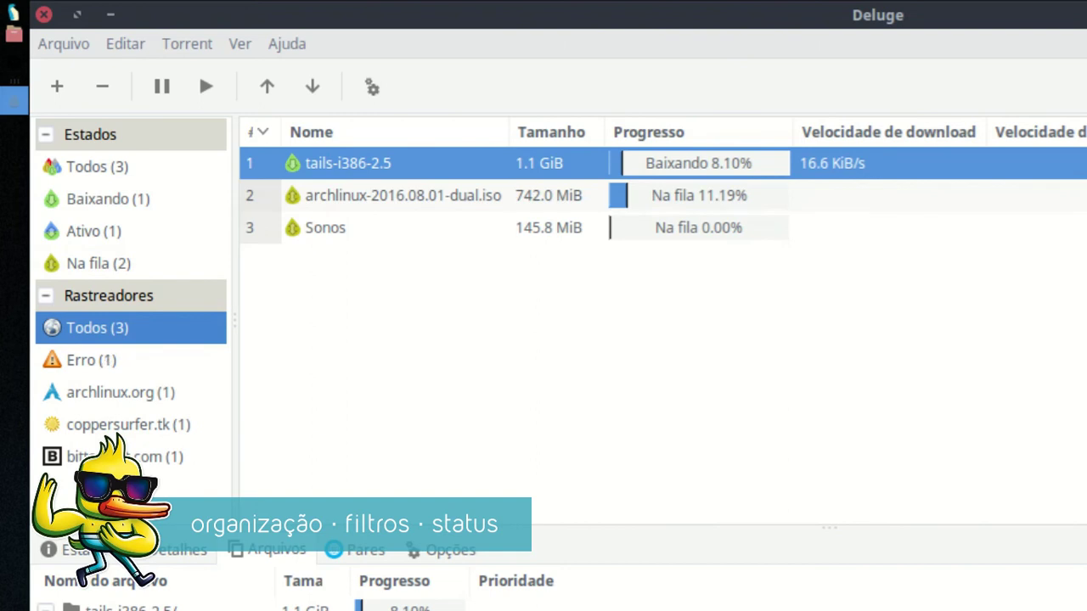
Clear the queue-number sorting, hide the Velocidade de upload column, and show the Peers column in the torrent list.
left_click(255, 131)
left_click(255, 131)
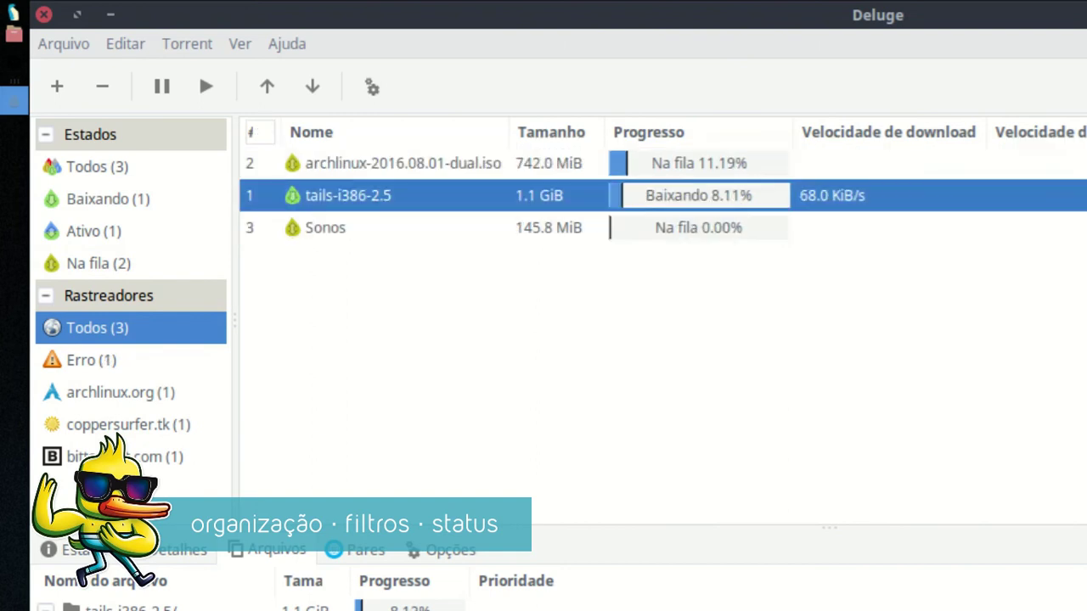
right_click(266, 133)
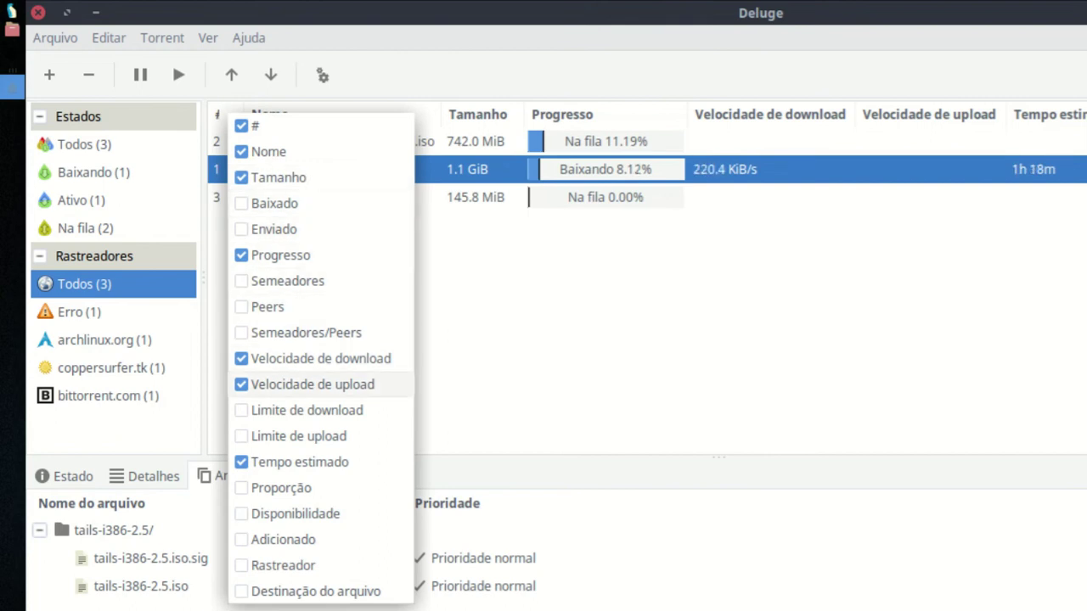
left_click(312, 384)
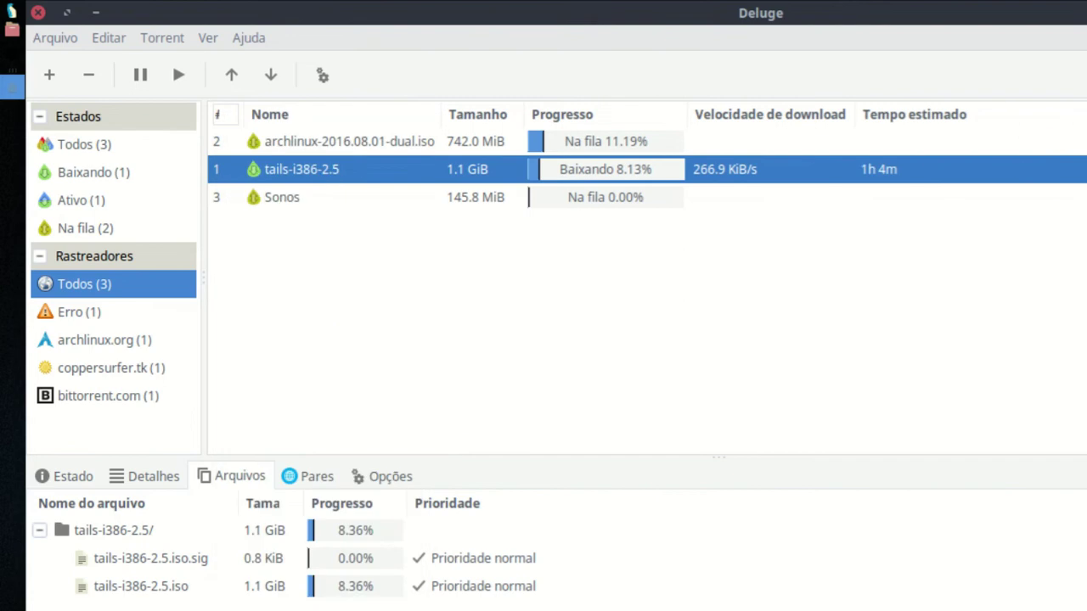
right_click(244, 114)
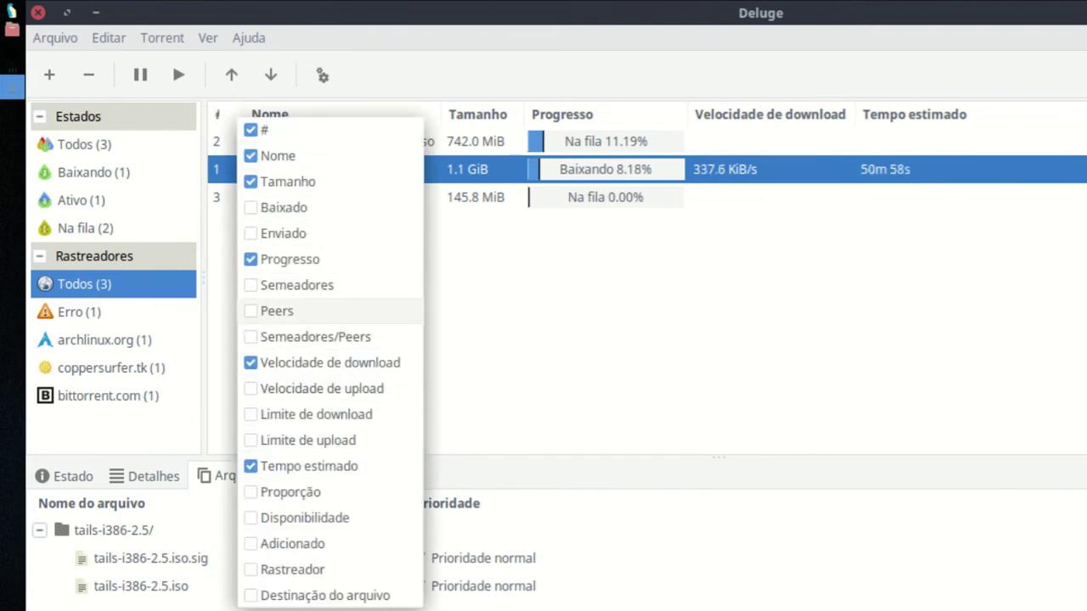
left_click(280, 311)
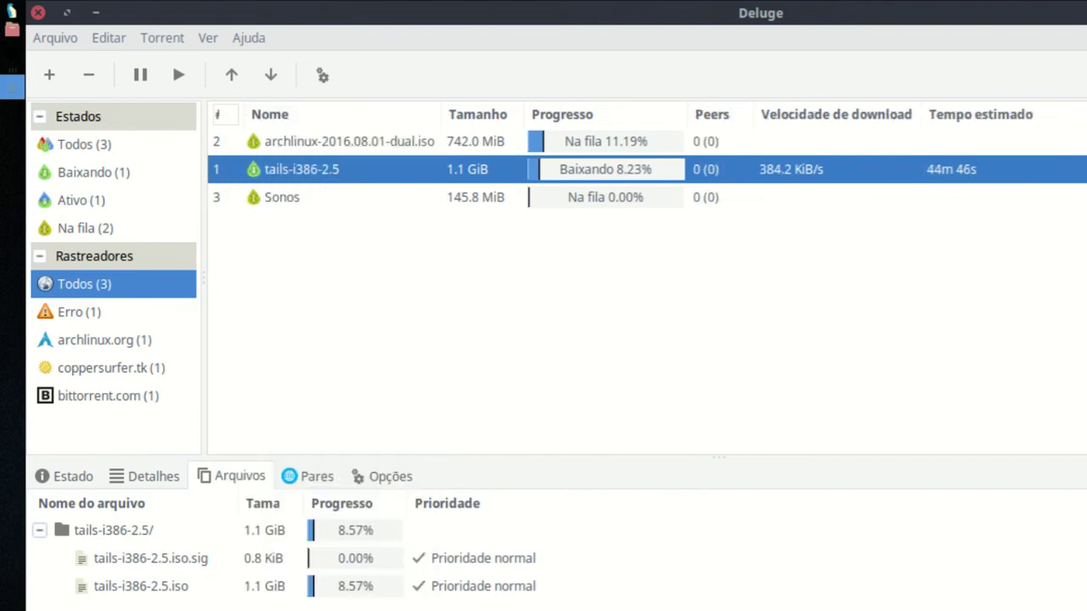
Sort the torrent list by Peers, return it to queue order, and select tails-i386-2.5.
left_click(282, 197)
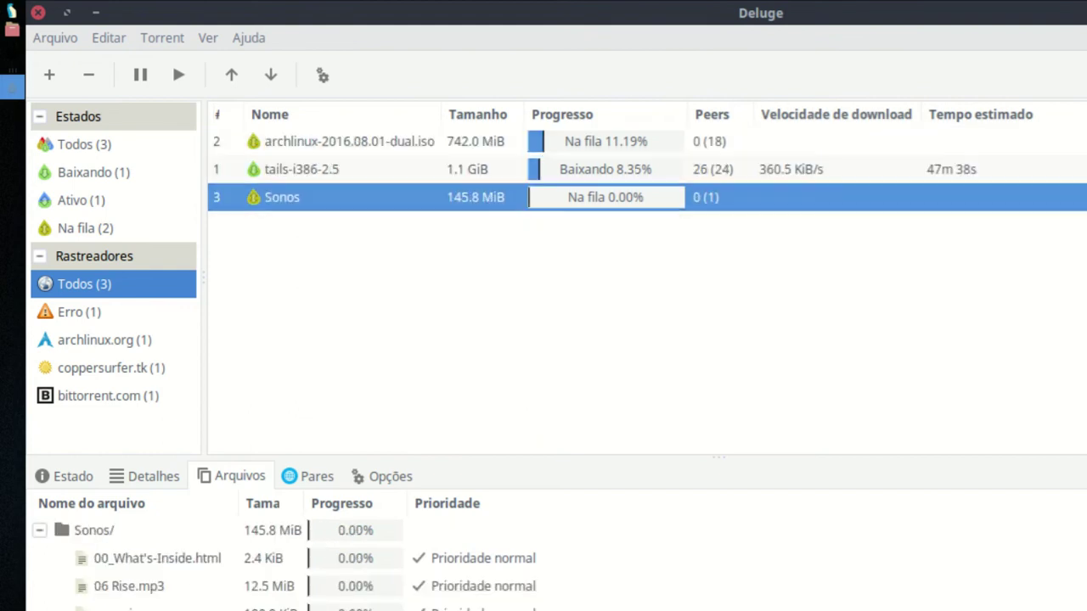
left_click(711, 114)
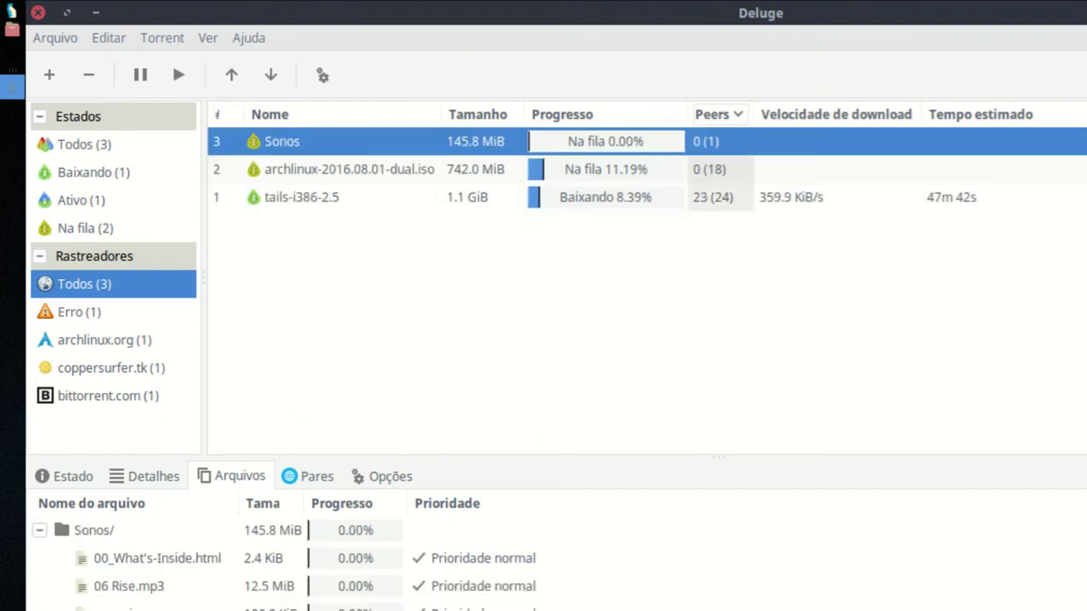
left_click(223, 114)
left_click(302, 141)
Show the Baixado column in the torrent list and look over the other available columns.
right_click(236, 114)
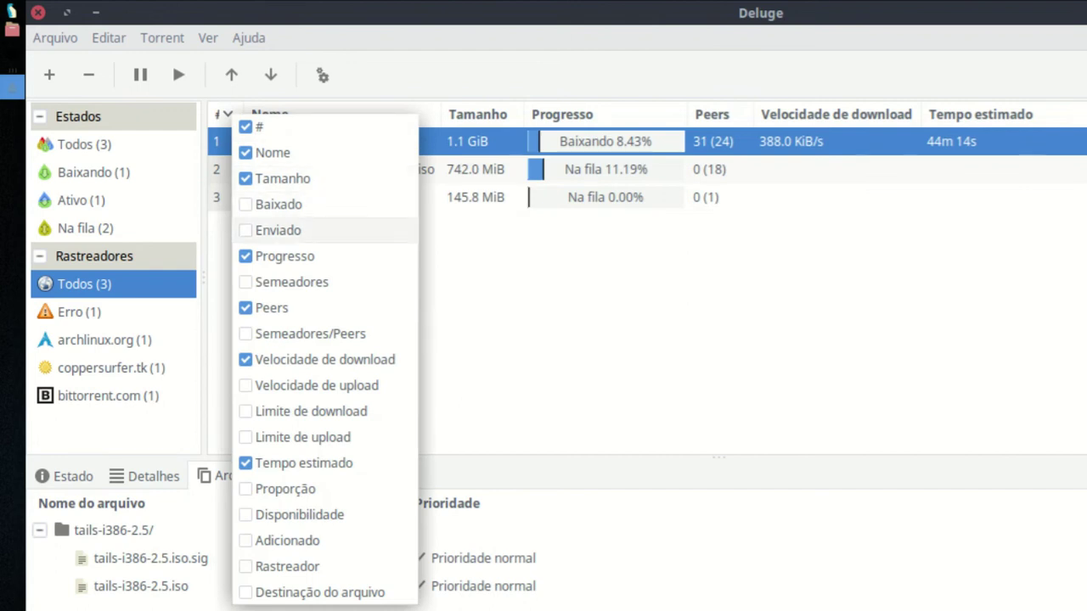
left_click(271, 203)
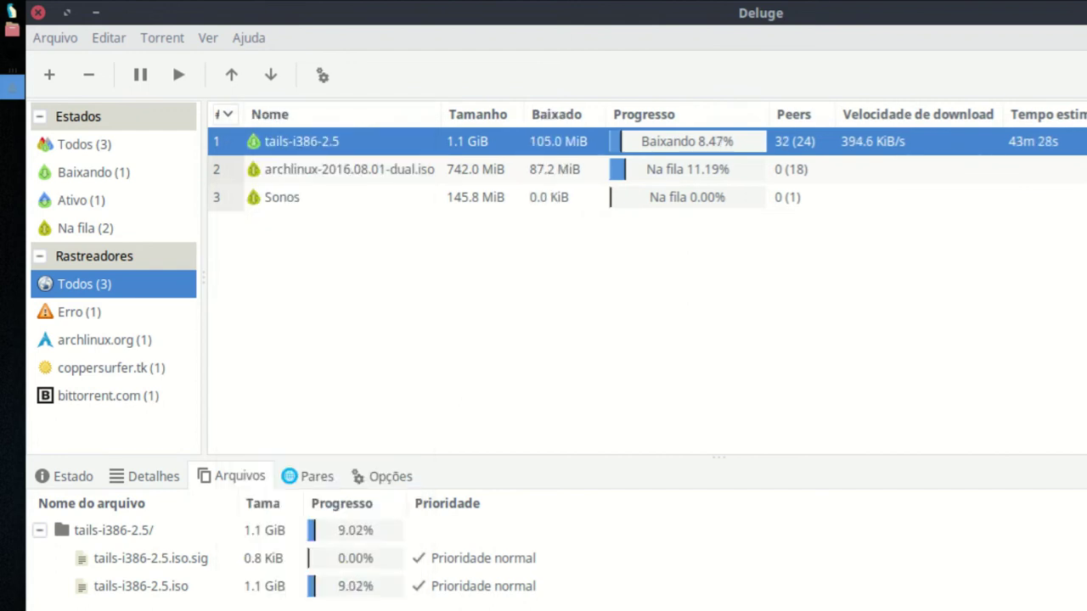
right_click(227, 114)
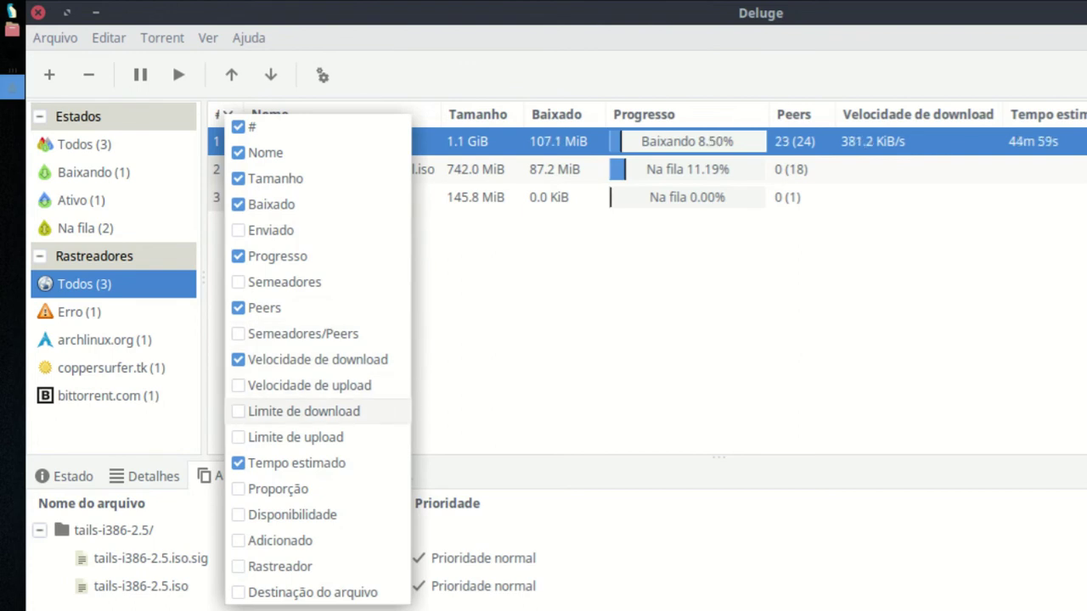
key("Escape")
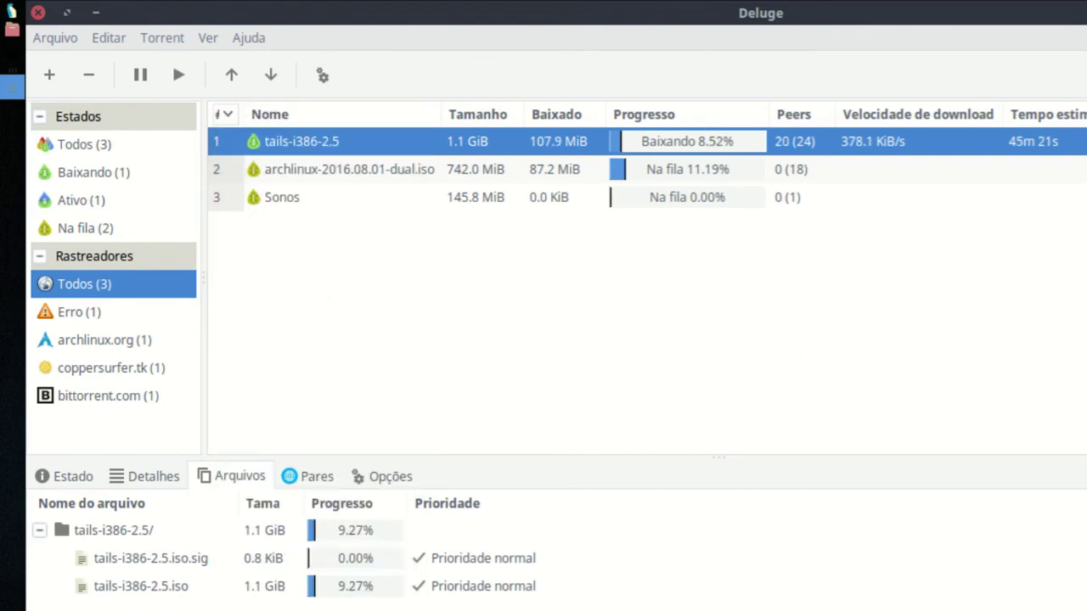
Open the download folder of tails-i386-2.5, view its ISO file inside the tails-i386-2.5 folder, and close the file manager.
key("Menu")
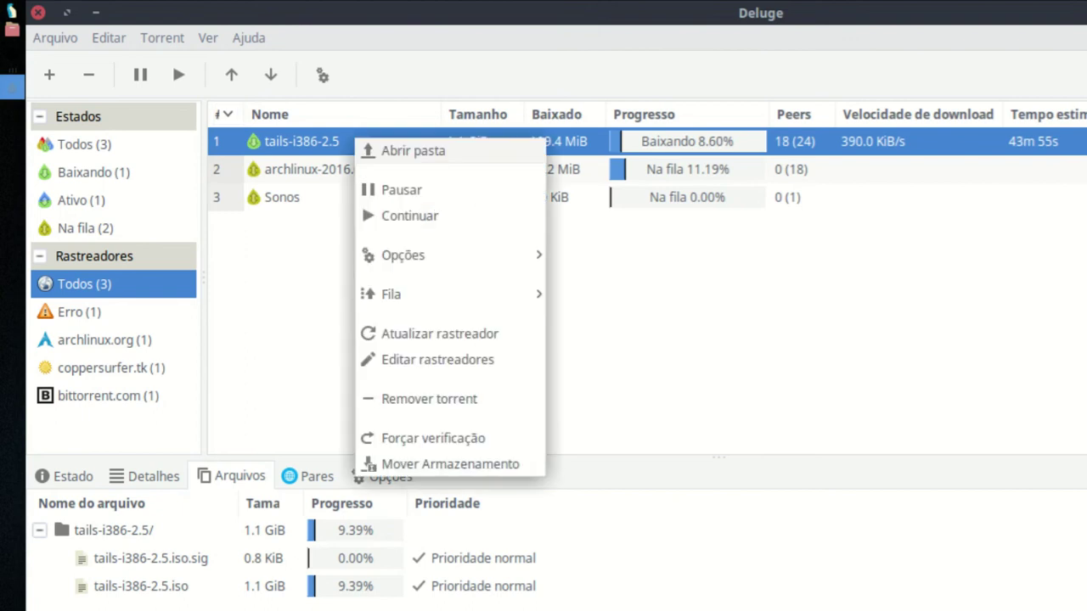
key("Return")
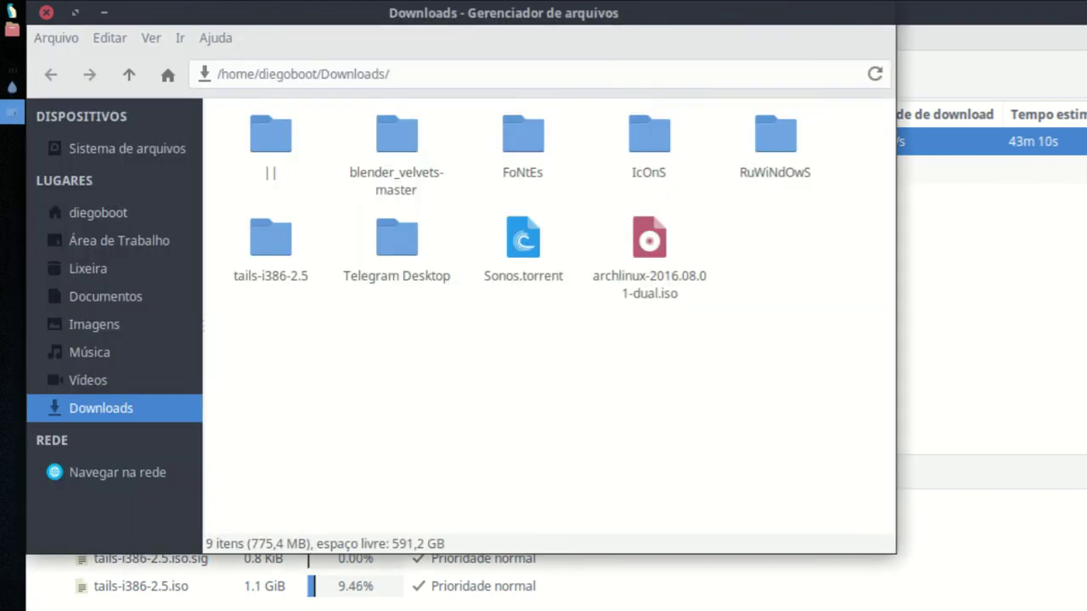
left_click(871, 391)
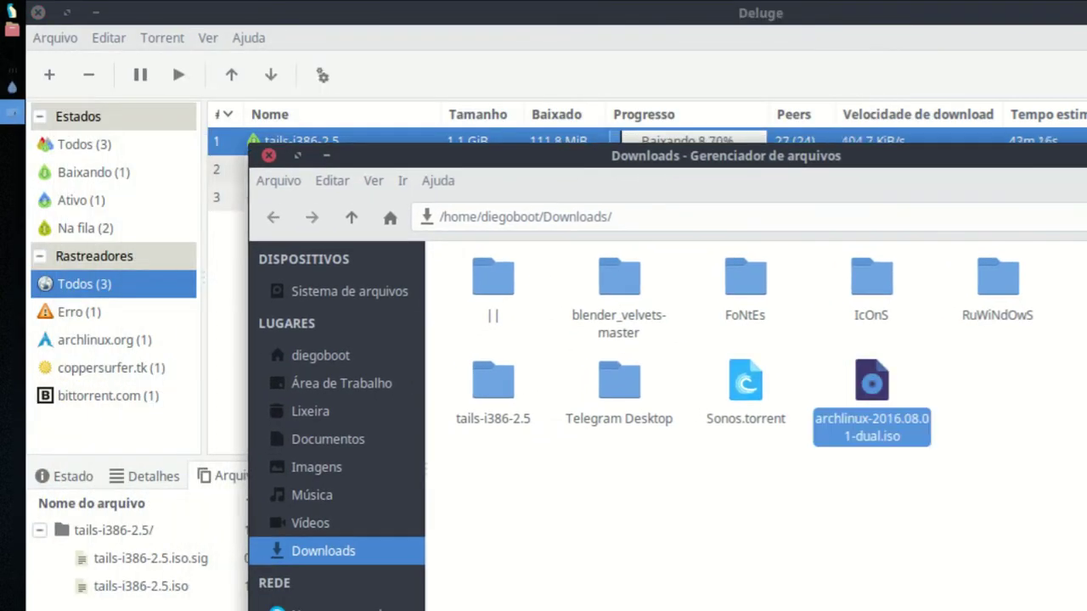
left_click(492, 382)
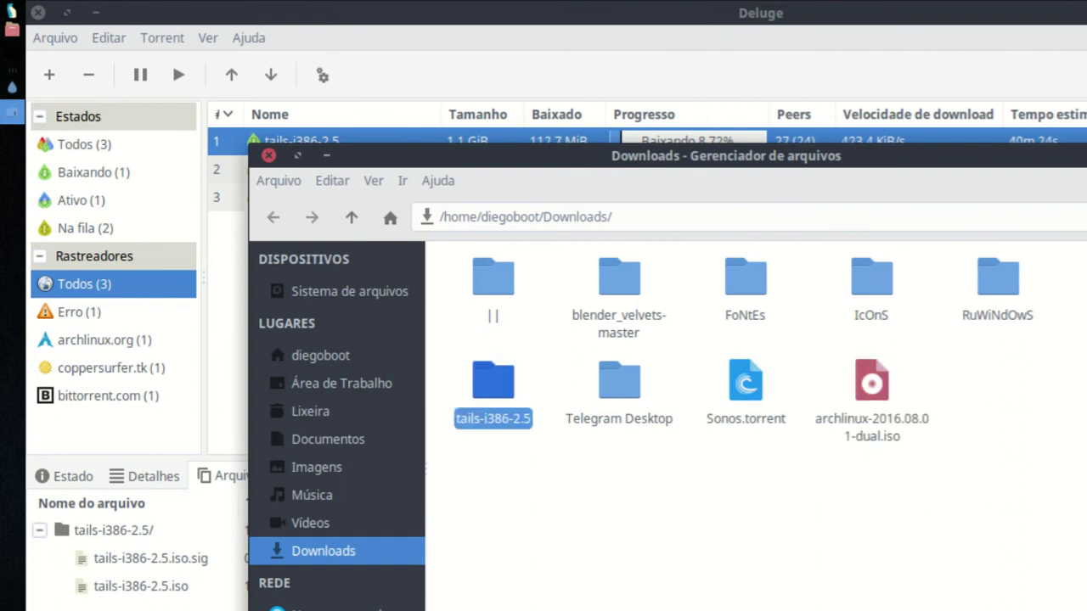
right_click(496, 357)
left_click(520, 366)
left_click(482, 280)
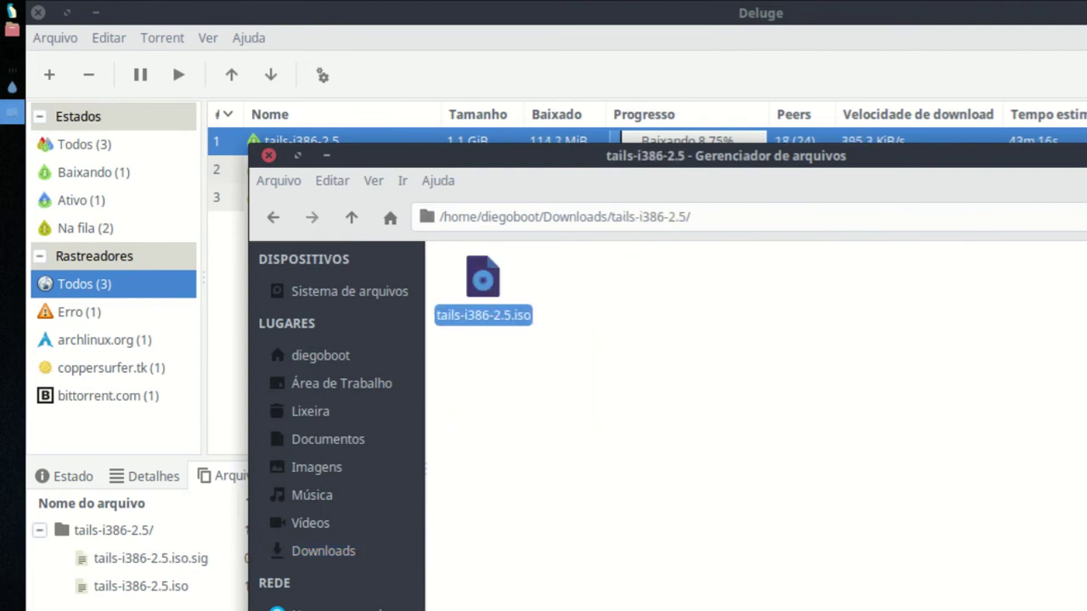
left_click(268, 155)
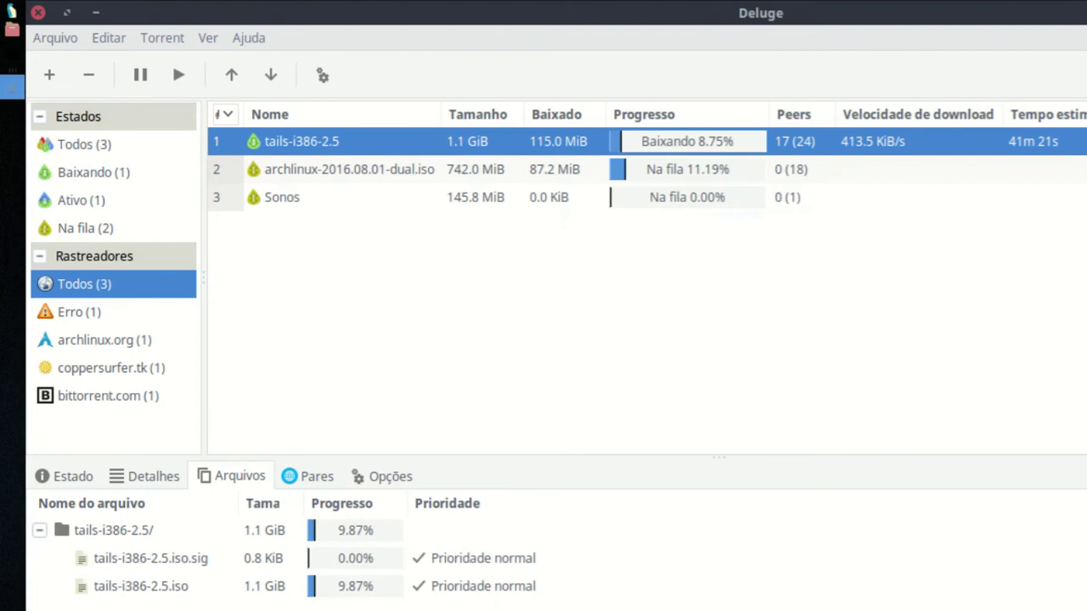
Set a custom maximum download speed limit for the tails-i386-2.5 torrent.
right_click(353, 146)
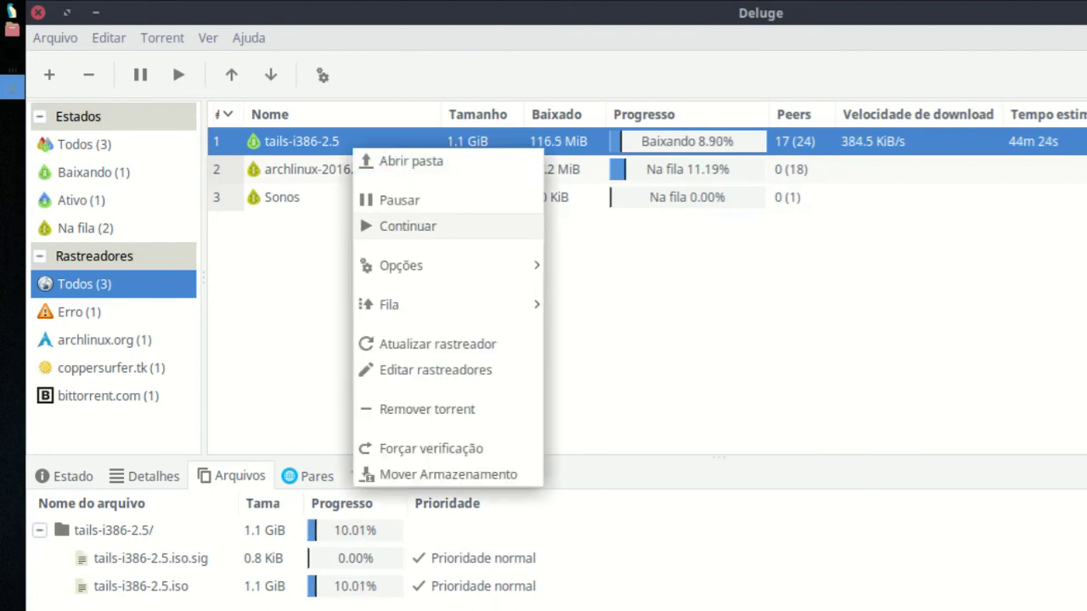
mouse_move(401, 265)
mouse_move(662, 264)
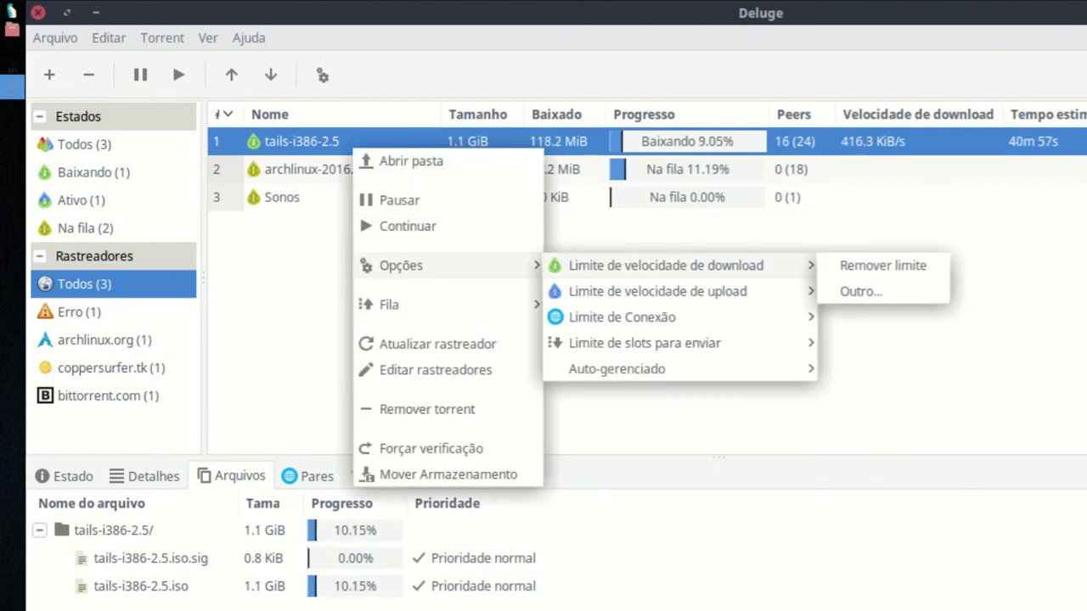
left_click(860, 291)
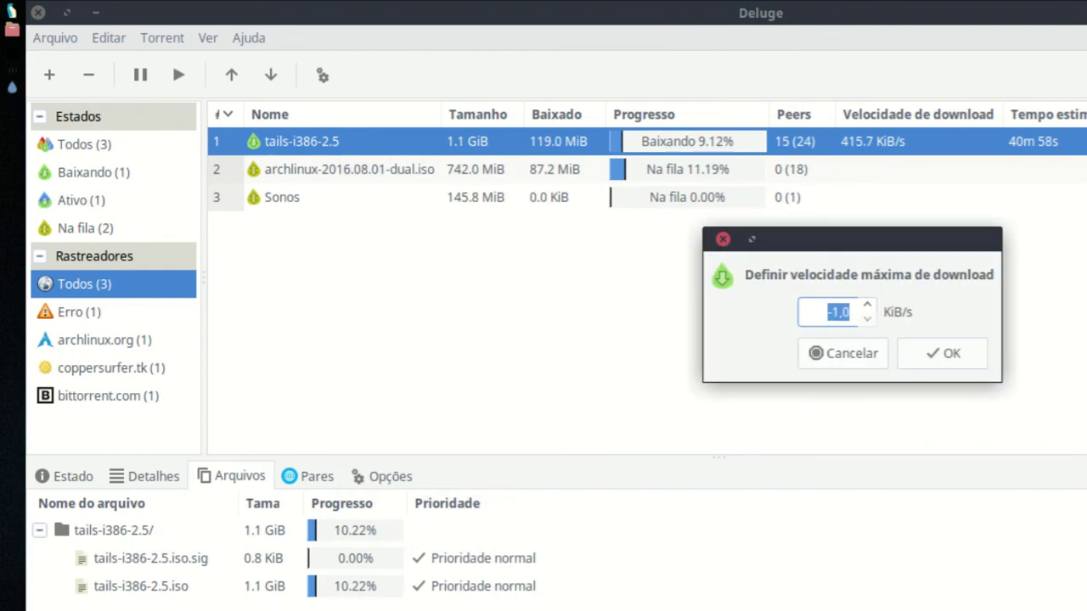
left_click_drag(863, 236, 709, 224)
key("Up")
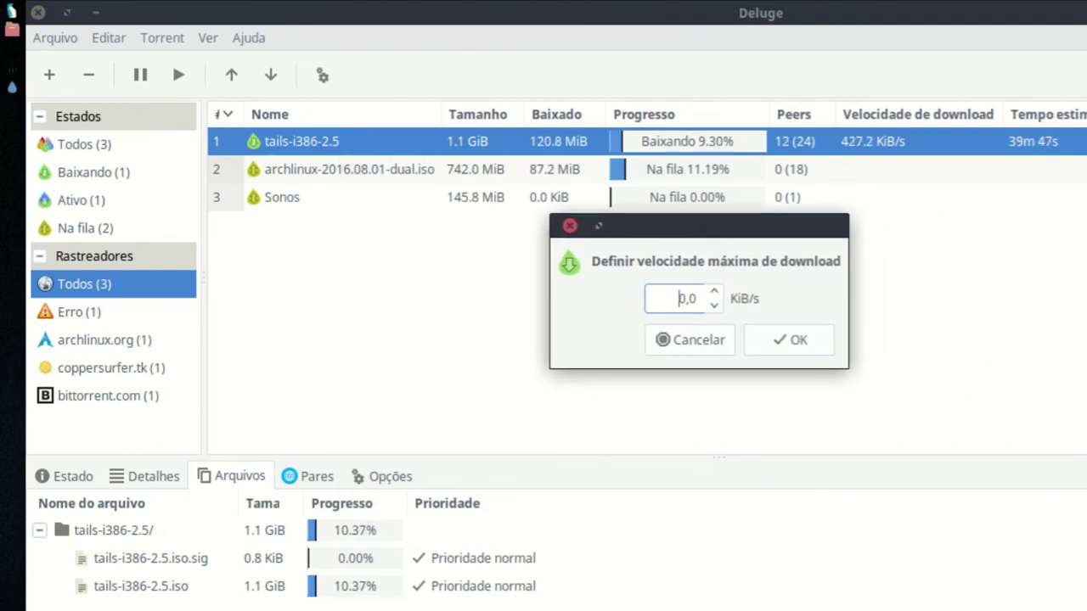
key("Up")
key("Up")
key("Up")
key("Up")
key("Up")
key("Up")
key("Up")
key("Up")
key("Up")
key("Up")
key("Up")
key("Up")
key("Up")
key("Up")
key("Up")
key("Up")
key("Up")
key("Up")
key("Up")
key("Up")
key("Up")
key("Up")
key("Up")
key("Up")
key("Up")
key("Up")
key("Up")
key("Return")
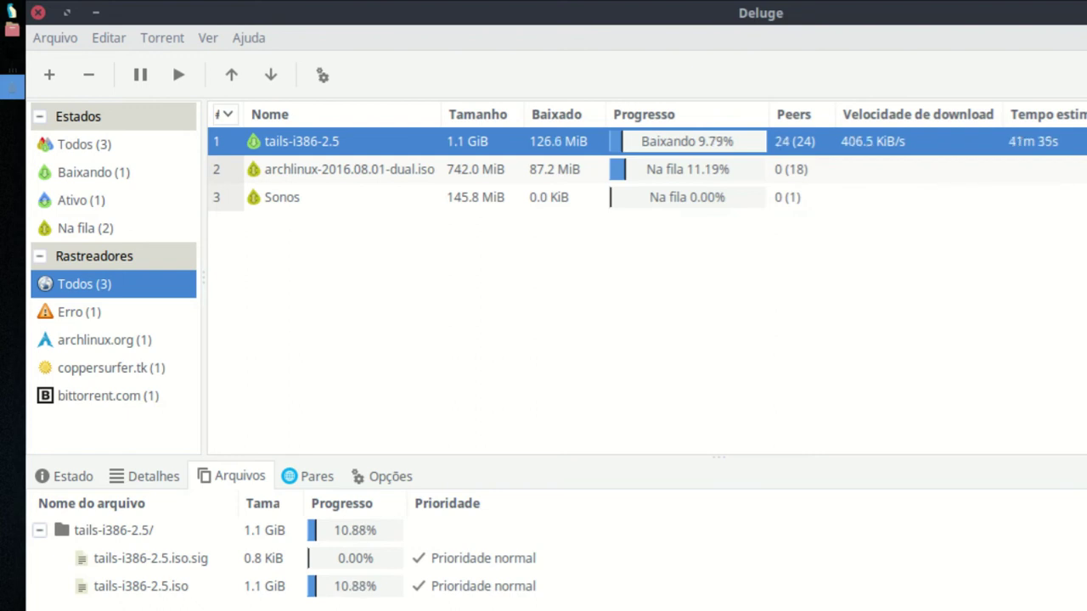
Move the tails-i386-2.5 torrent to the bottom of the queue.
right_click(396, 150)
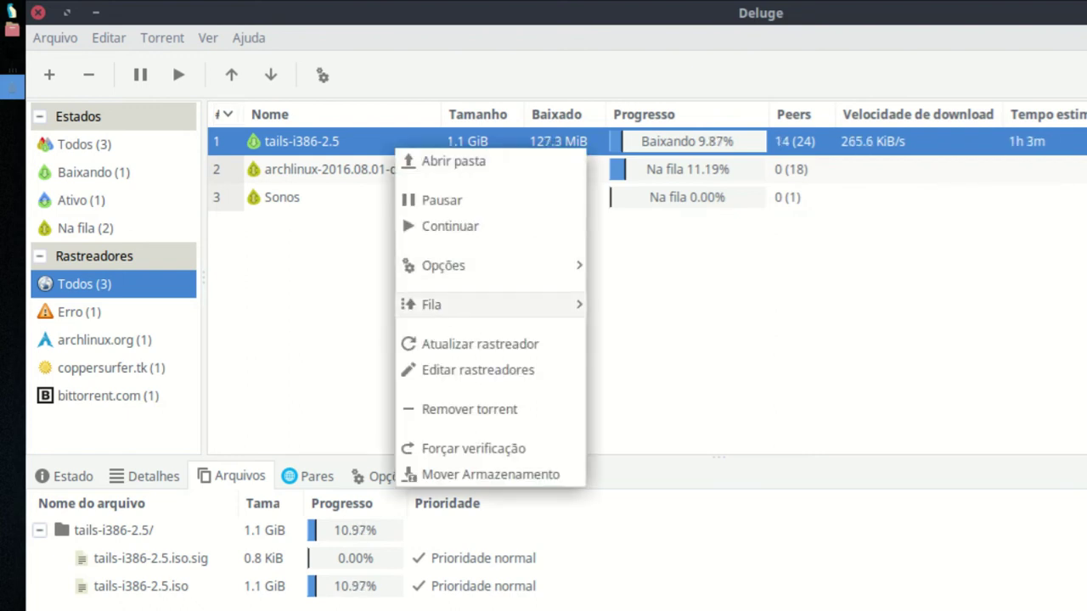
mouse_move(431, 304)
left_click(628, 382)
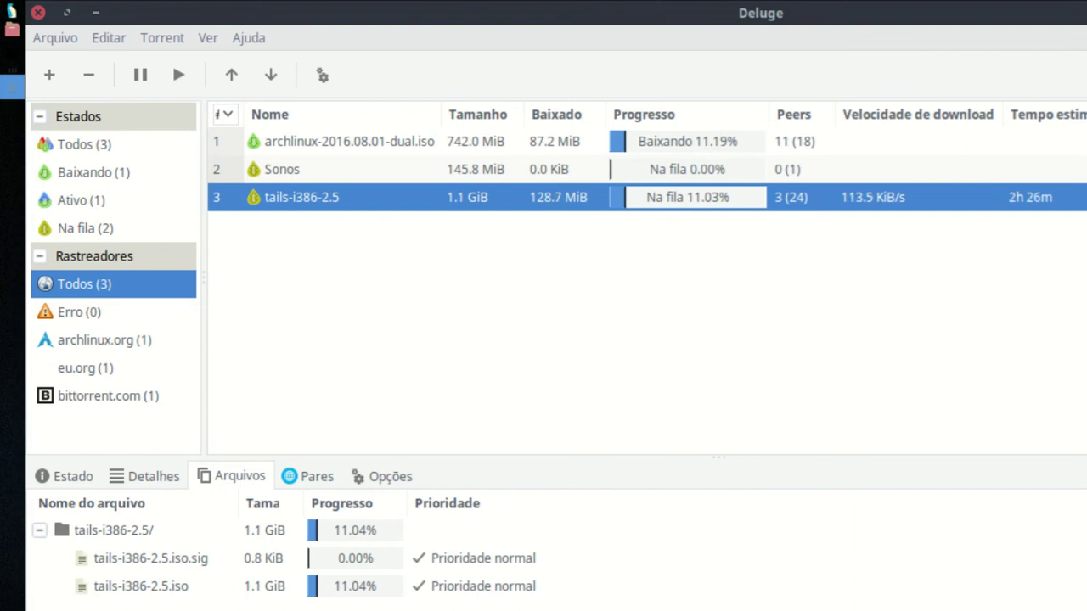
Move the tails-i386-2.5 torrent to the top of the queue.
right_click(326, 197)
mouse_move(365, 351)
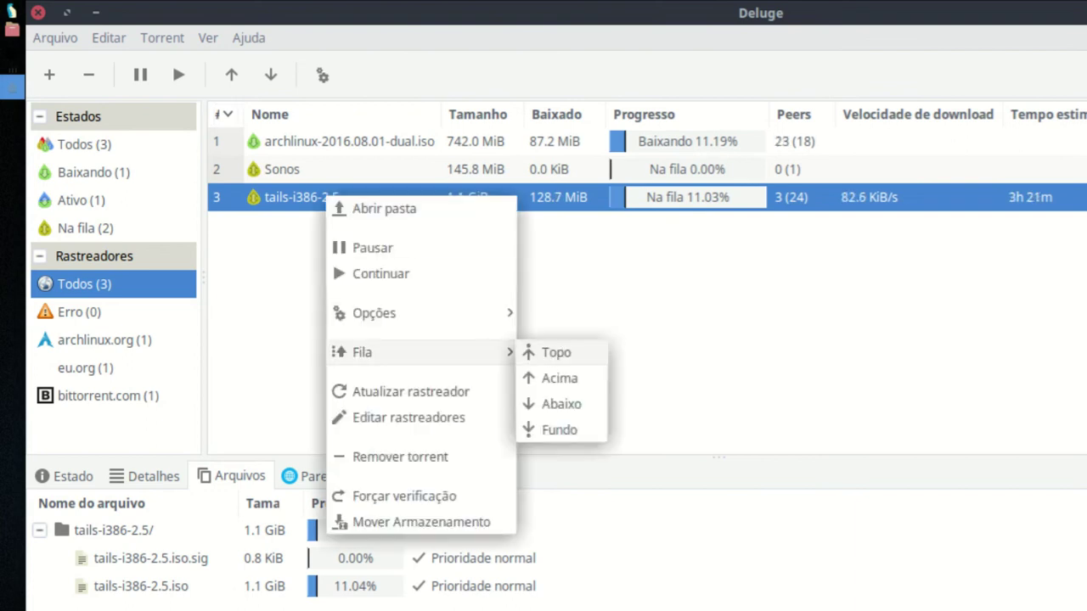
left_click(554, 351)
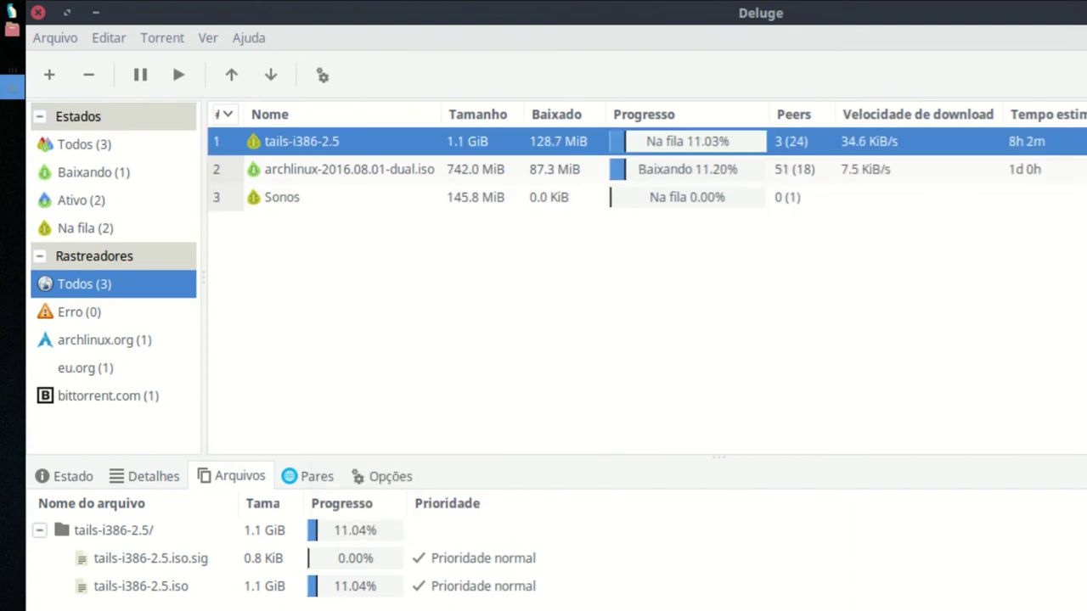
View the download speed limit choices in the tails-i386-2.5 torrent's options and leave them without choosing any.
right_click(406, 141)
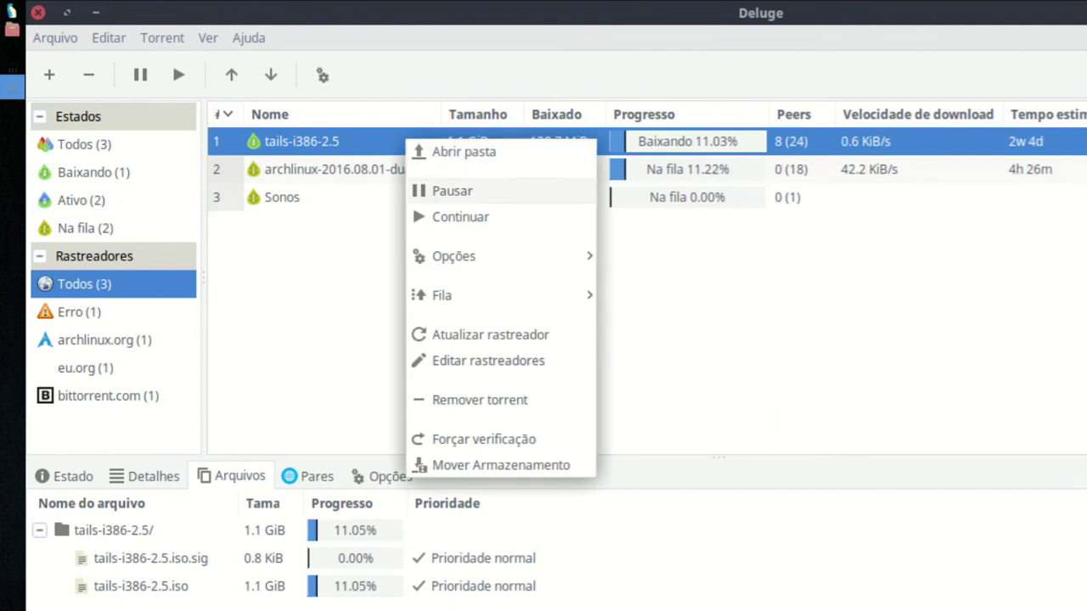
mouse_move(475, 255)
mouse_move(718, 256)
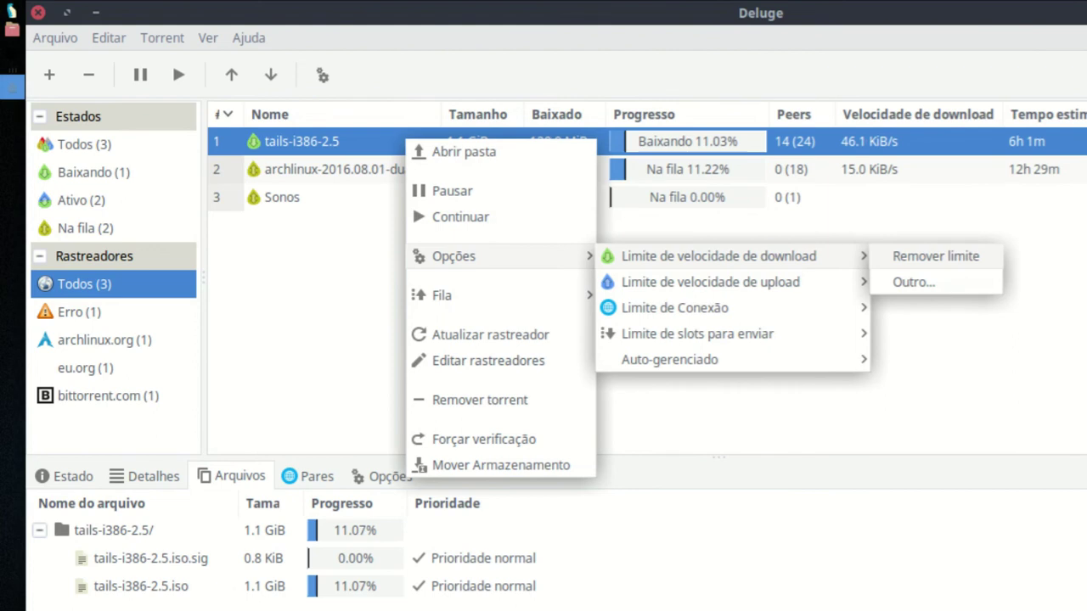
key("Escape")
Open the Mover Armazenamento dialog for tails-i386-2.5, browse the Música and Downloads folders as destinations, and cancel the move.
right_click(378, 144)
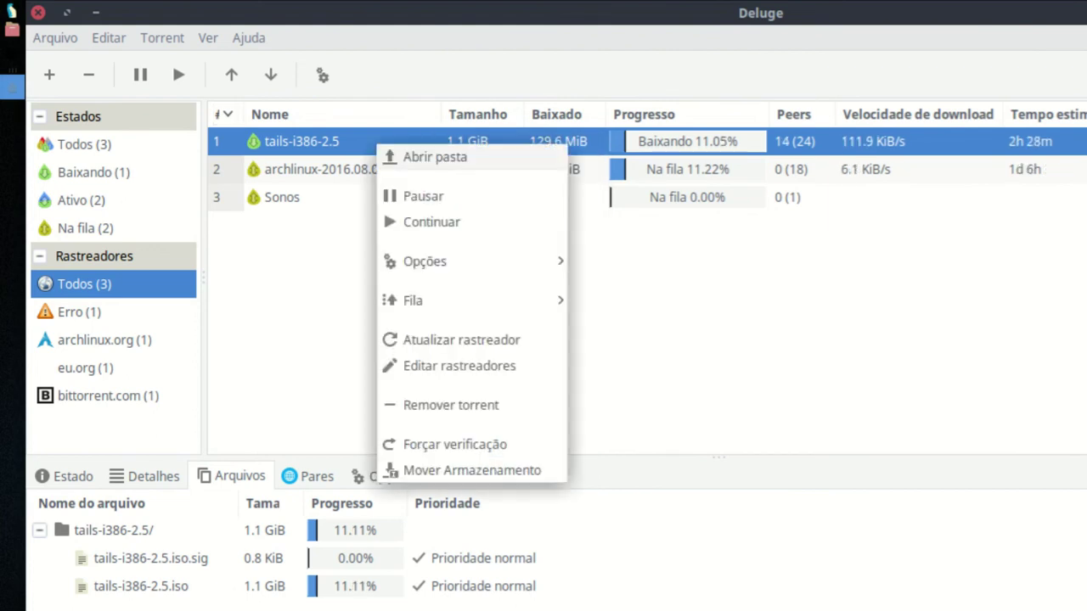
key("Down")
key("Down")
key("Down")
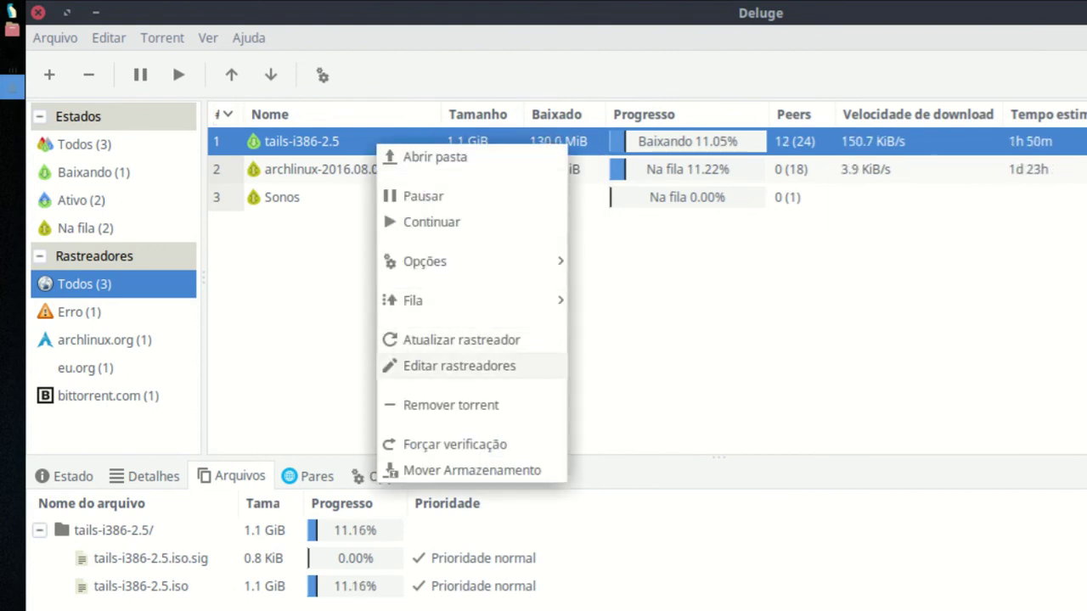
key("Down")
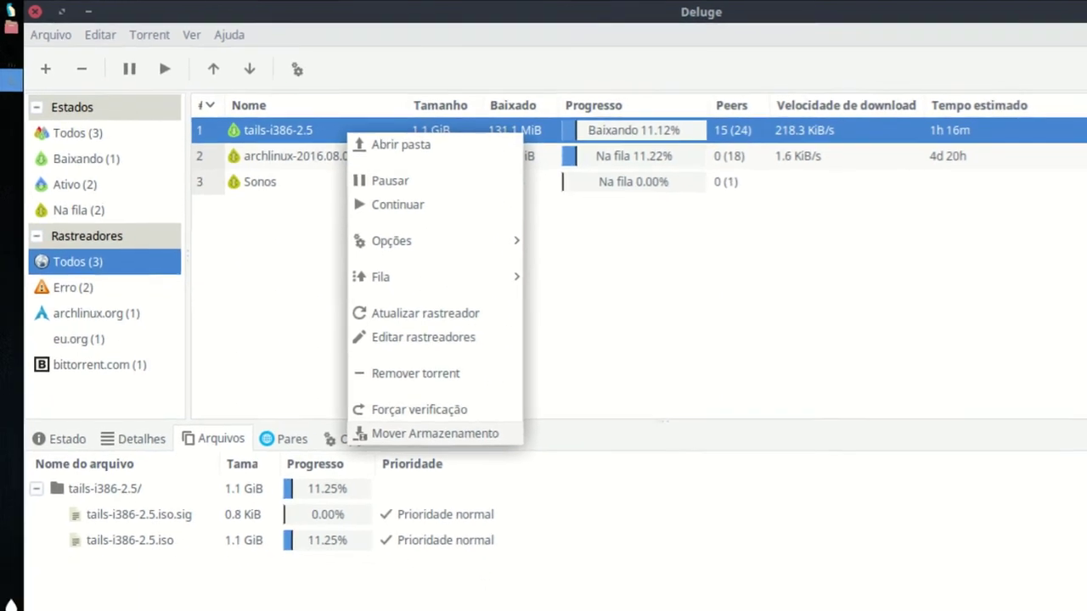
key("Return")
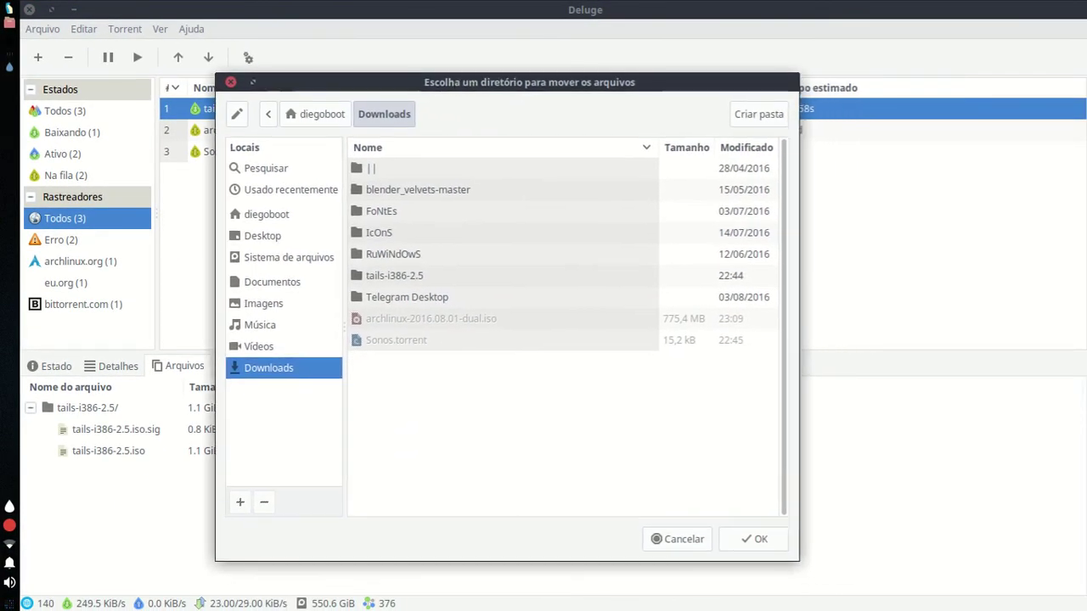
left_click(259, 347)
left_click(259, 324)
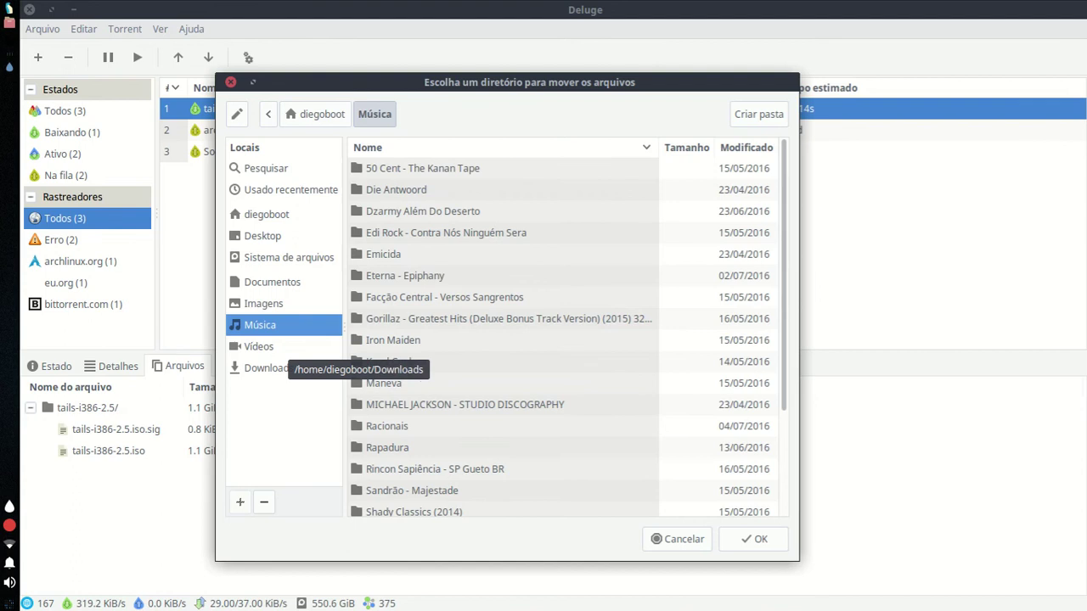
left_click(268, 367)
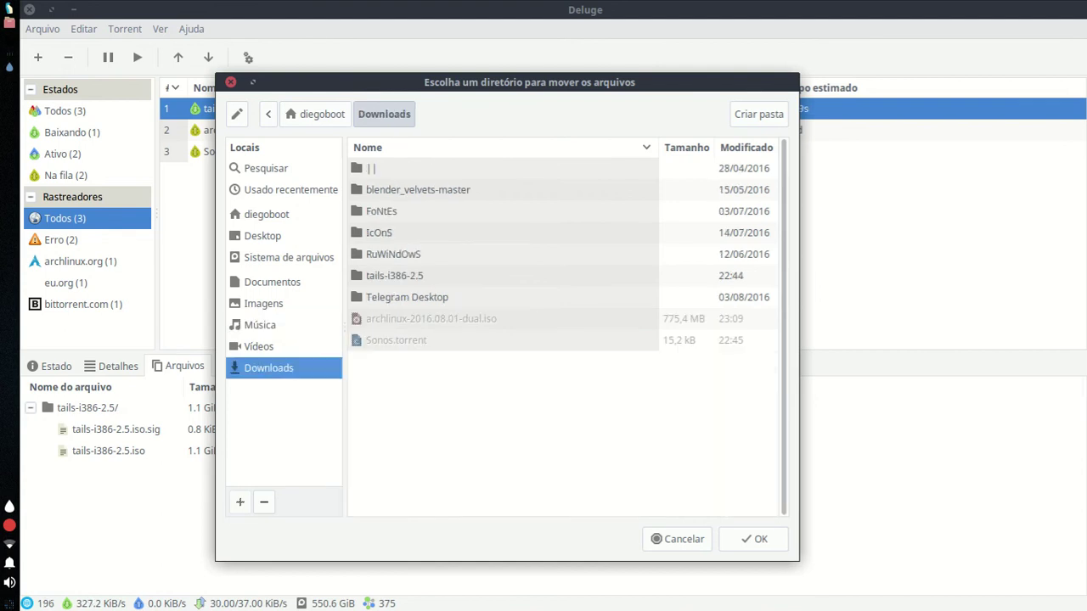
left_click(677, 539)
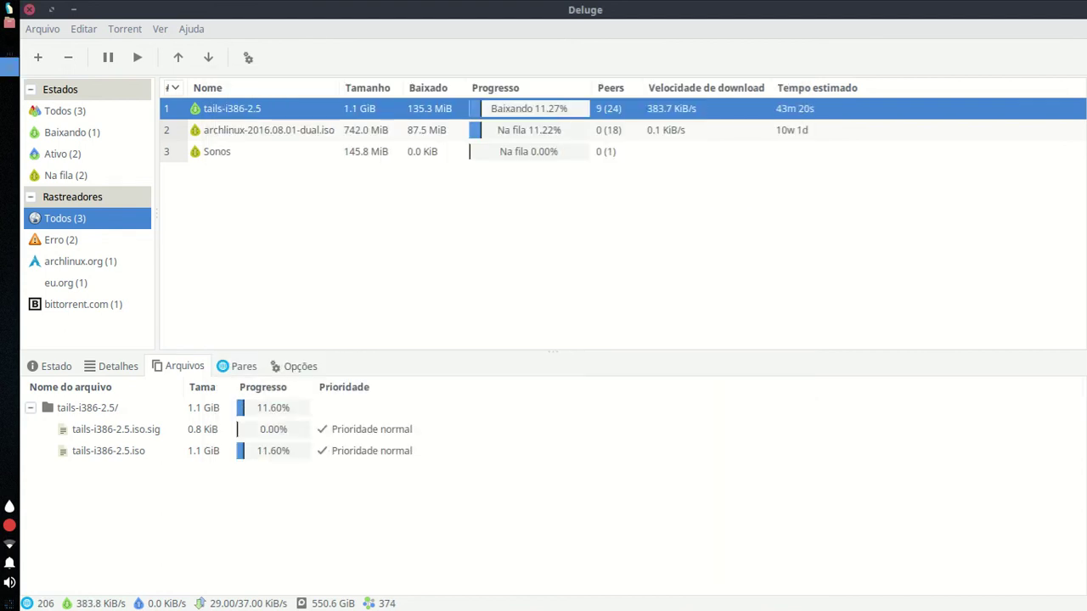
right_click(303, 108)
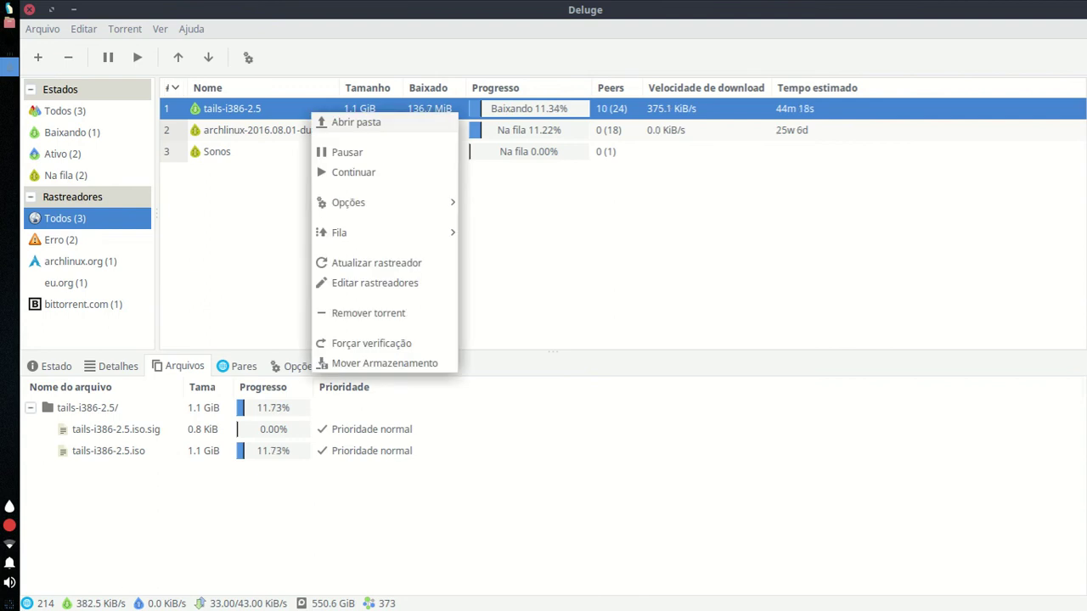
key("Escape")
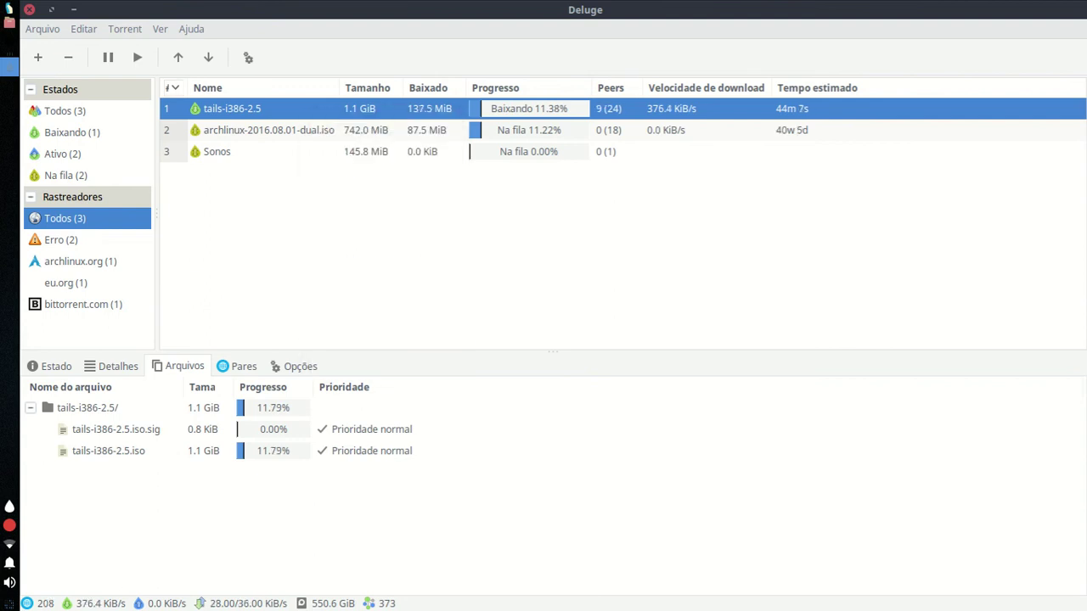
Show the Estado information of tails-i386-2.5 and examine its tracker status.
left_click(49, 366)
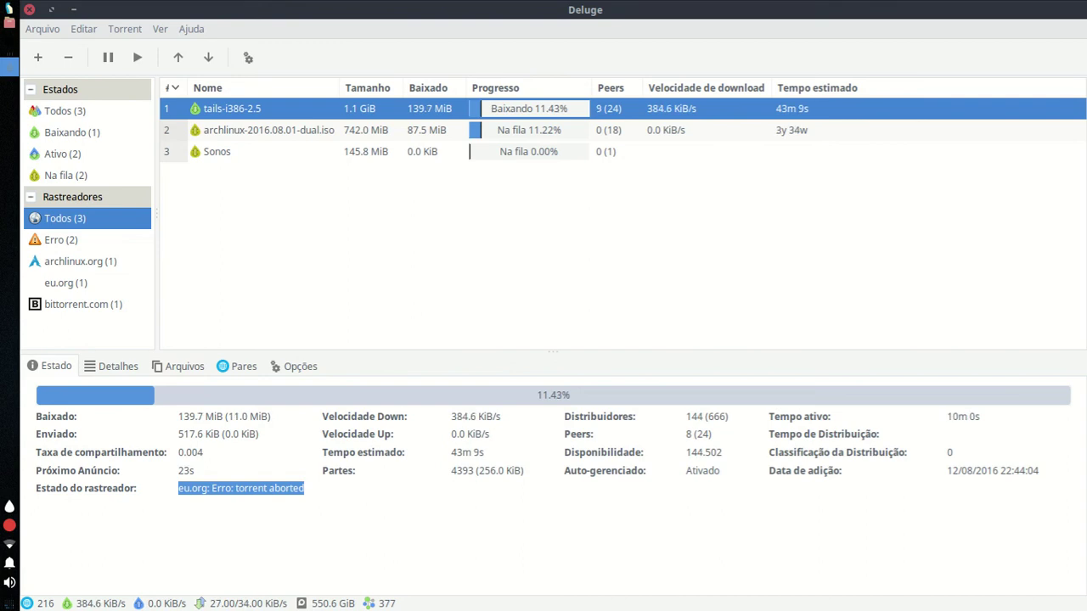
left_click_drag(179, 490, 313, 481)
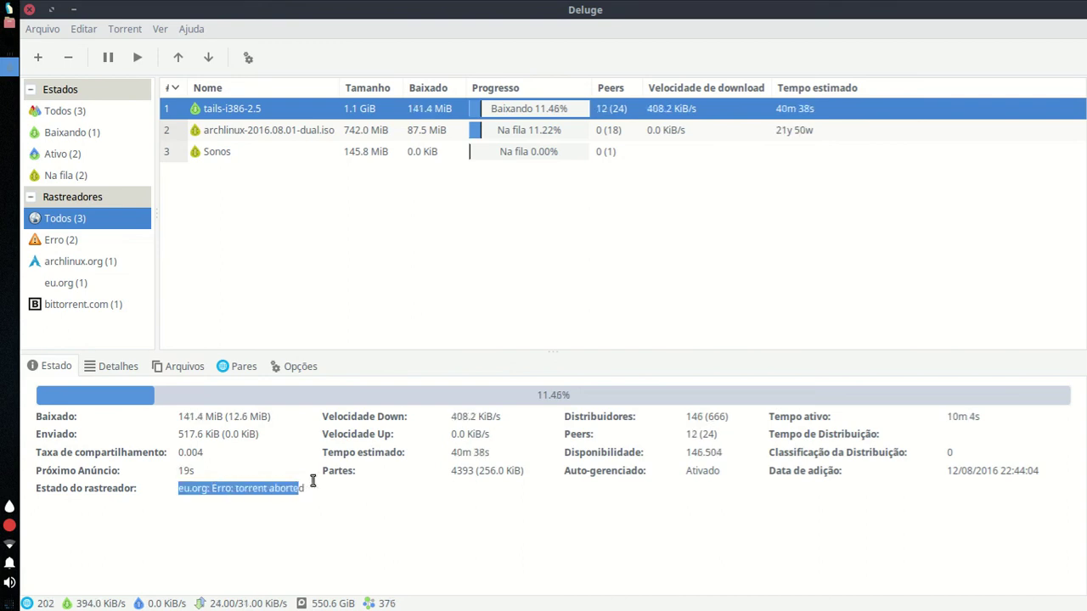
left_click(270, 488)
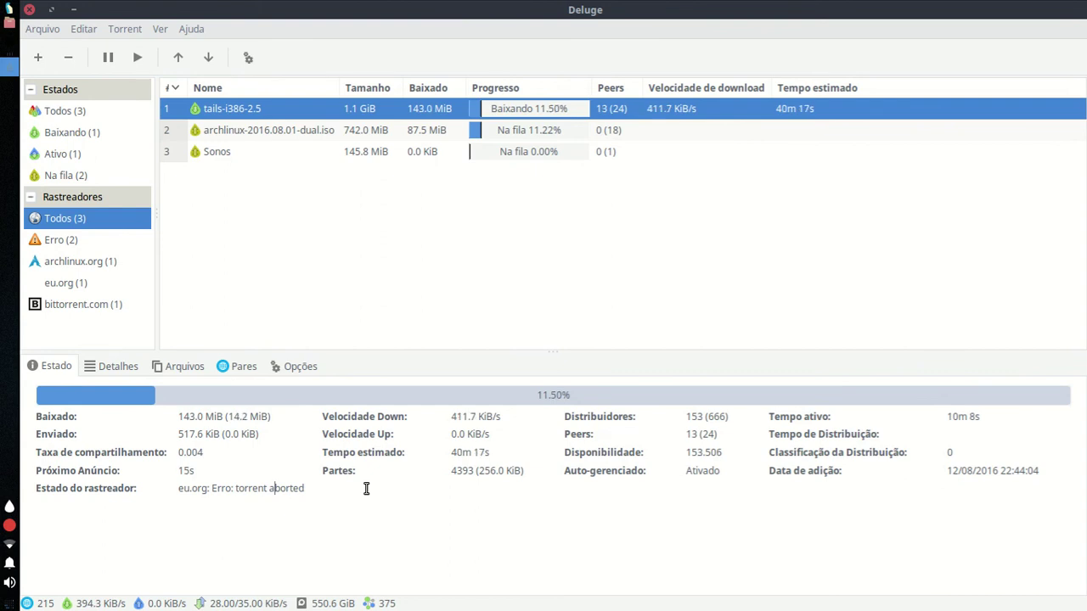
Enlarge the lower pane and examine the torrent's name and hash in its Detalhes information.
left_click_drag(186, 349, 189, 323)
left_click(118, 337)
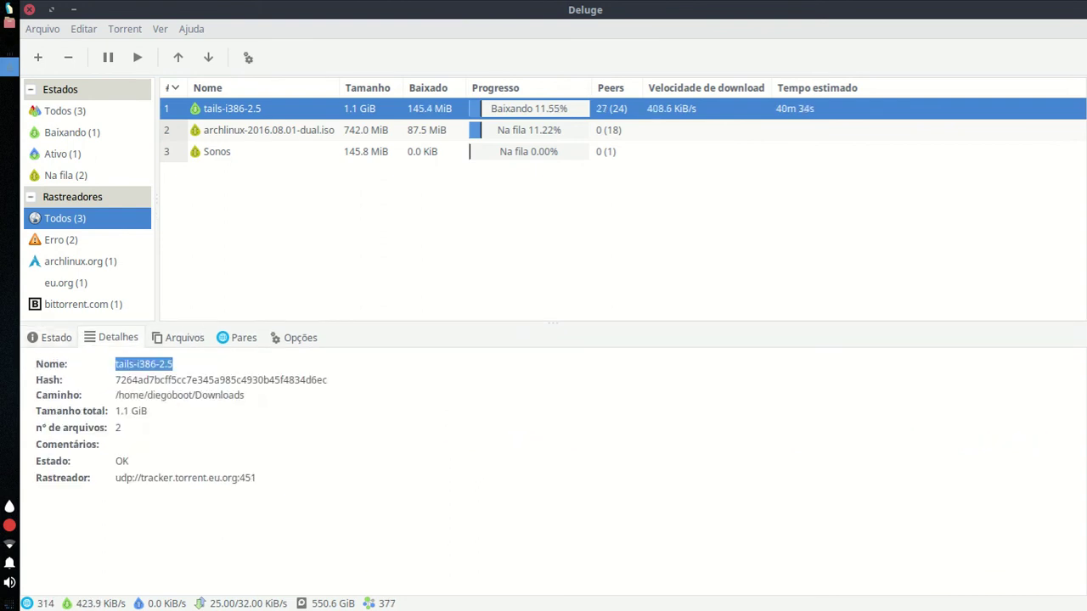
left_click(139, 364)
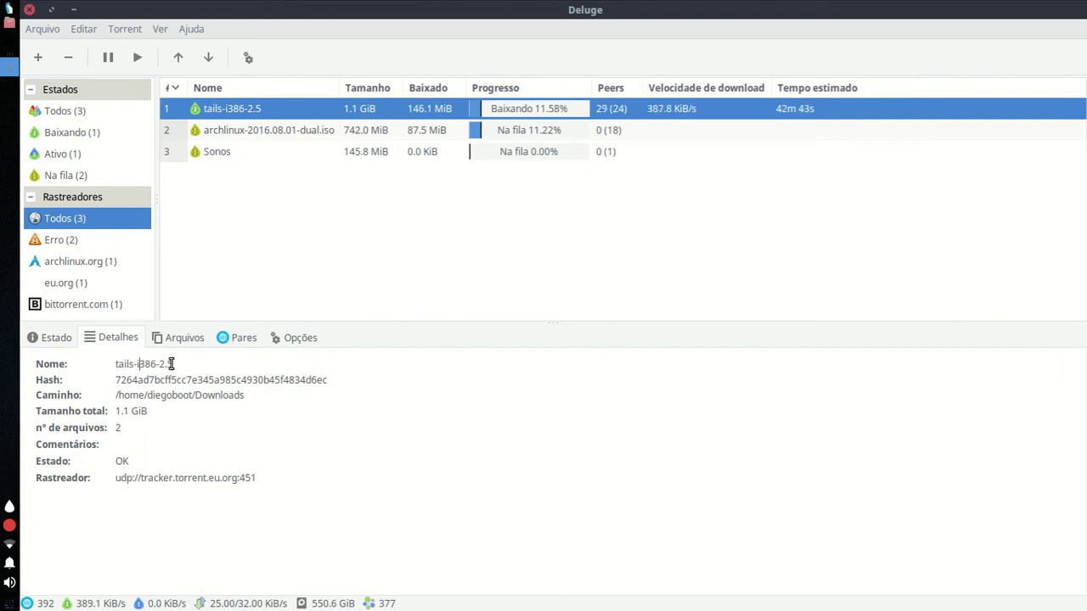
left_click_drag(115, 380, 324, 380)
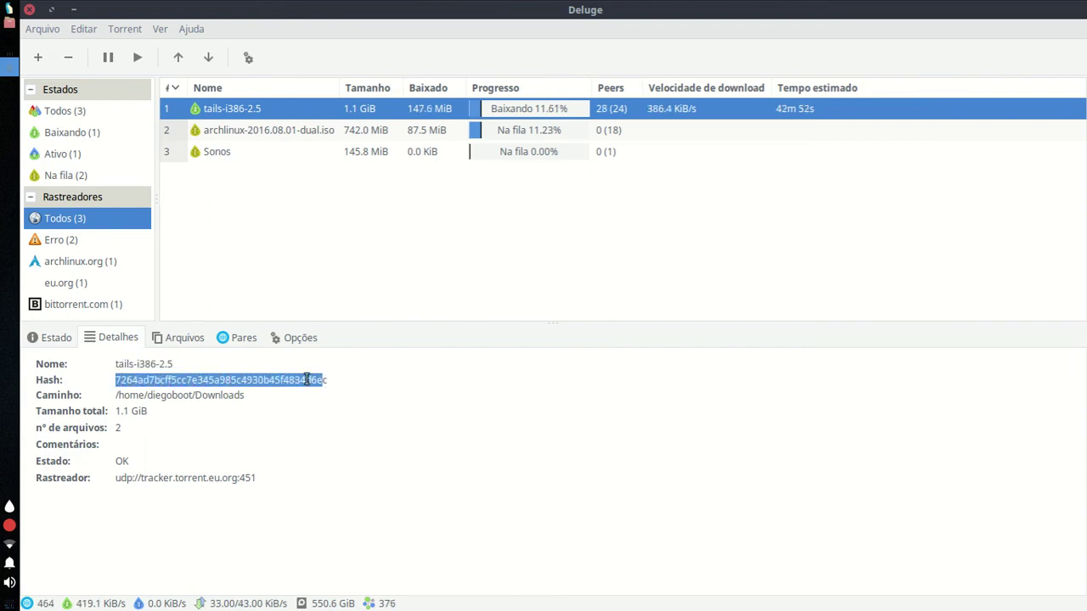
left_click(307, 379)
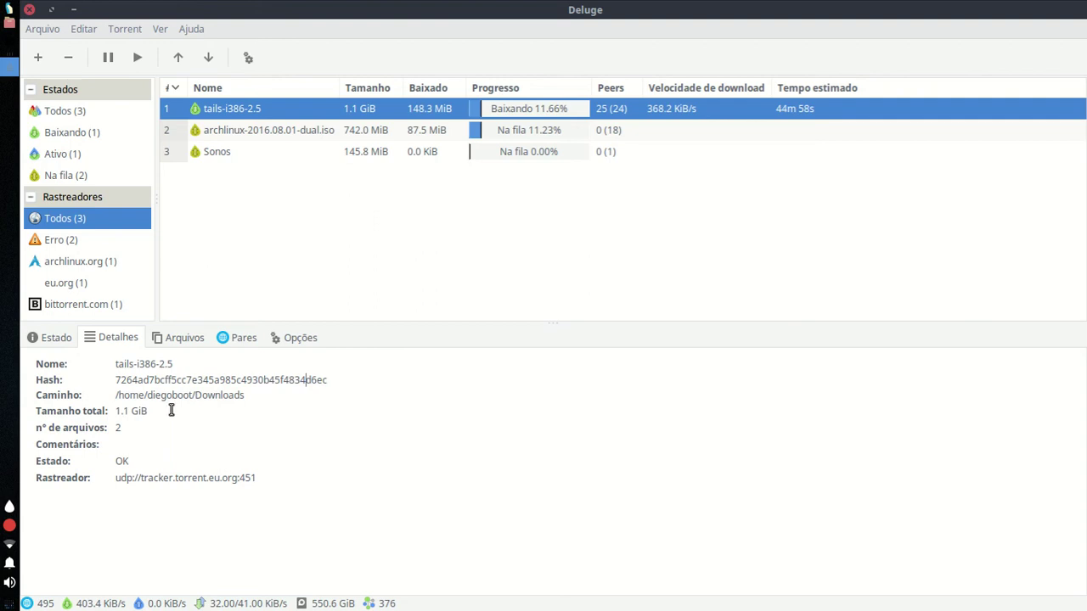
Open the tails-i386-2.5 folder from the torrent's file list, view its contents, and close the file manager.
left_click(179, 337)
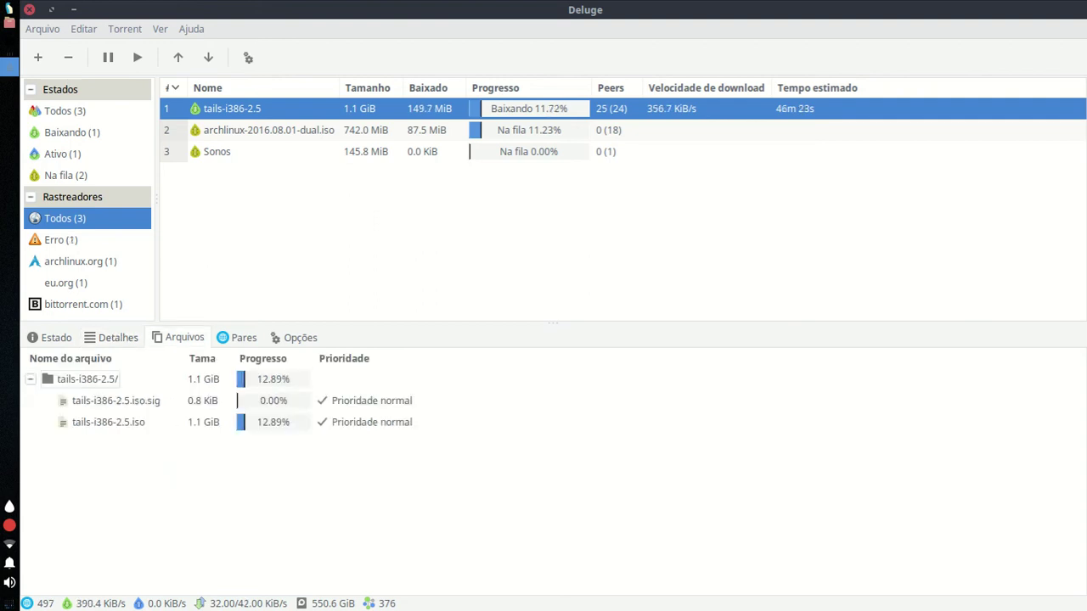
left_click(113, 379)
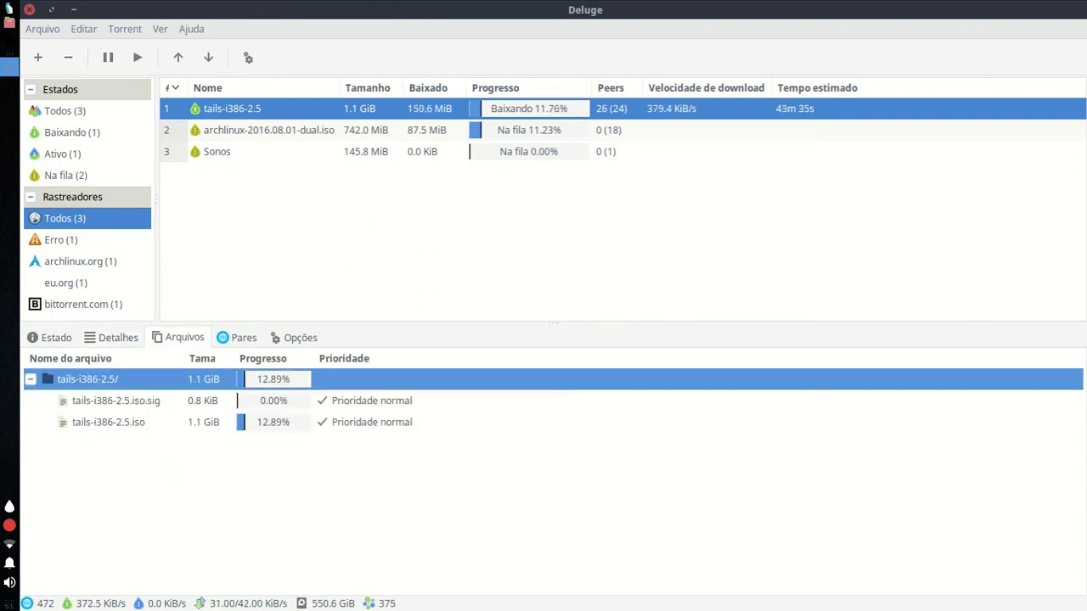
right_click(114, 380)
left_click(145, 387)
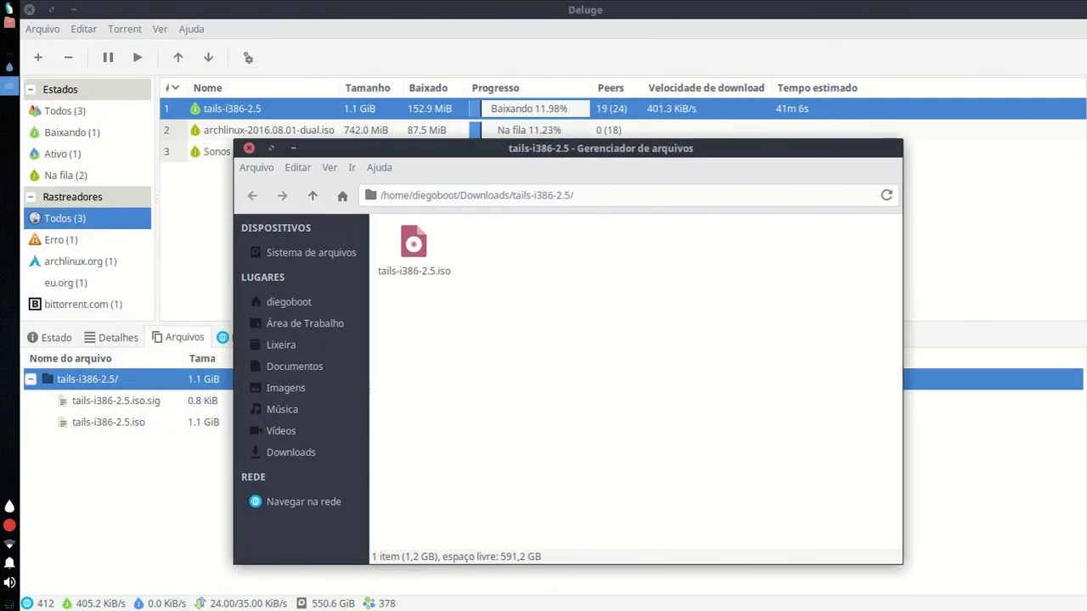
left_click(248, 148)
Examine the download priority options available for the tails-i386-2.5.iso and tails-i386-2.5.iso.sig files.
left_click(115, 400)
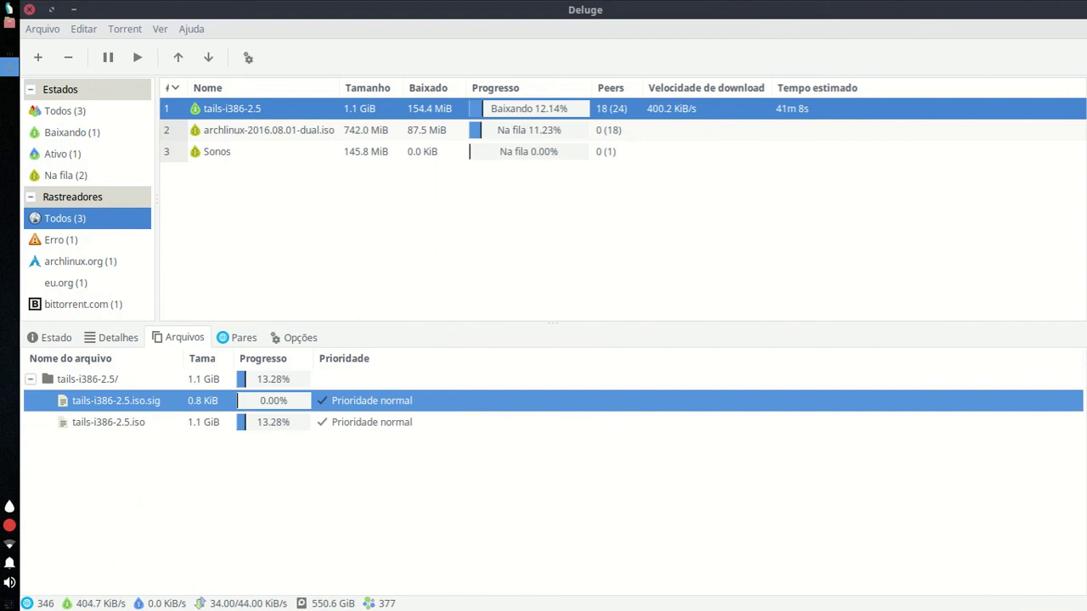
left_click(108, 422)
left_click(116, 400)
right_click(161, 416)
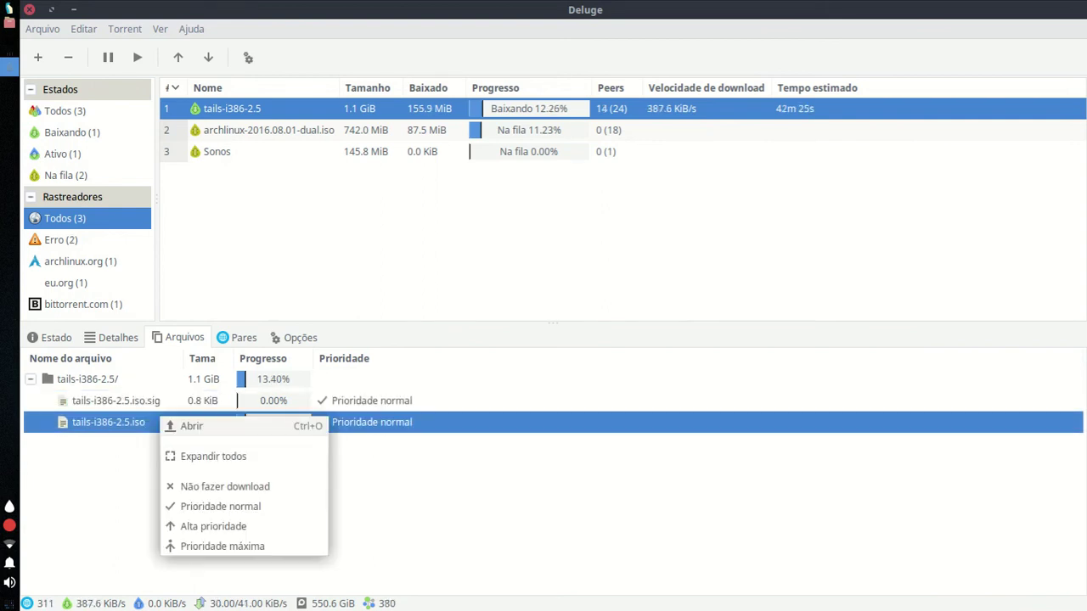
right_click(136, 397)
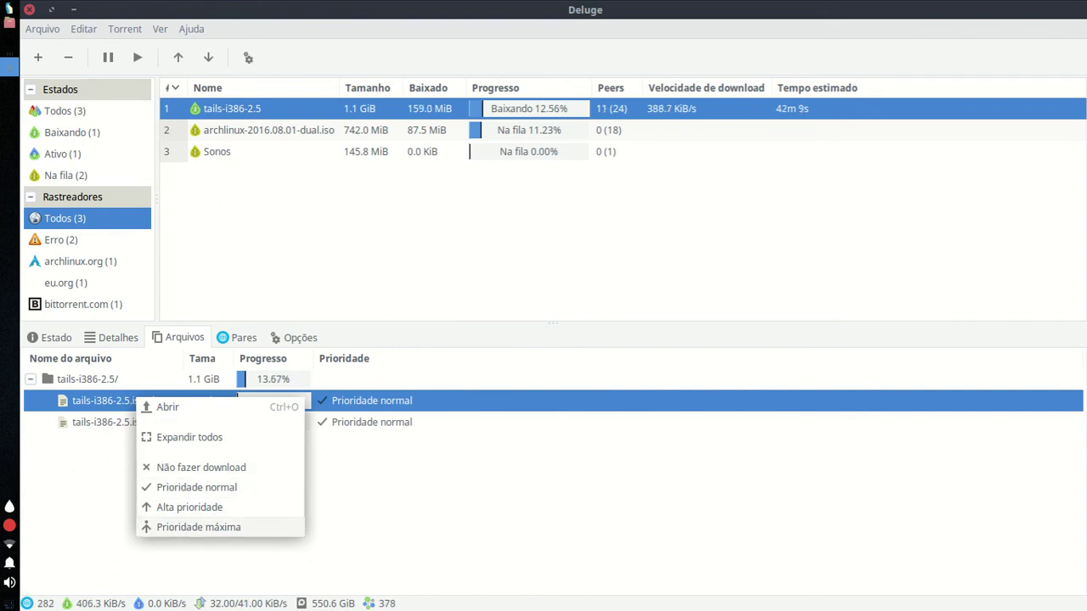
key("Escape")
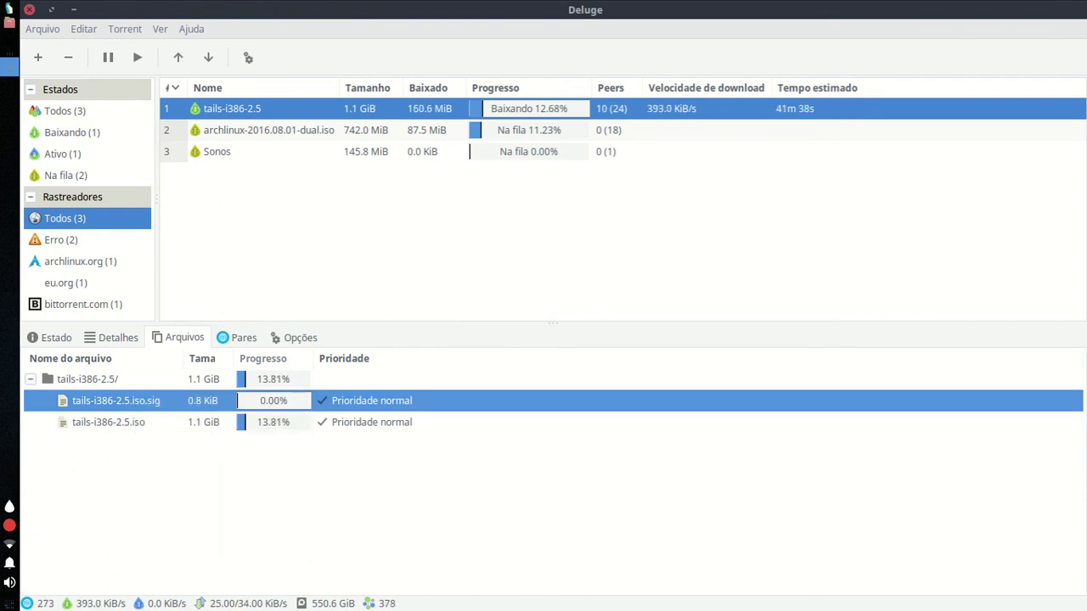
Show the torrent's peers, enlarge the lower pane, and widen the country flag, Endereço and Cliente columns.
left_click(237, 337)
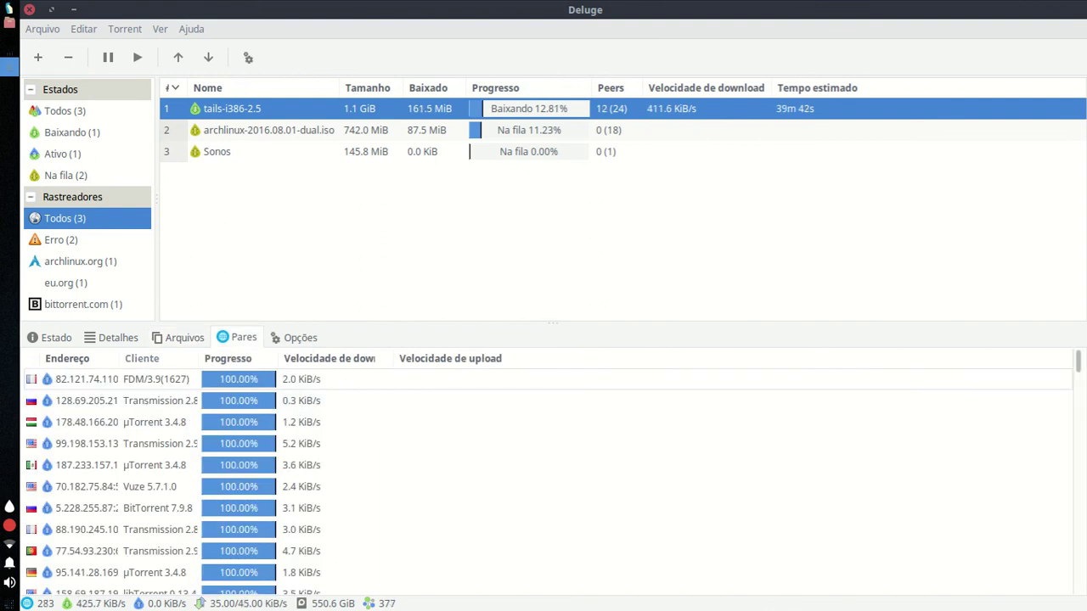
left_click_drag(120, 358, 207, 357)
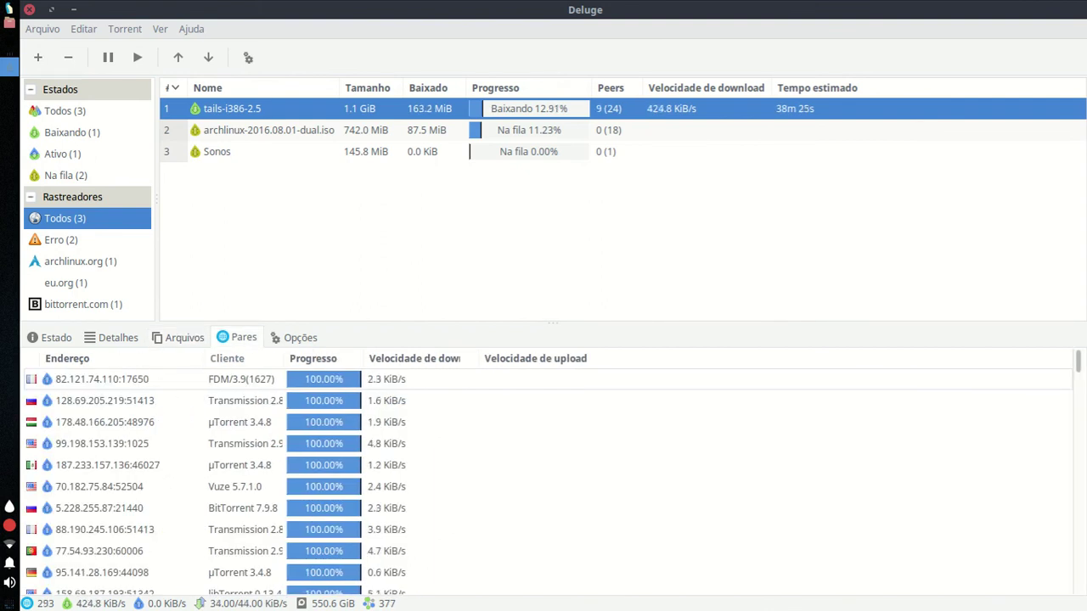
left_click_drag(282, 358, 364, 371)
left_click_drag(377, 325, 404, 136)
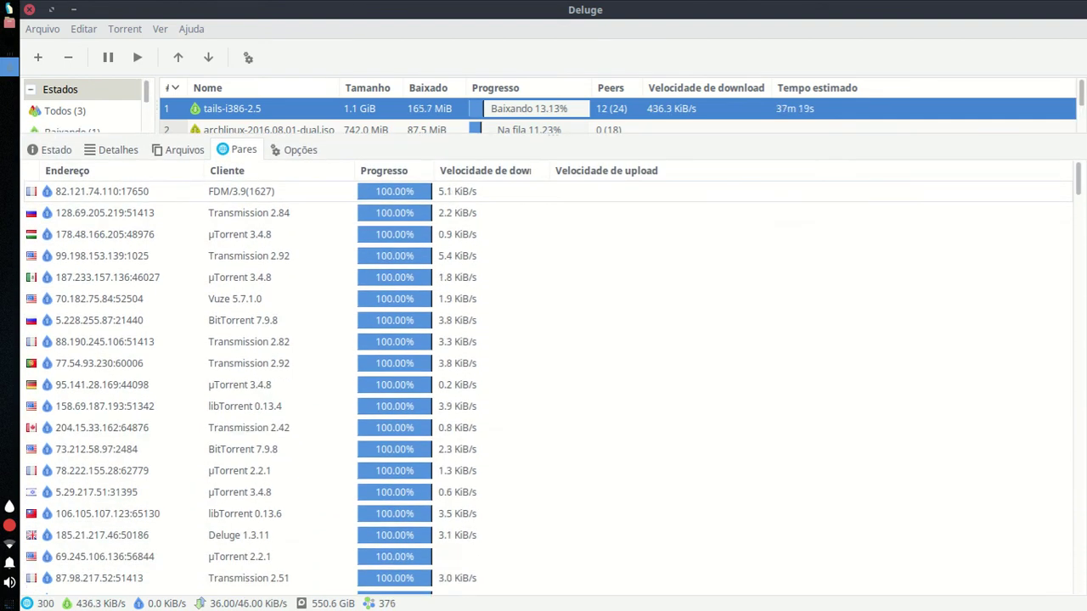
right_click(552, 243)
key("Escape")
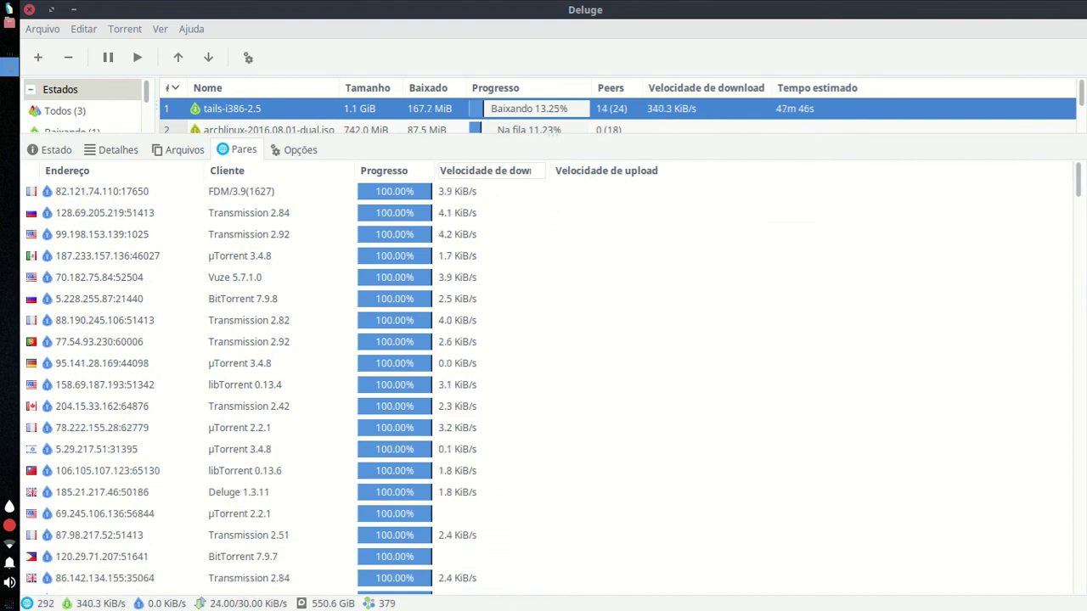
left_click_drag(39, 170, 62, 170)
Look through the connected peers and sort them by Endereço in ascending order.
scroll(62, 170, "down", 3)
scroll(552, 386, "down", 15)
scroll(552, 386, "down", 10)
key("Home")
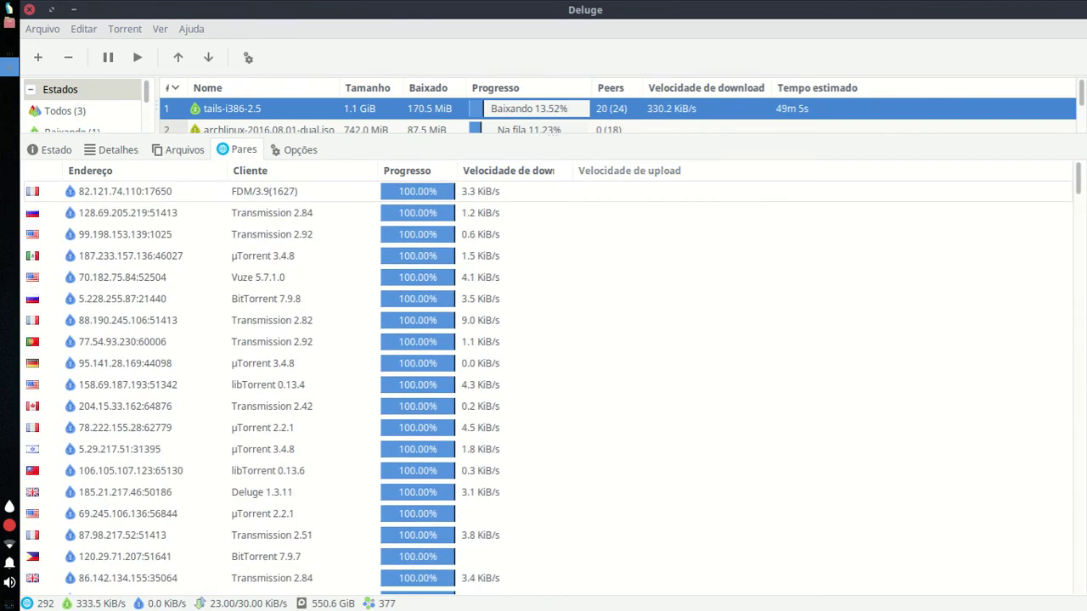
left_click(90, 170)
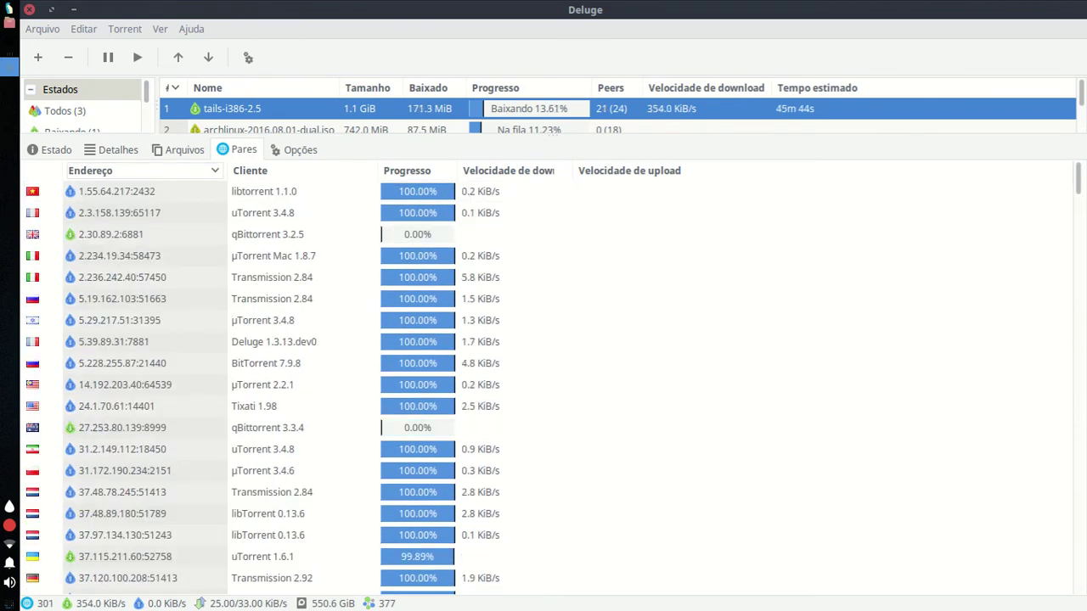
Sort the peers by country flag, look over the list, and re-sort it by Endereço in descending order.
left_click(42, 171)
scroll(551, 387, "down", 3)
left_click(128, 231)
scroll(127, 230, "up", 3)
left_click(90, 170)
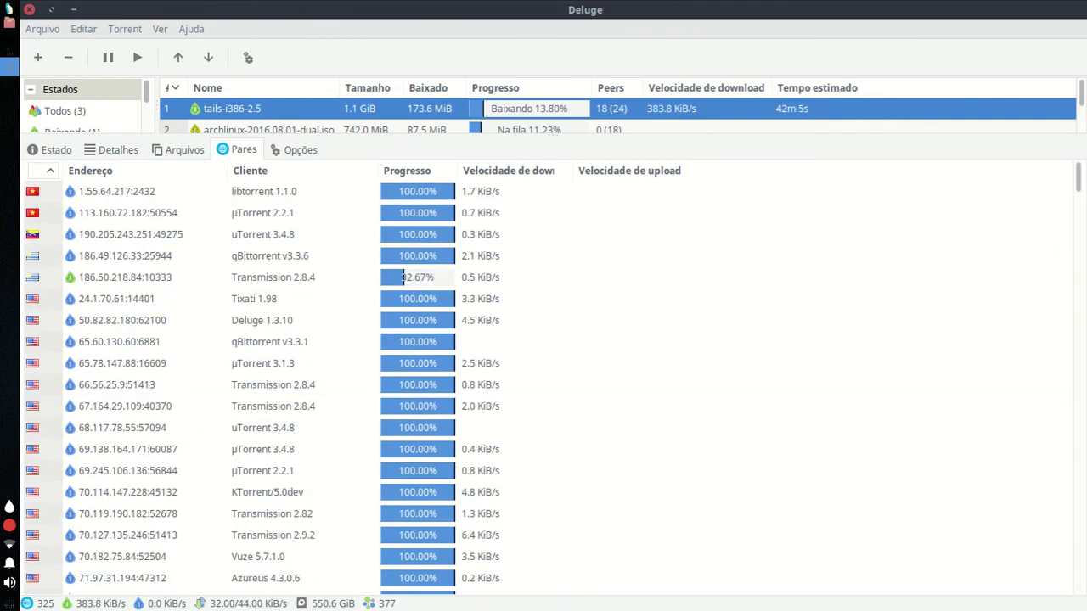
left_click(90, 171)
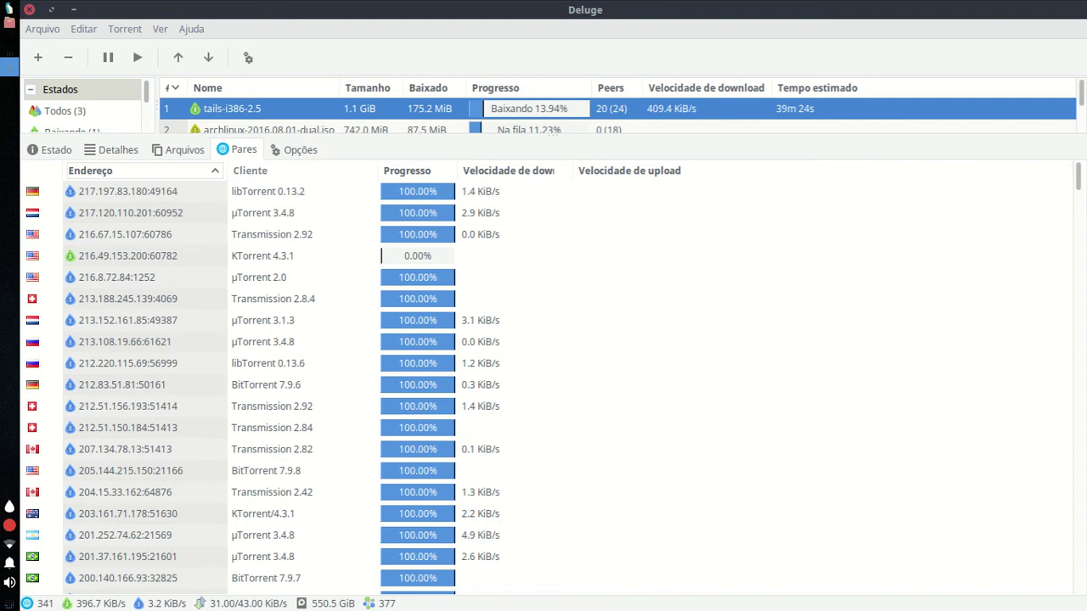
Sort the peers by Cliente in ascending order and look through the BitTorrent clients they use.
left_click(249, 170)
left_click(127, 212)
scroll(552, 387, "down", 3)
scroll(551, 386, "down", 3)
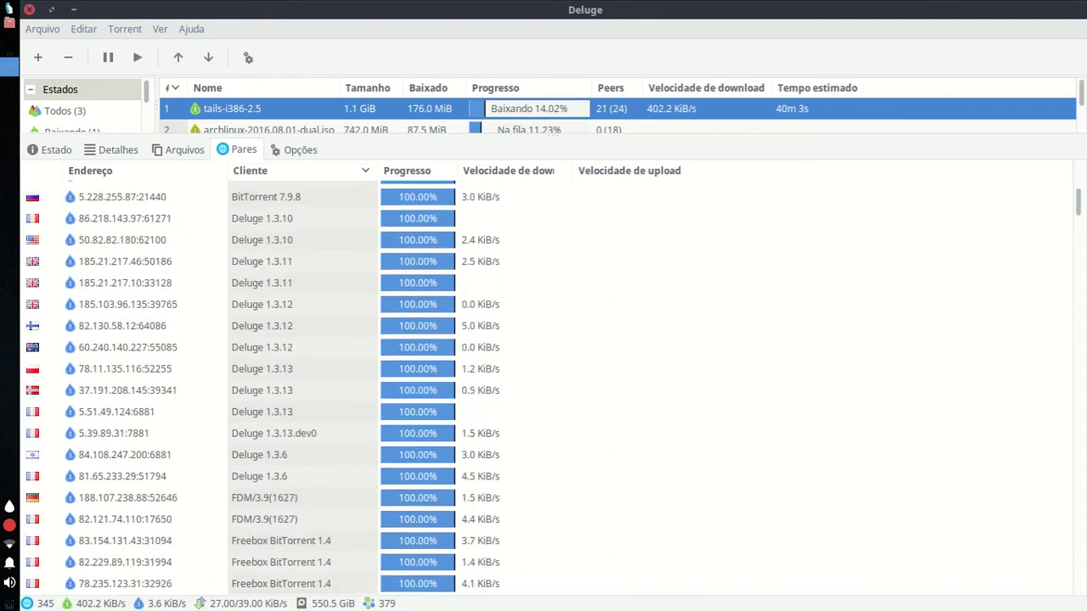
left_click(128, 304)
left_click(127, 325)
left_click(127, 411)
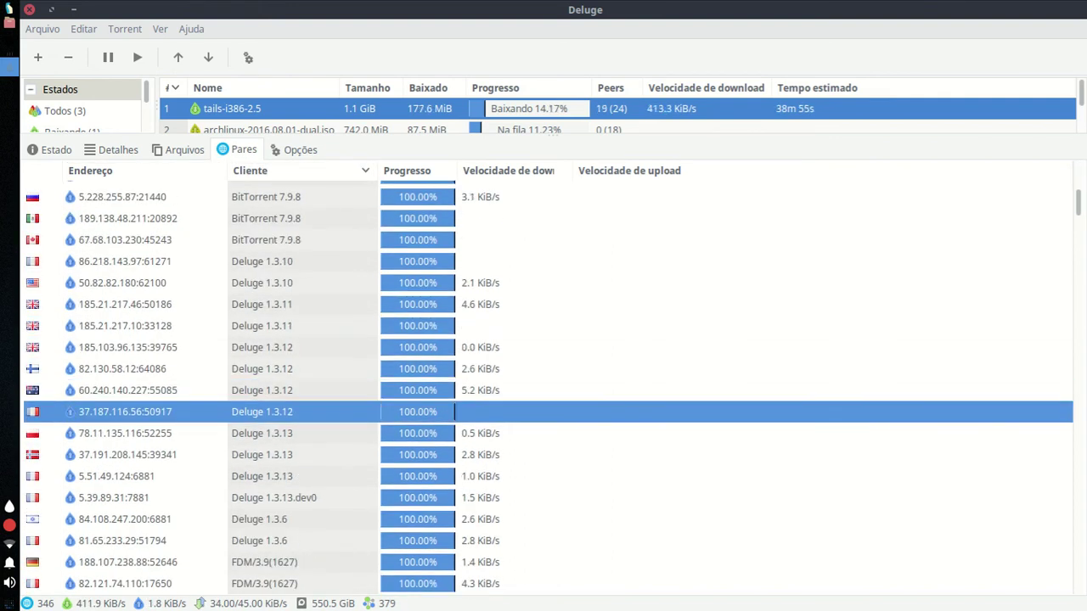
Sort the peers by Progresso in both directions to compare how much each one has completed.
left_click(407, 171)
left_click(407, 171)
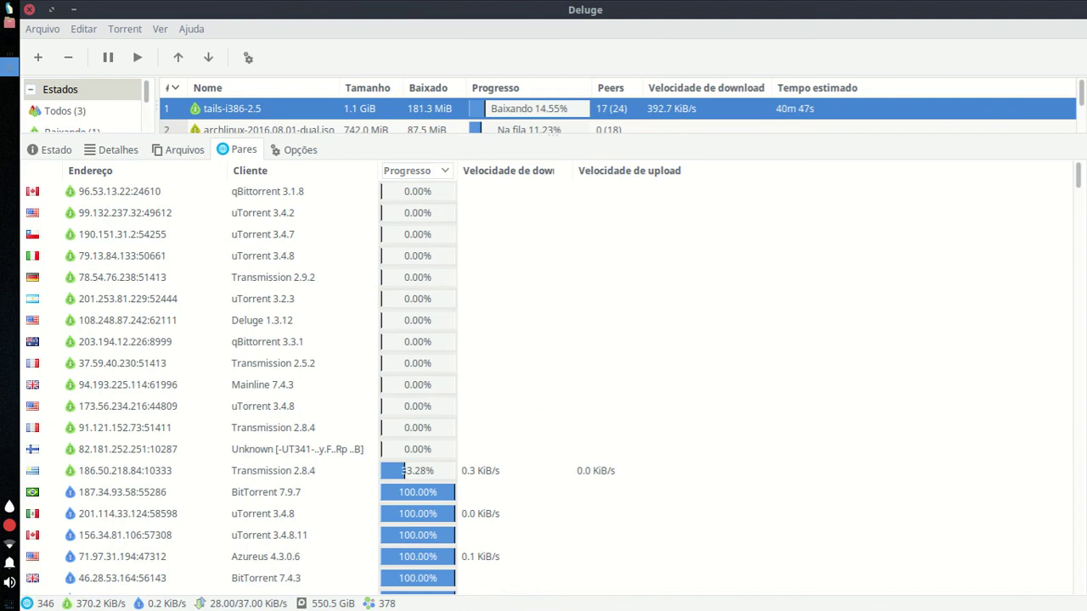
left_click(406, 170)
Compare the peers' transfer rates by sorting by download speed, by upload speed, and again by download speed in descending order.
left_click(508, 170)
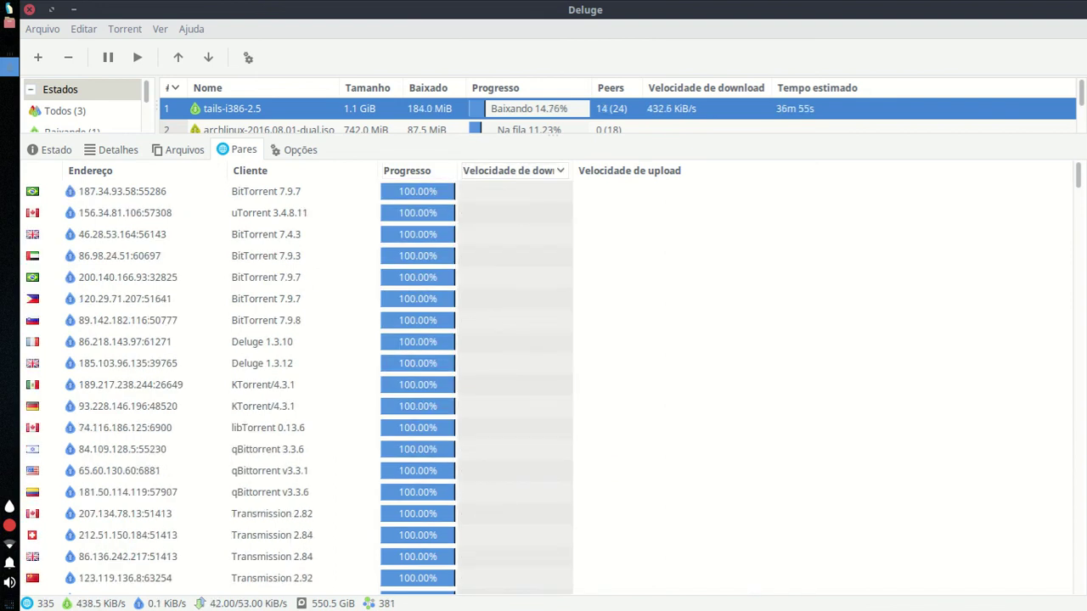
left_click(508, 170)
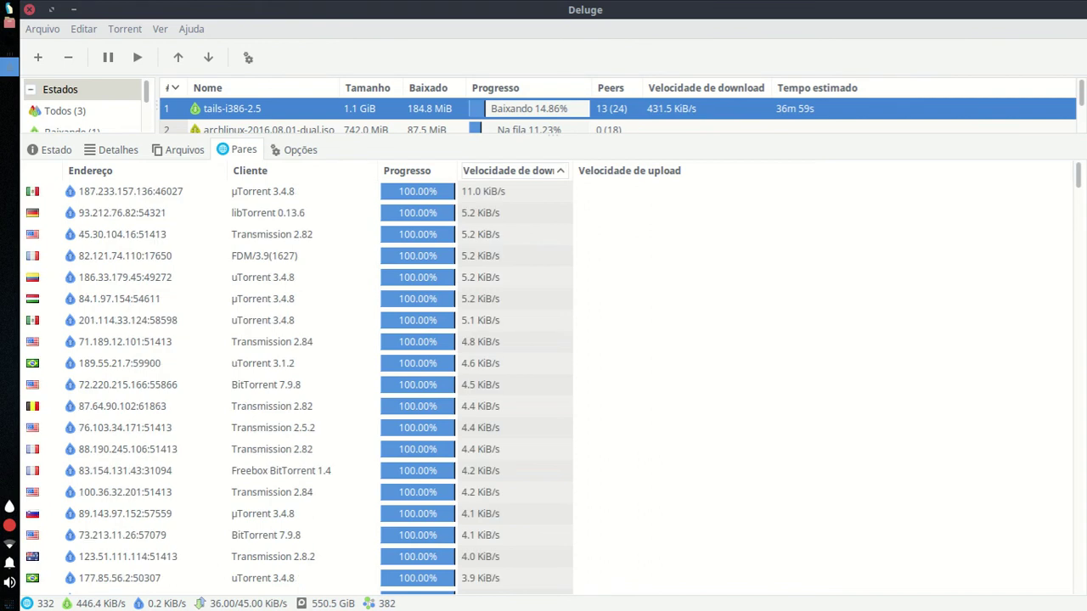
left_click(629, 171)
left_click(402, 234)
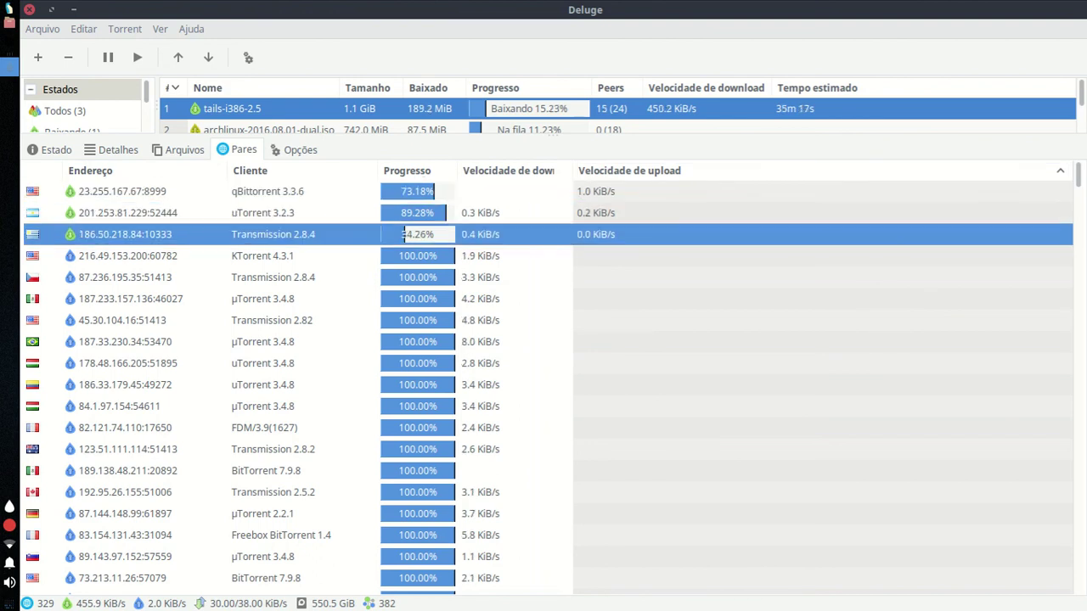
left_click(508, 171)
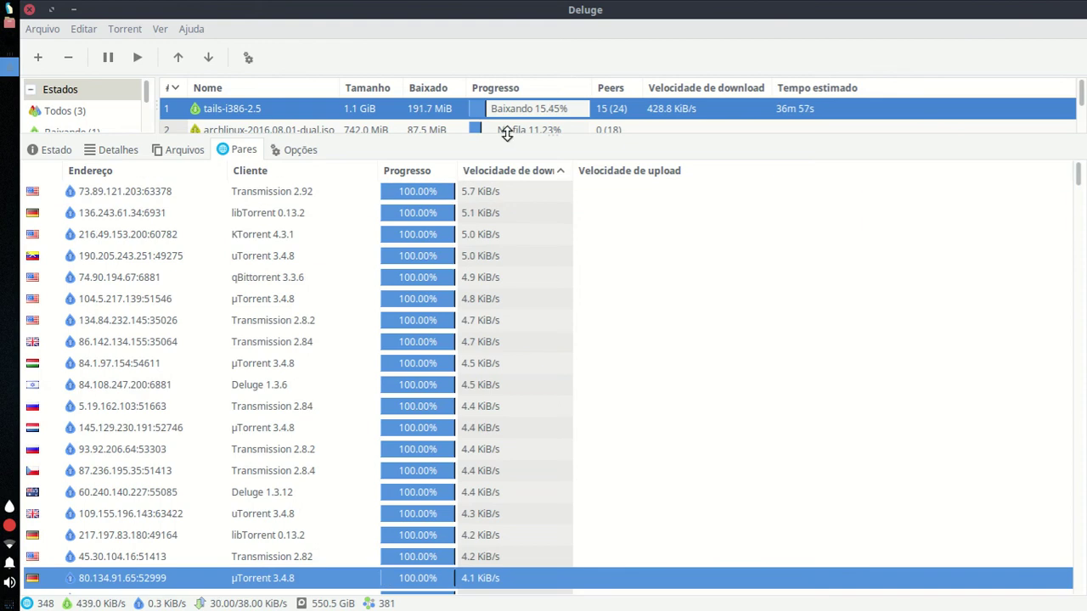
Show the torrent's options, shrink the lower pane, and set its maximum download speed to 100 KiB/s and upload speed to 50 KiB/s.
left_click(295, 150)
left_click_drag(384, 138, 420, 308)
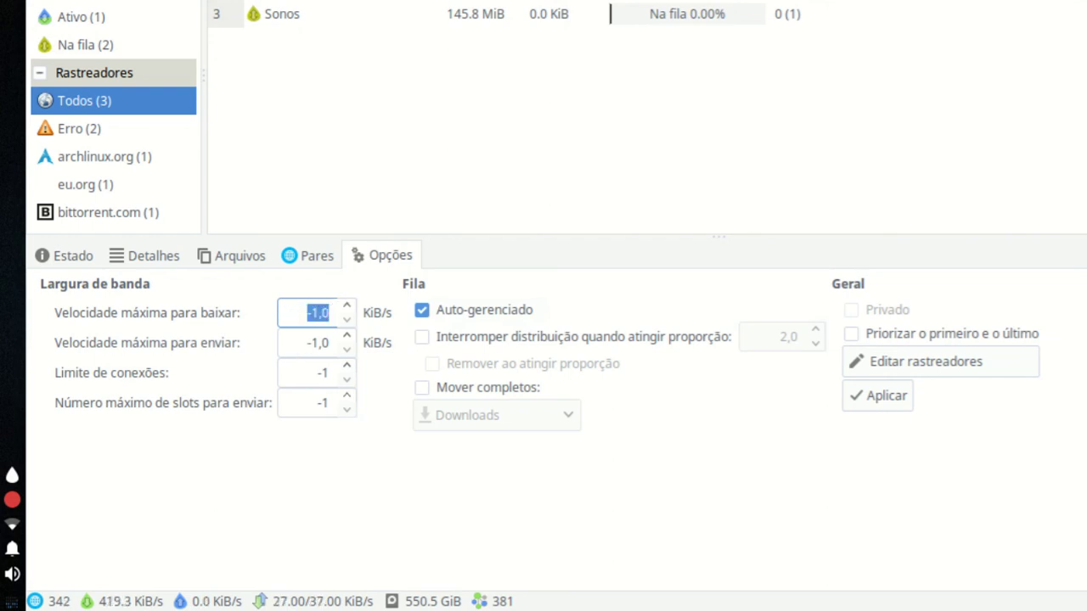
type("100")
left_click(308, 342)
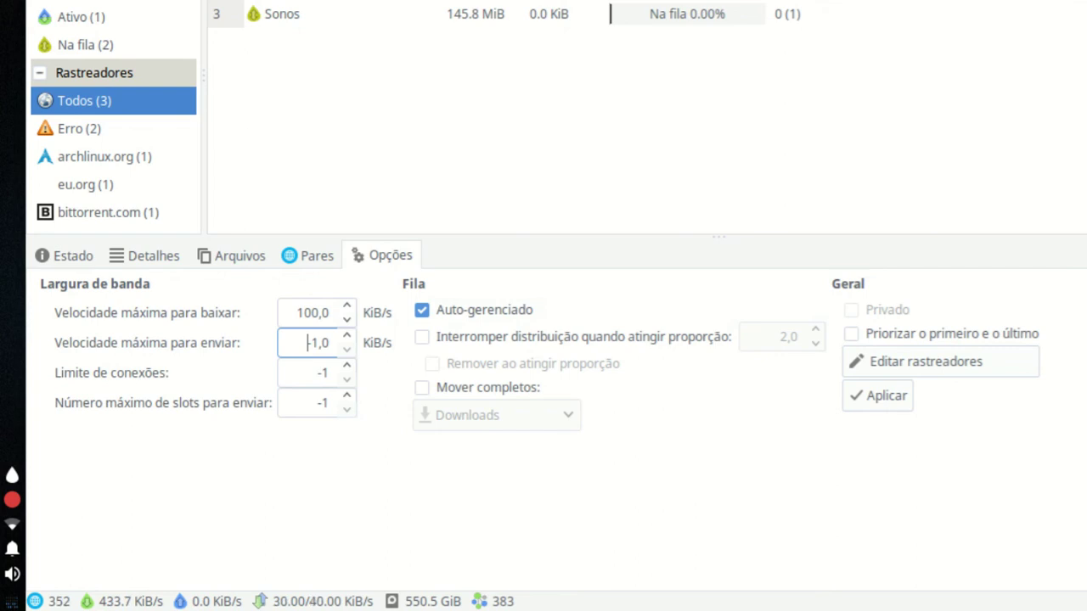
left_click_drag(307, 342, 333, 343)
type("50")
key("Tab")
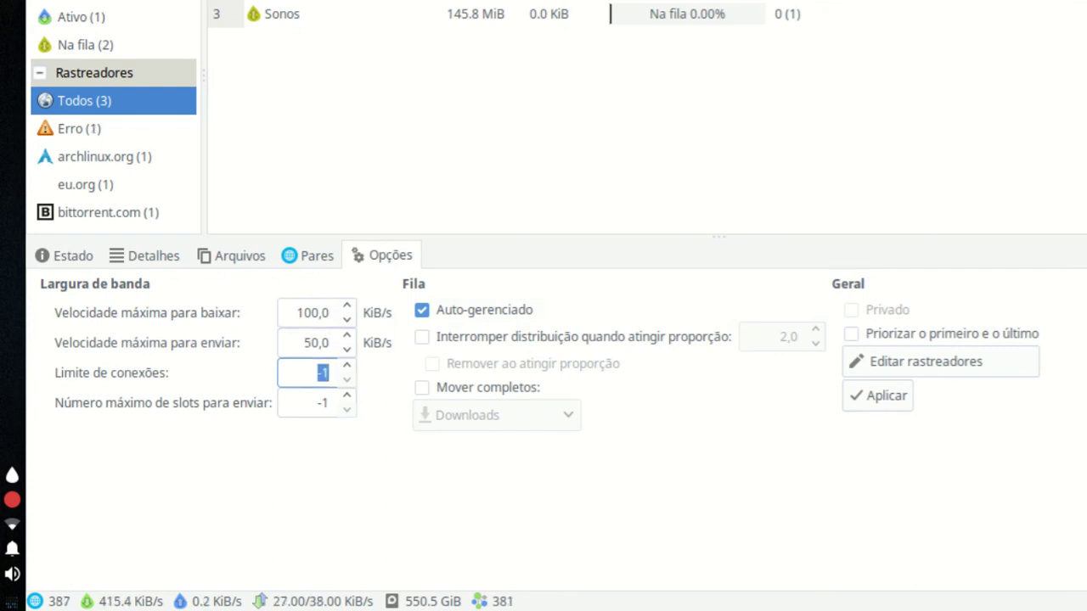
left_click(310, 405)
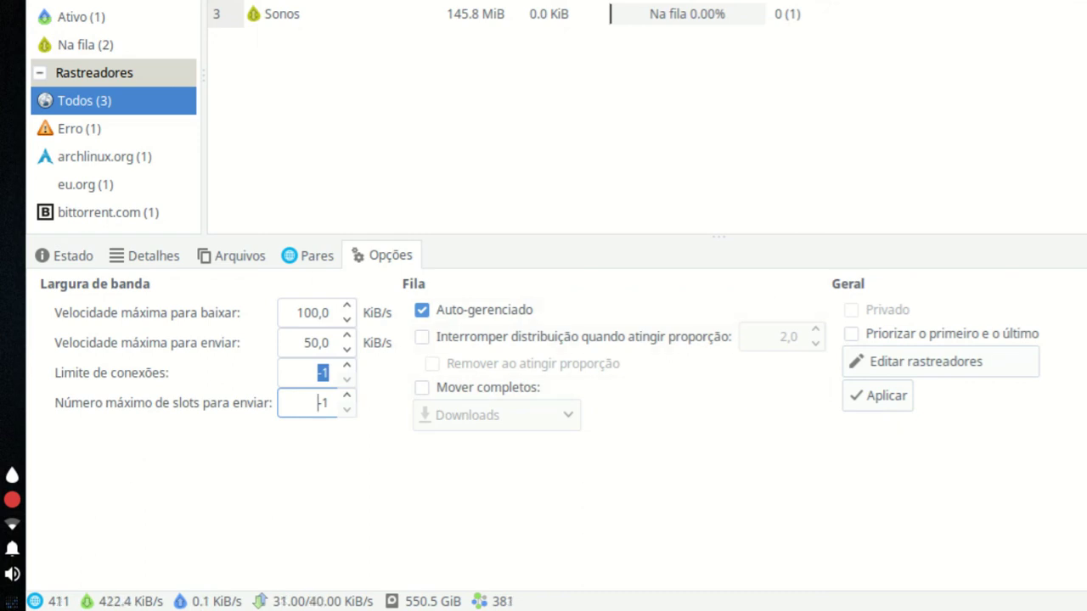
Enable moving completed downloads, browse for another destination folder, cancel the choice and disable the option again.
left_click(422, 387)
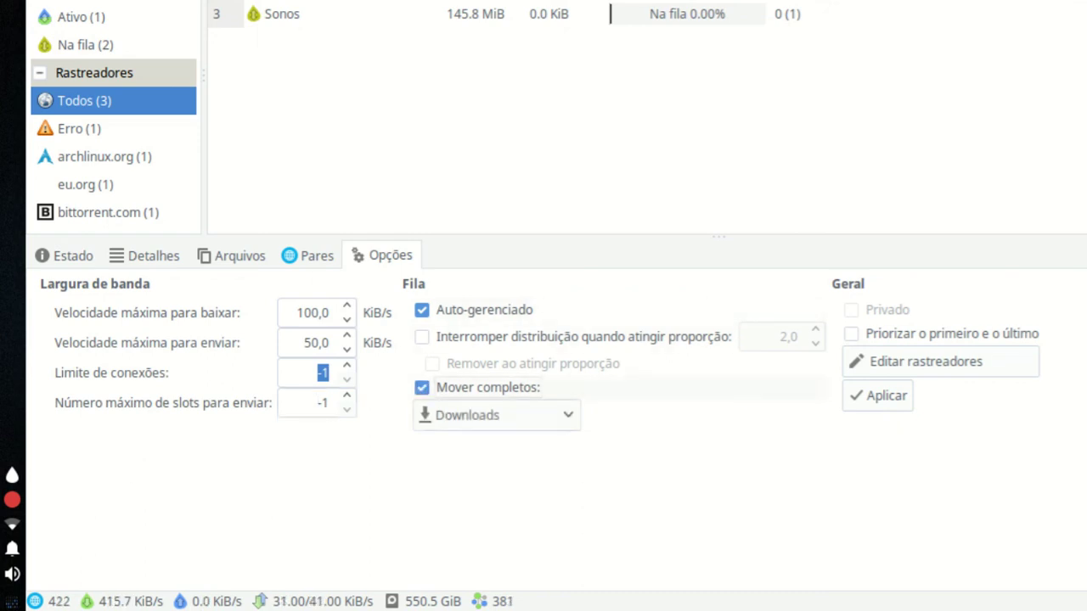
left_click(497, 415)
left_click(497, 453)
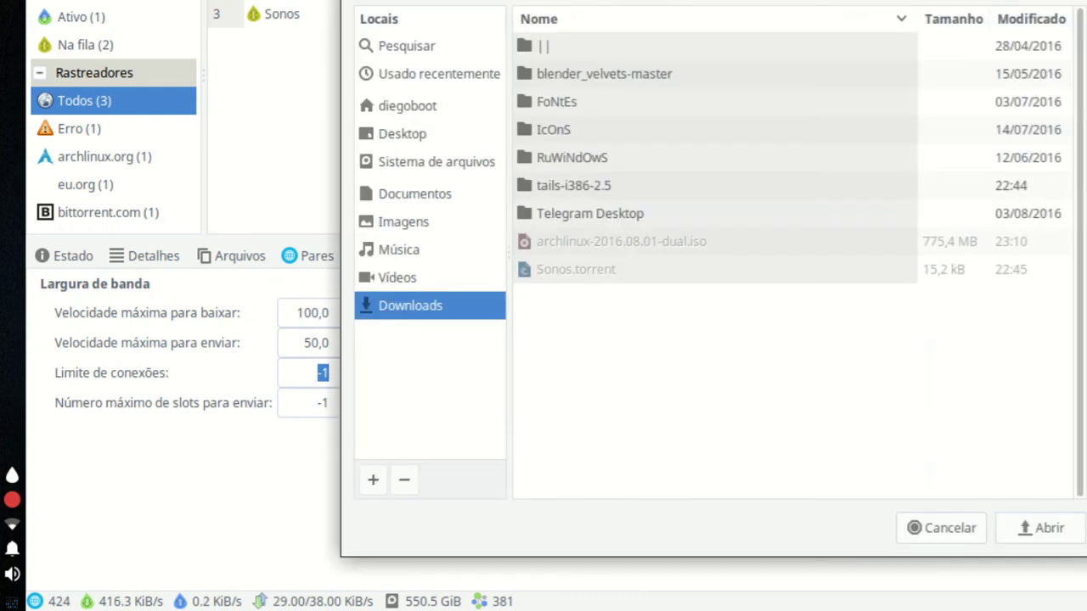
left_click(941, 527)
left_click(422, 387)
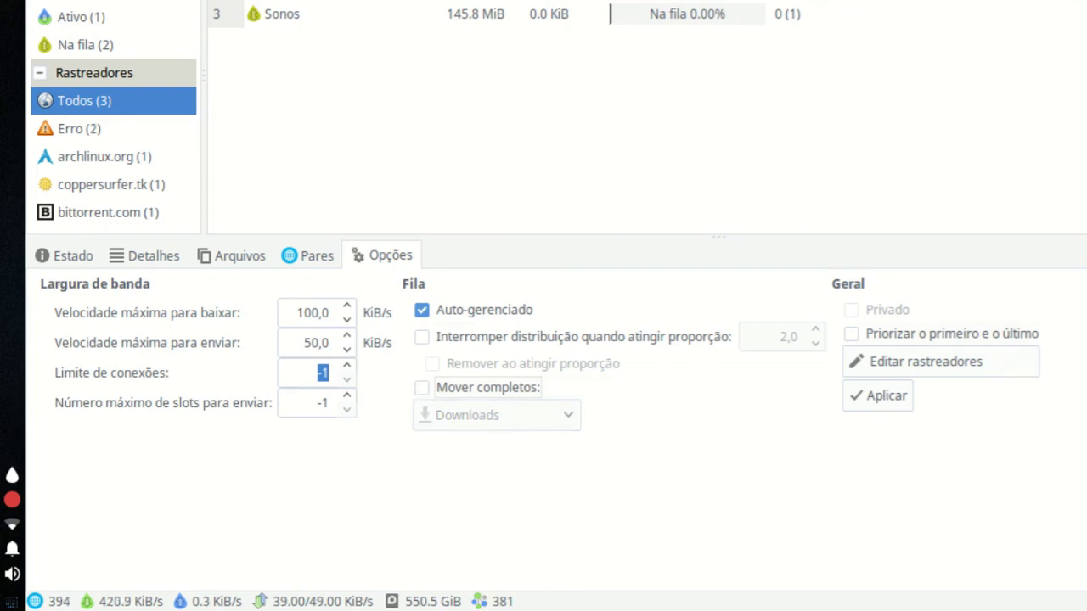
Examine the torrent's tracker list and open the address of udp://tracker.torrent.eu.org:451 for editing, leaving without changes.
left_click(925, 361)
left_click(670, 210)
left_click(671, 238)
left_click(670, 210)
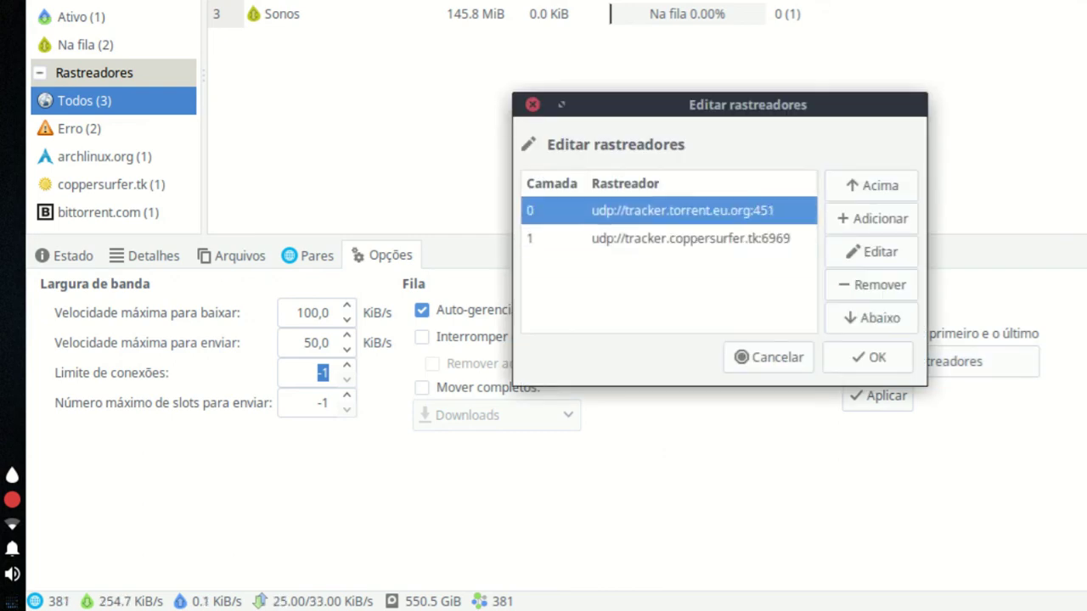
left_click(871, 252)
left_click_drag(638, 244, 740, 244)
left_click(793, 244)
left_click(768, 281)
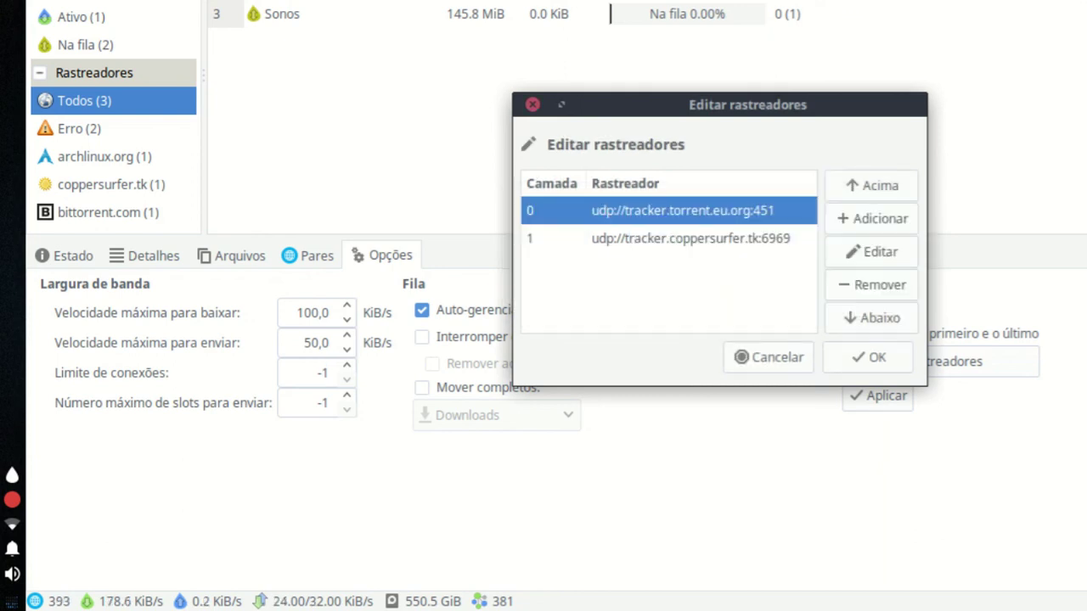
Move the udp://tracker.torrent.eu.org:451 tracker to tier 1 and back to tier 0.
left_click(871, 317)
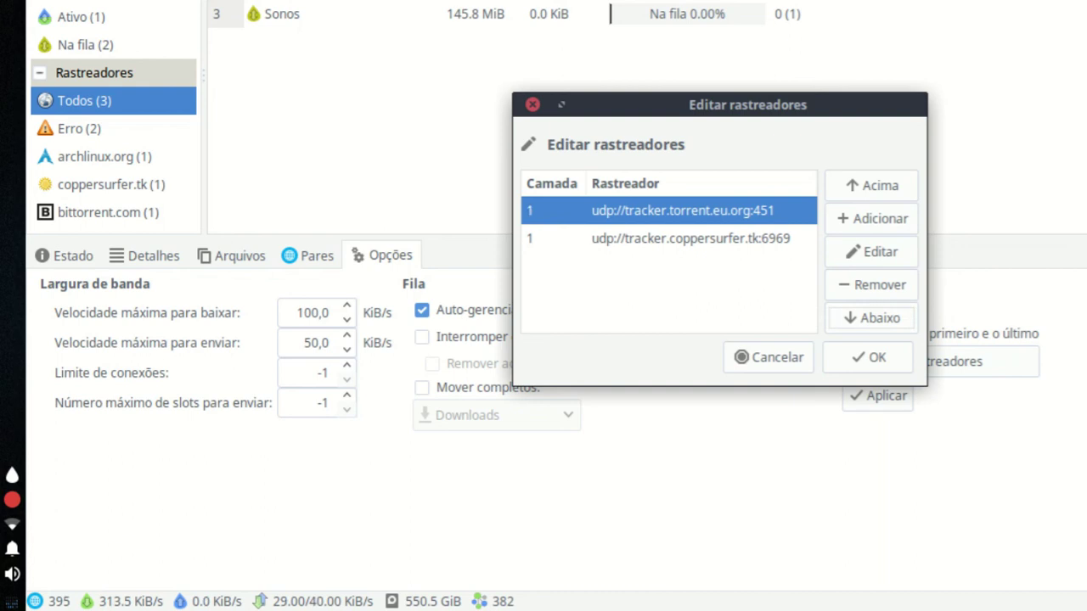
left_click(662, 238)
left_click(662, 211)
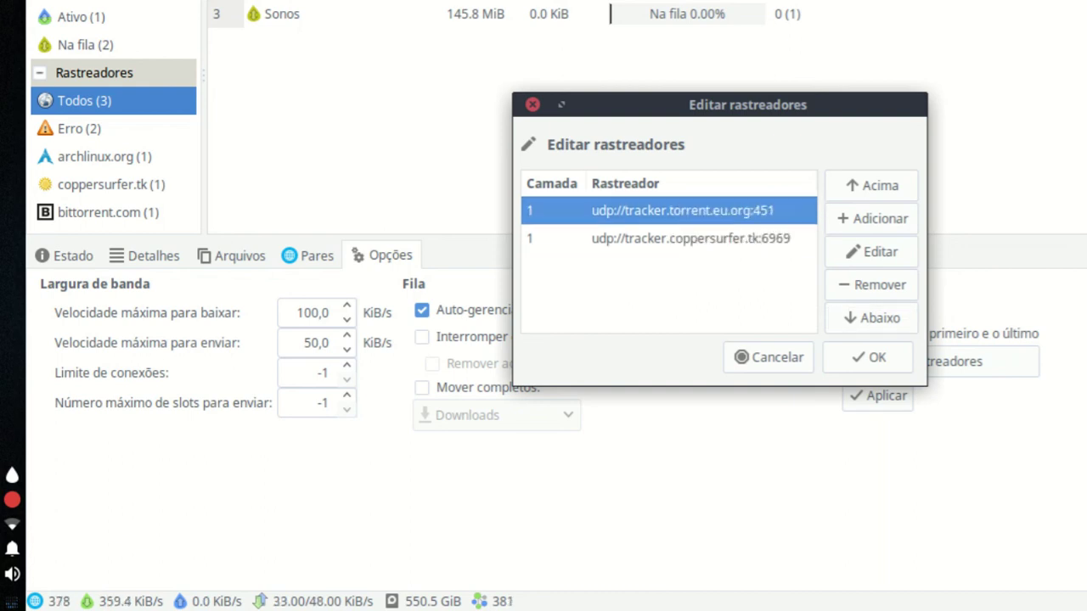
left_click(871, 185)
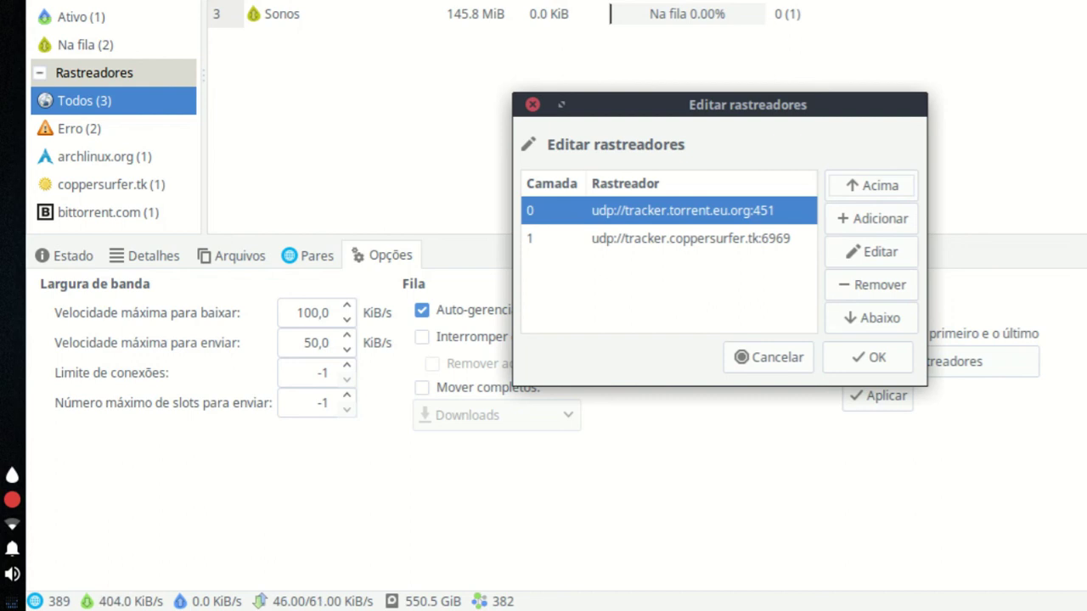
View the form for adding trackers, cancel it, and close the tracker editor without saving.
left_click(906, 225)
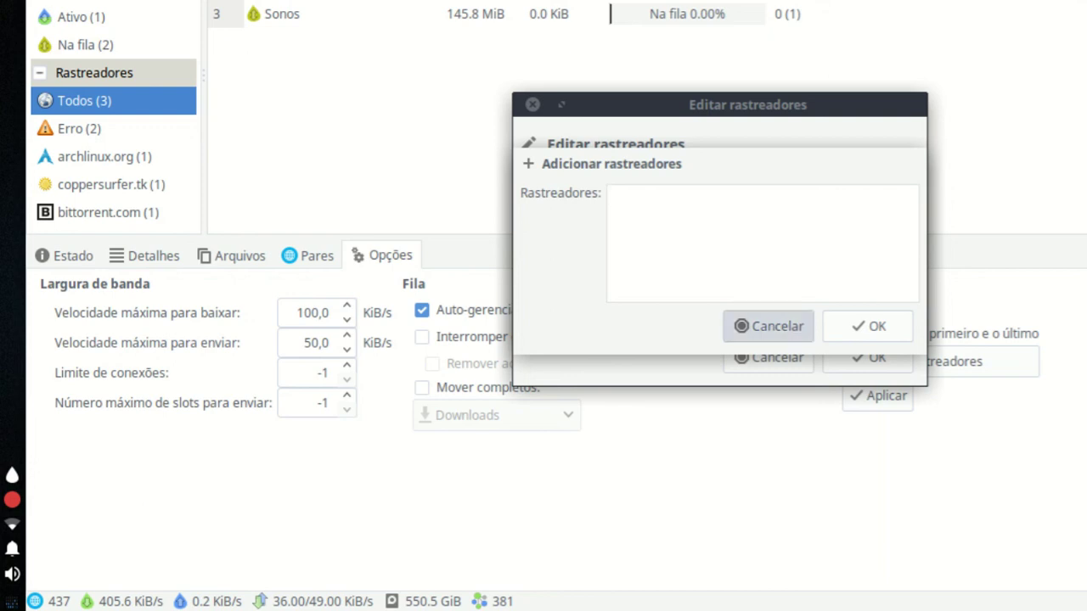
left_click(767, 326)
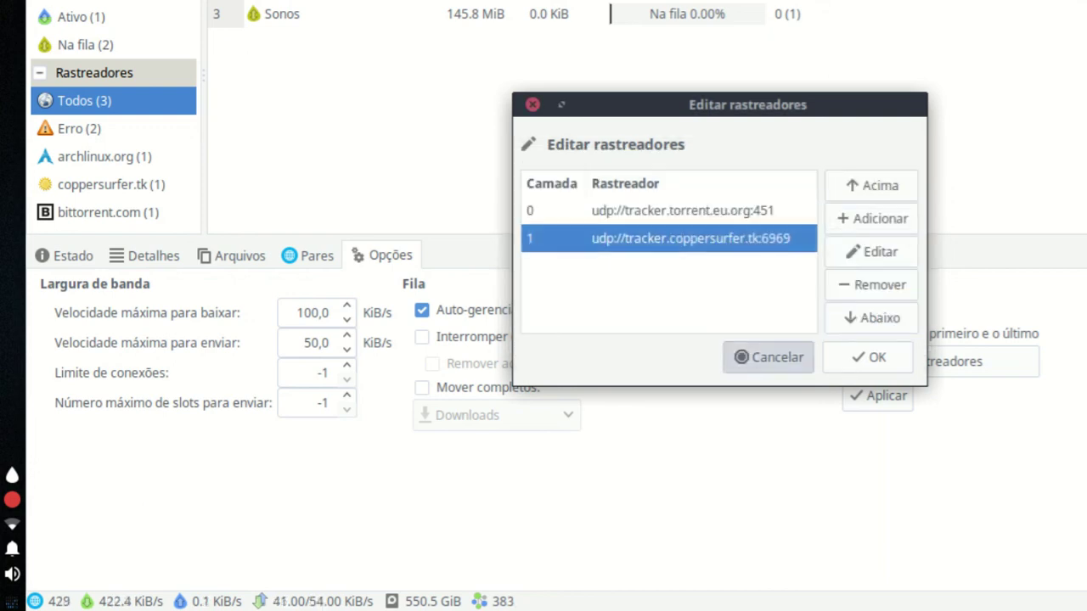
left_click(768, 356)
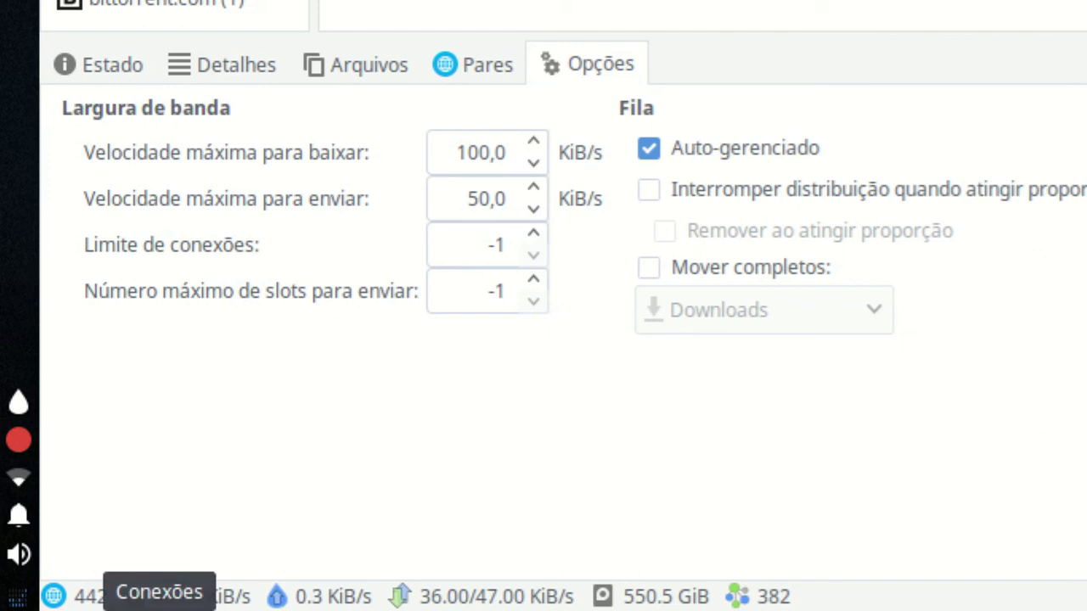
Limit the global connections to 100 and the global download speed to 30.0 KiB/s.
left_click(84, 596)
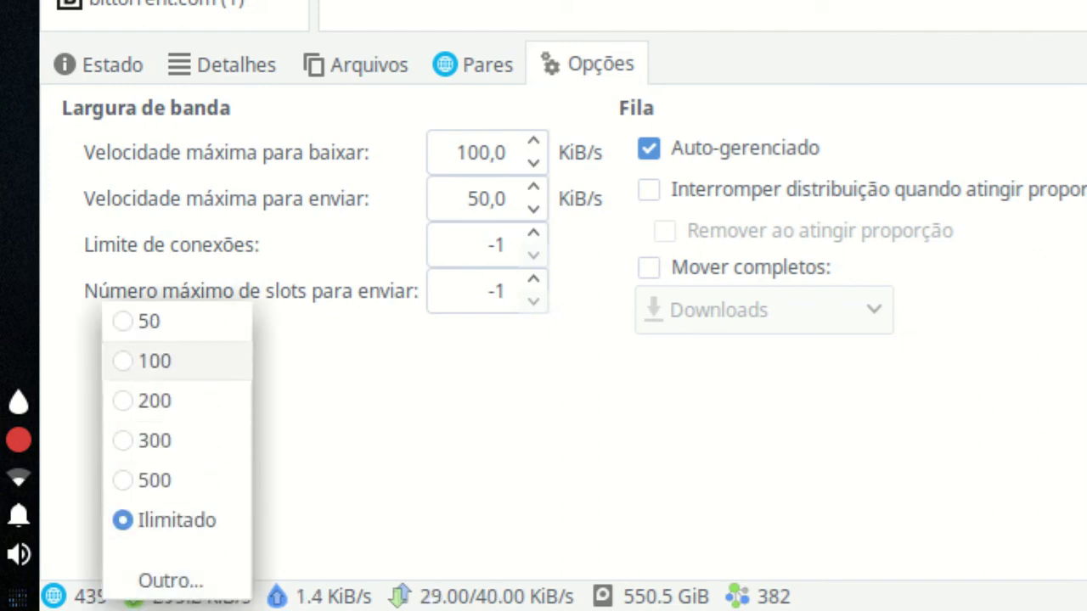
left_click(154, 361)
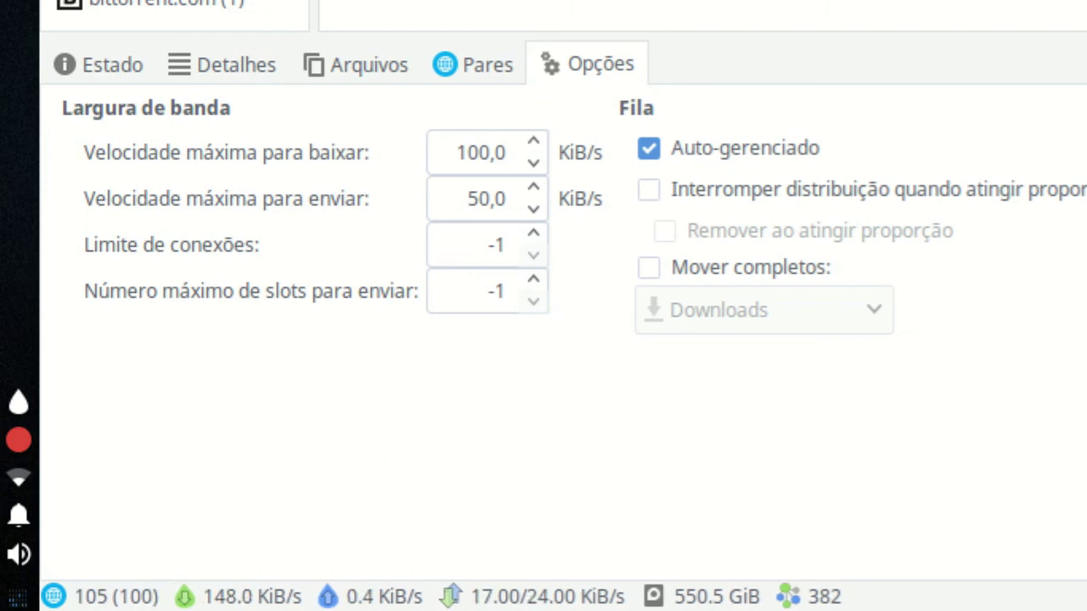
left_click(267, 596)
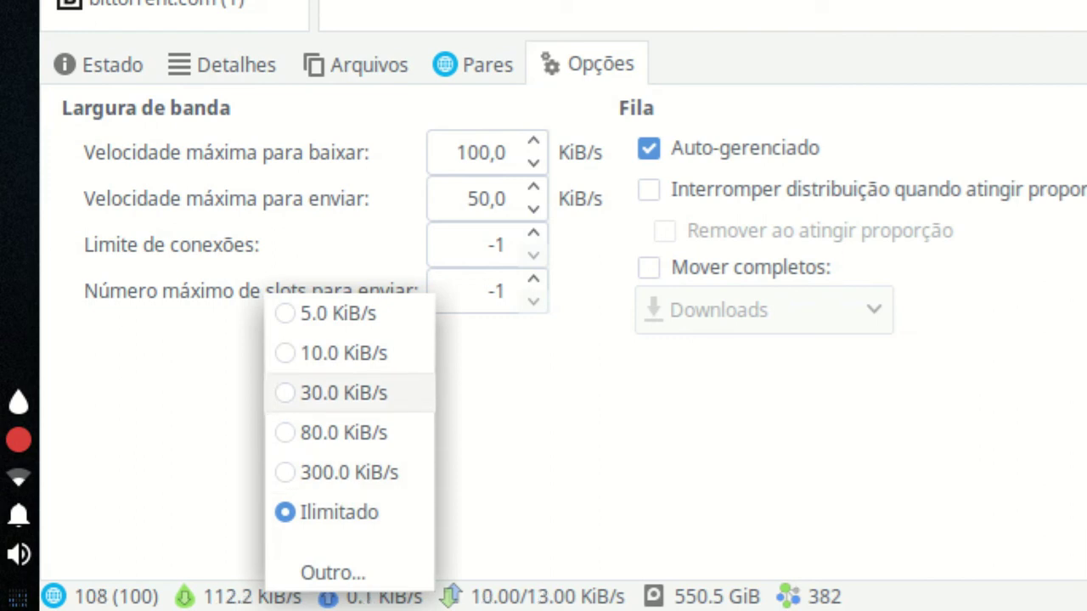
left_click(344, 392)
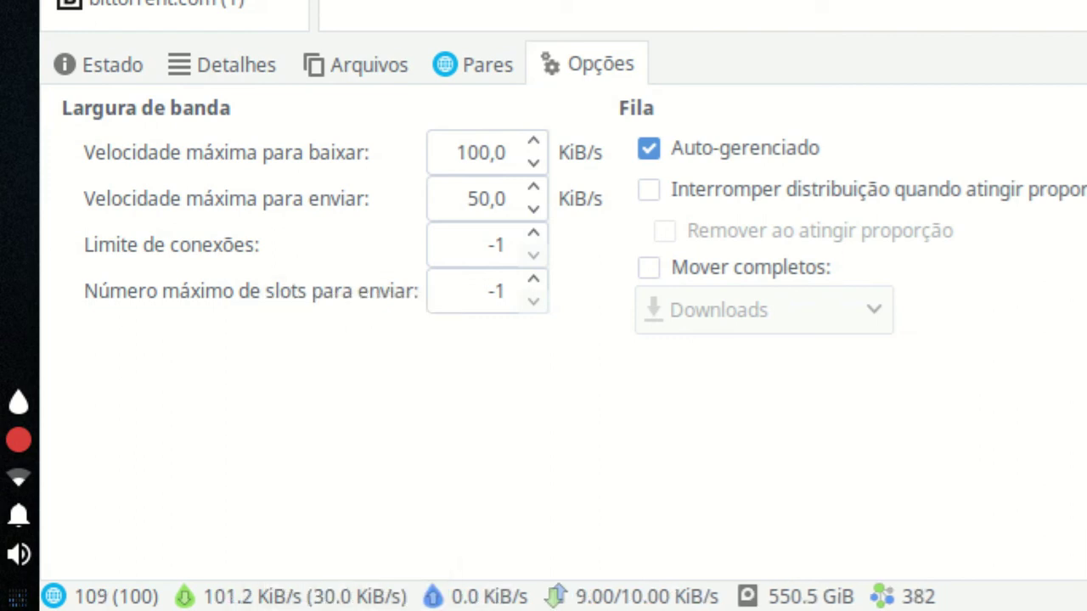
View the global upload speed limit choices and the Largura de banda preferences, closing both without changes.
left_click(475, 596)
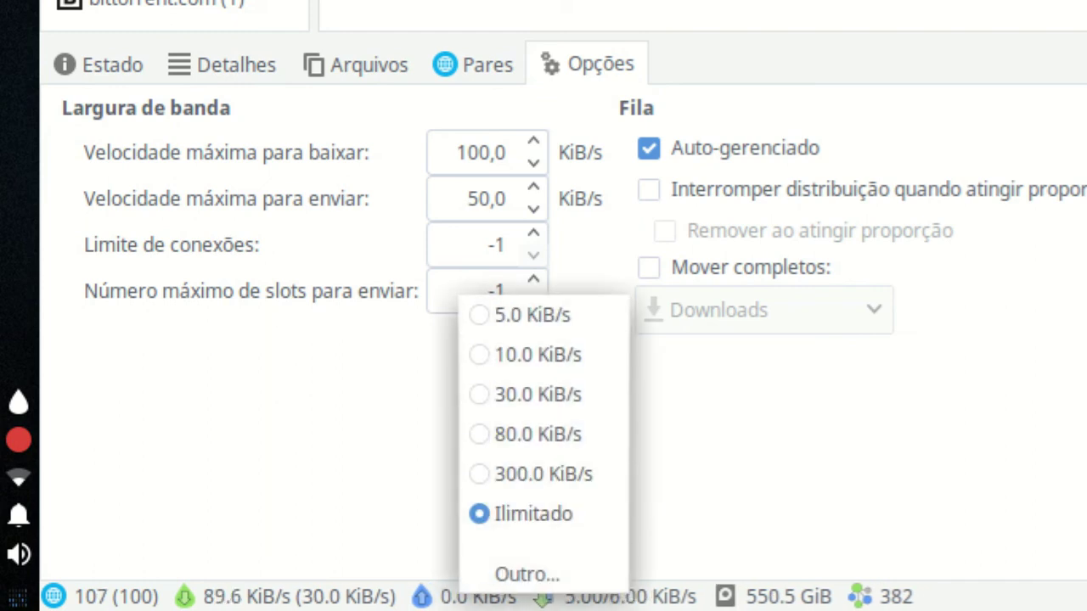
key("Escape")
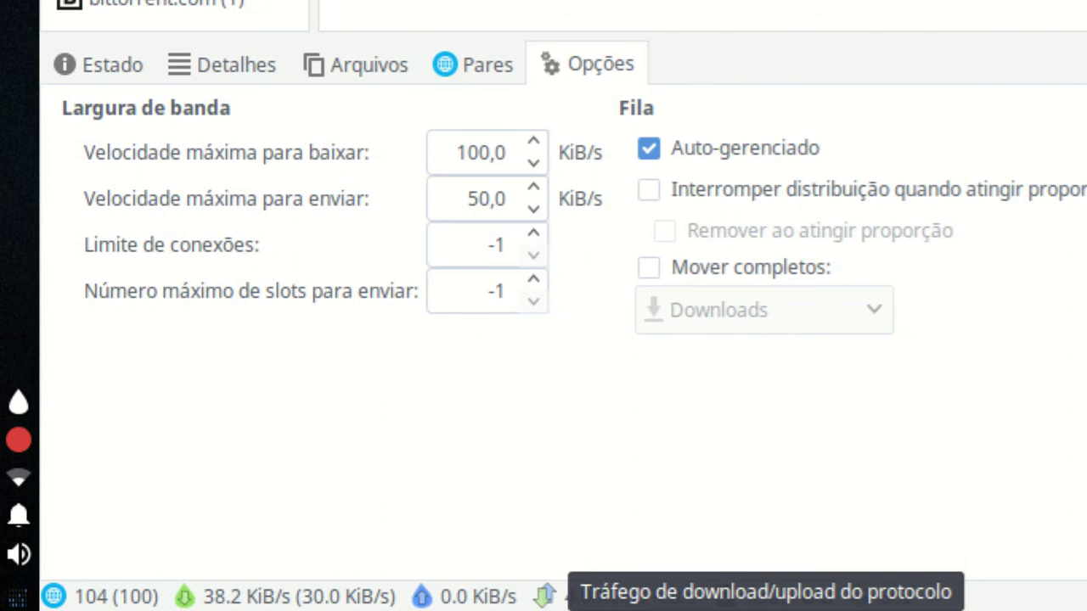
key("ctrl+p")
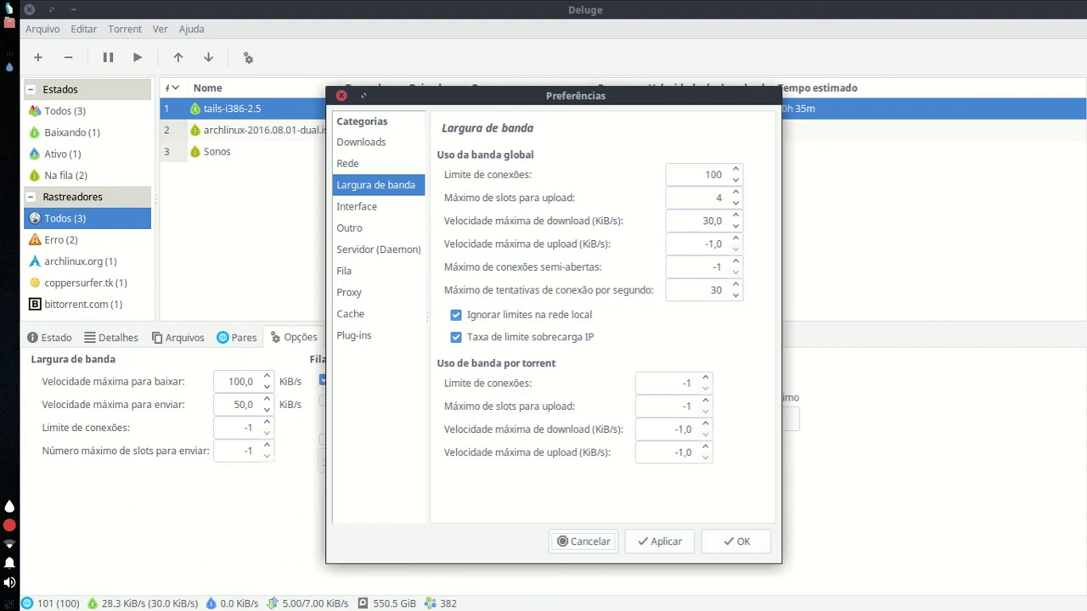
key("Escape")
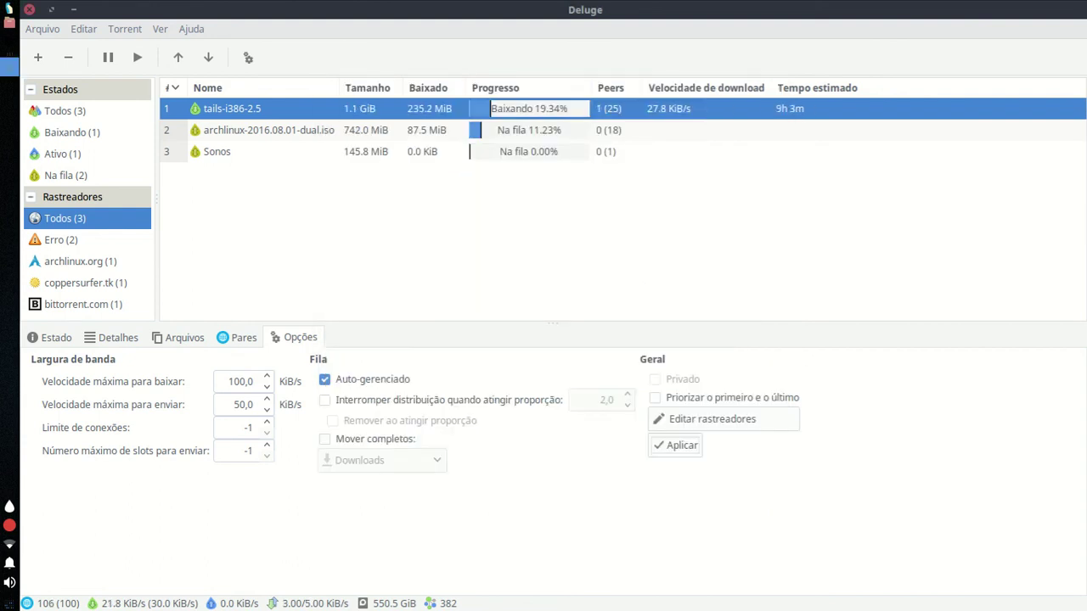